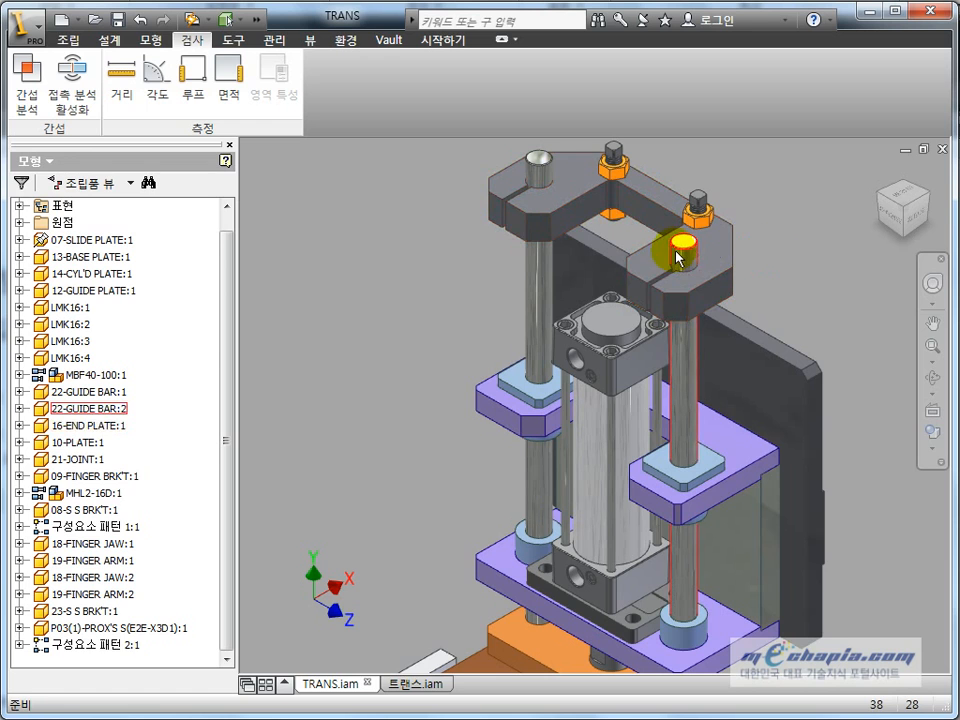
Step: Examine where the front guide bar passes through the end plate at the top of the assembly
left_click(662, 258)
left_click(791, 263)
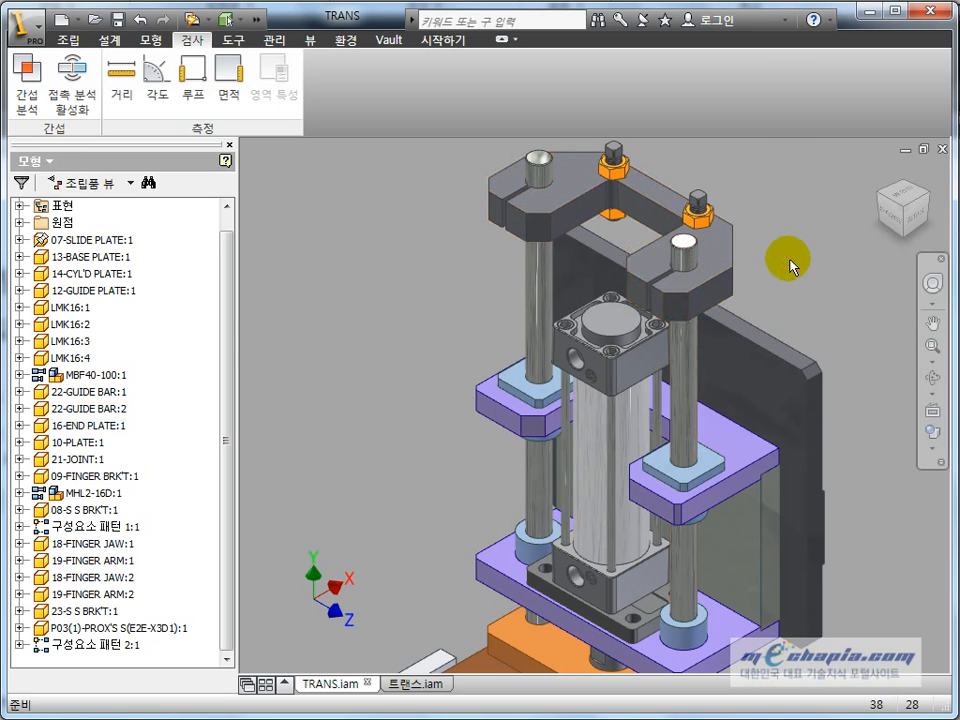
left_click(686, 253)
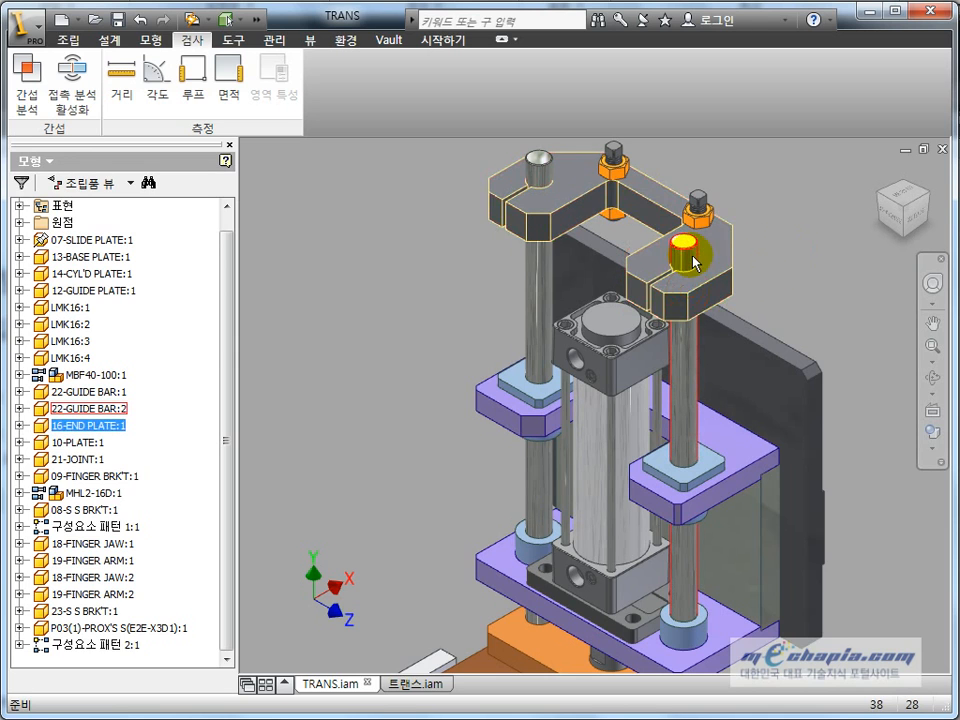
scroll(692, 249, "up", 2)
left_click(650, 244)
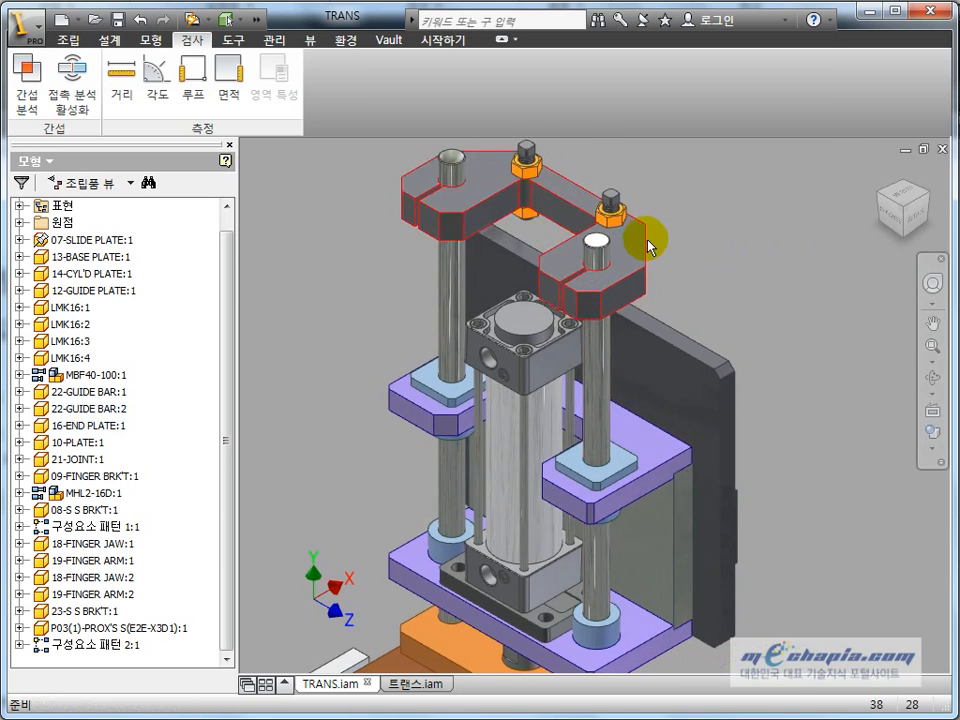
scroll(610, 265, "up", 3)
scroll(640, 283, "down", 2)
left_click(754, 315)
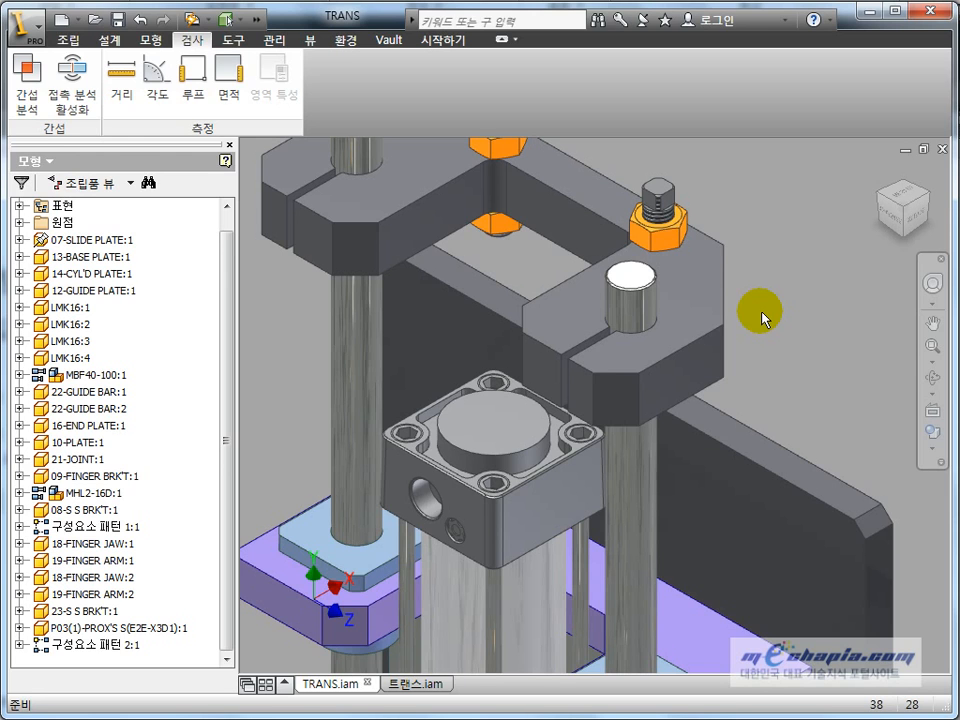
Step: Open the end plate in place to inspect its guide bar holes, and return to the assembly
double_click(677, 316)
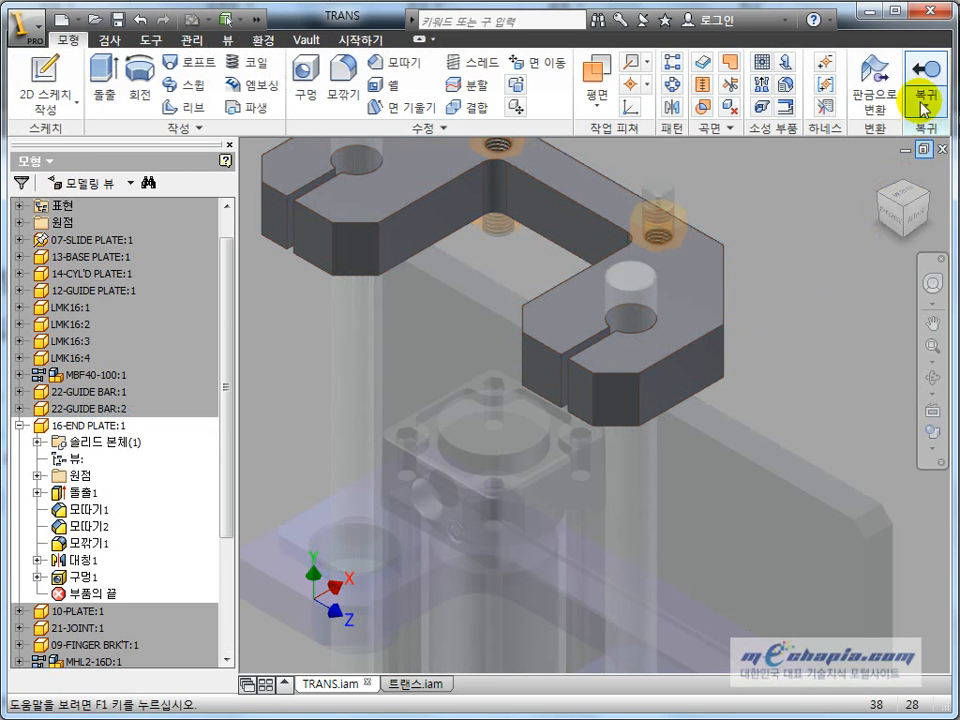
left_click(927, 88)
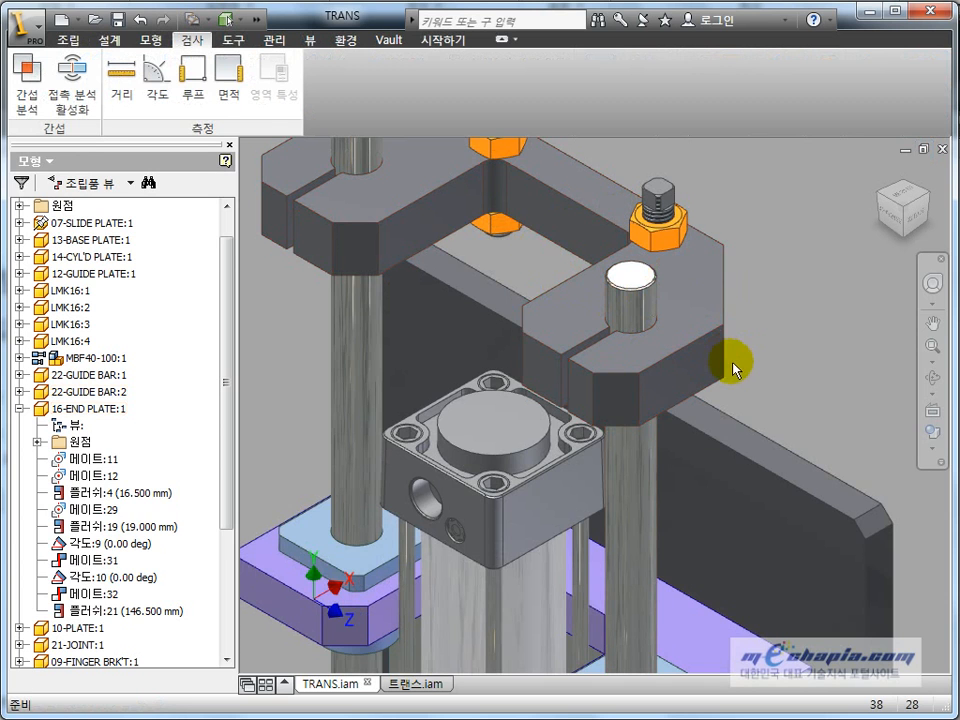
middle_click_drag(735, 362, 766, 418)
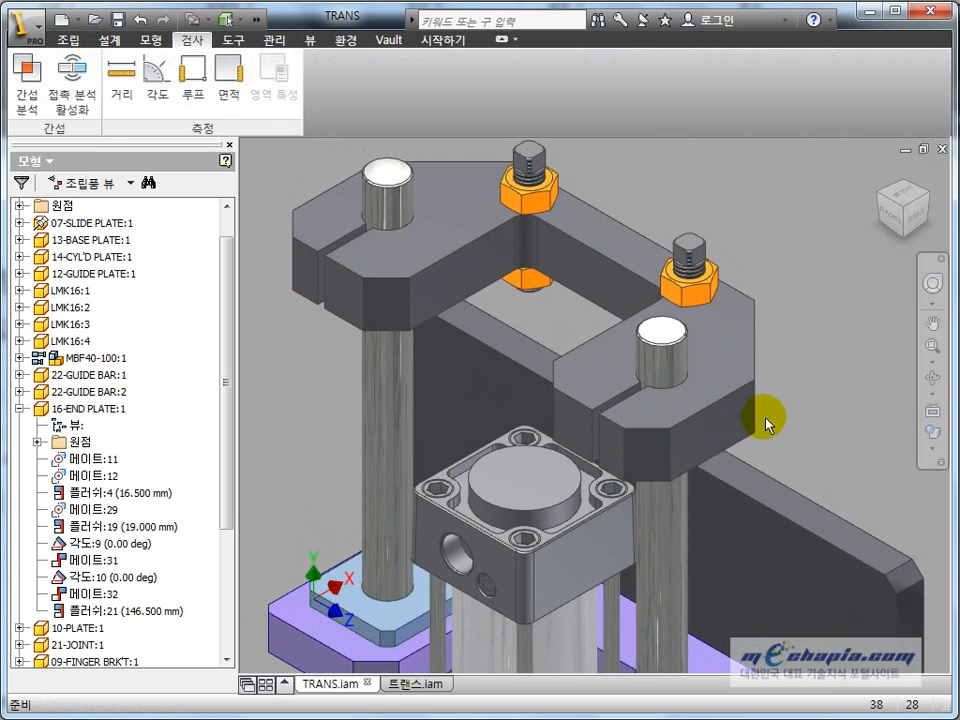
left_click(667, 385)
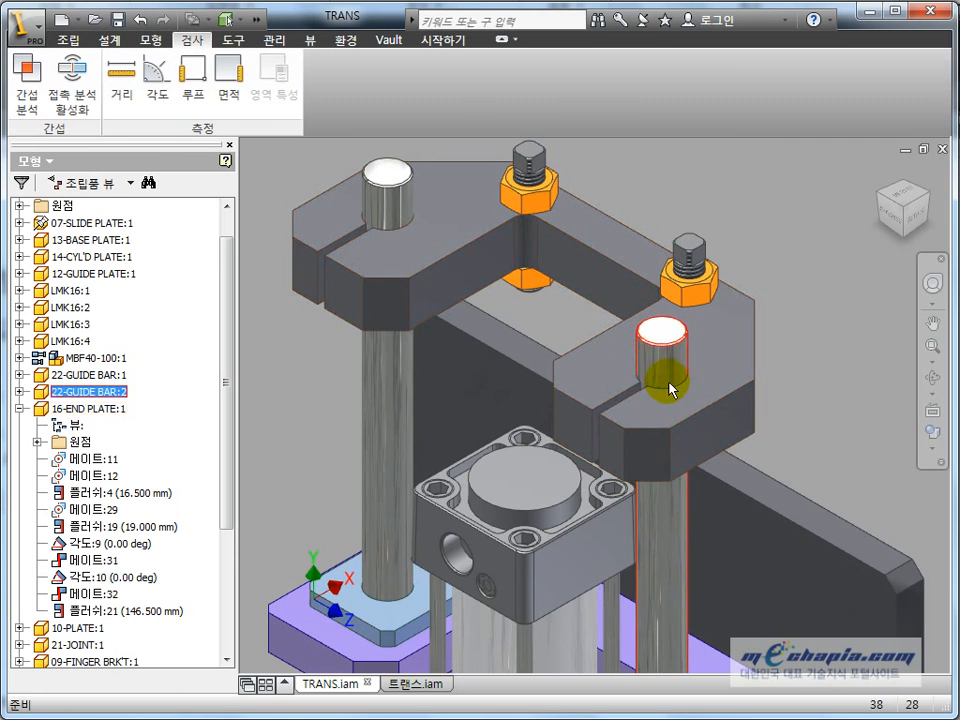
left_click(823, 388)
Step: Edit the end plate's base extrusion sketch in place, setting the guide bar hole diameter to 20 mm, and return to the assembly
double_click(709, 401)
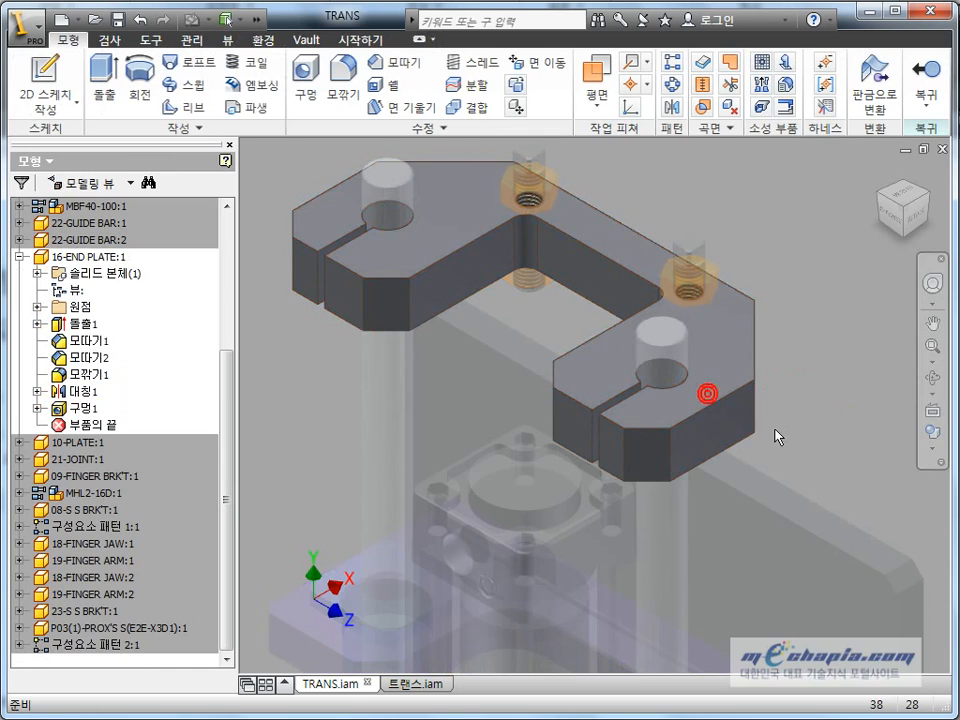
left_click(37, 324)
double_click(94, 340)
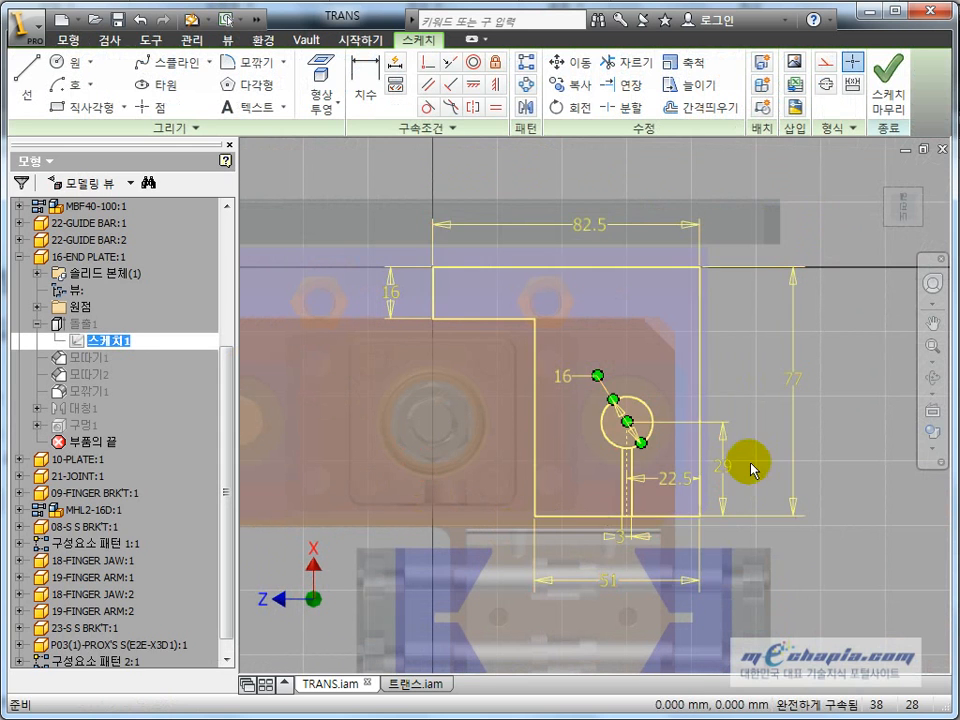
double_click(562, 378)
type("20")
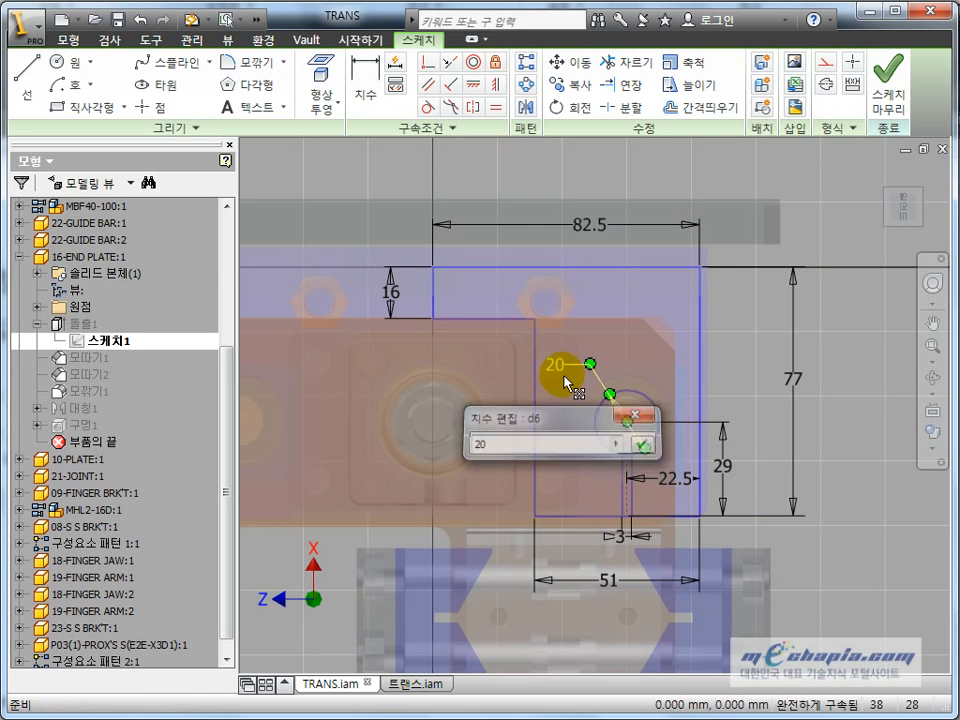
key("Return")
left_click(888, 70)
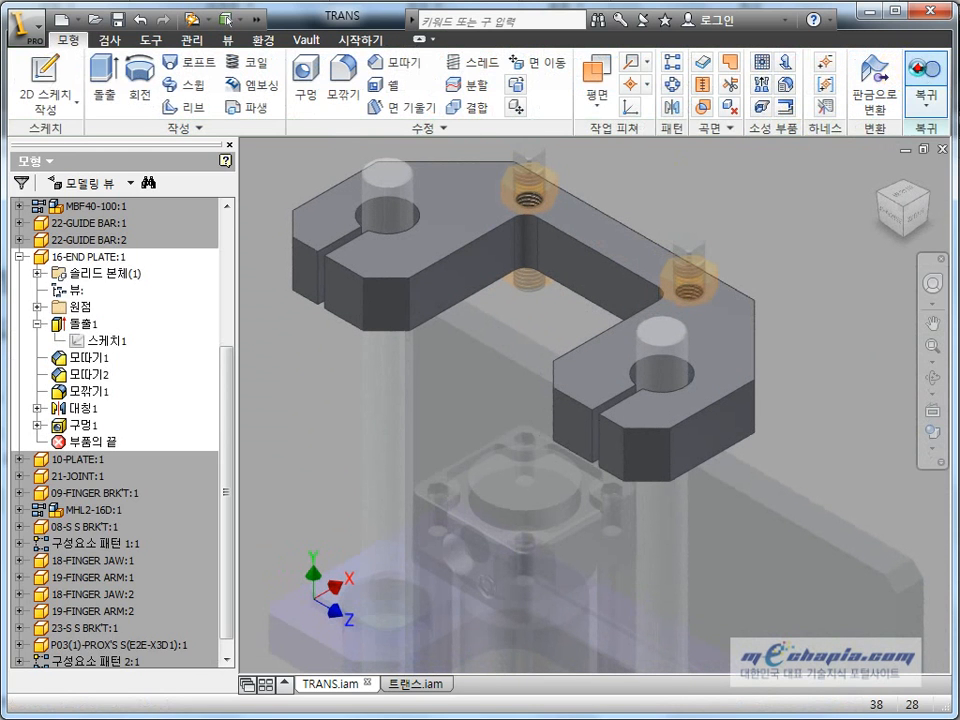
left_click(928, 80)
left_click(922, 76)
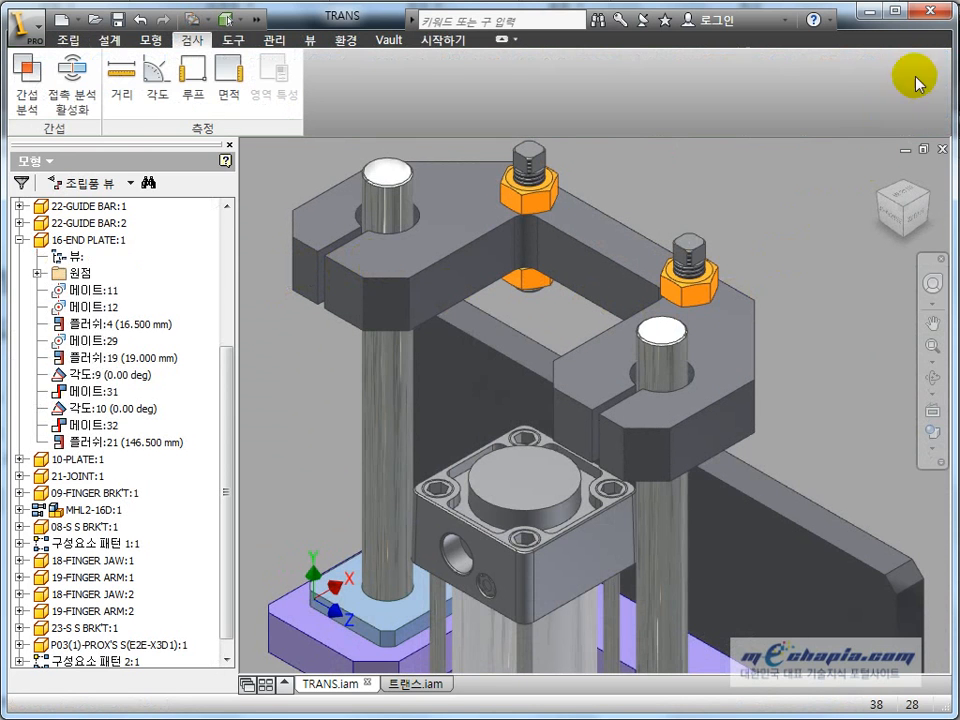
Step: Undo the end plate's hole diameter change and go back to the assembly level
left_click(724, 378)
left_click(667, 364)
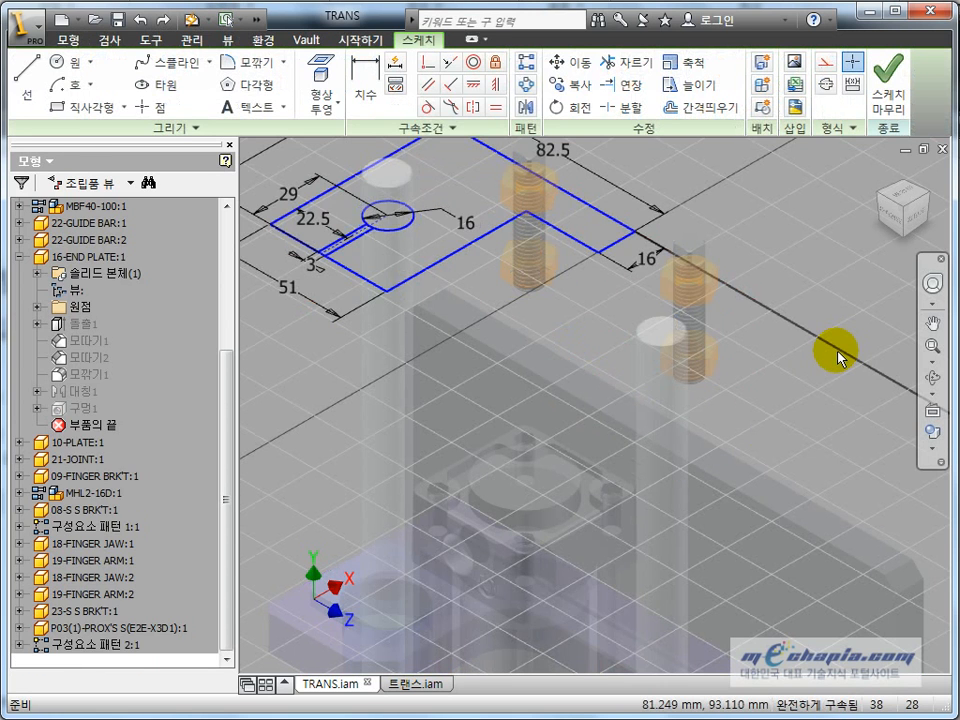
key("ctrl+z")
key("ctrl+z")
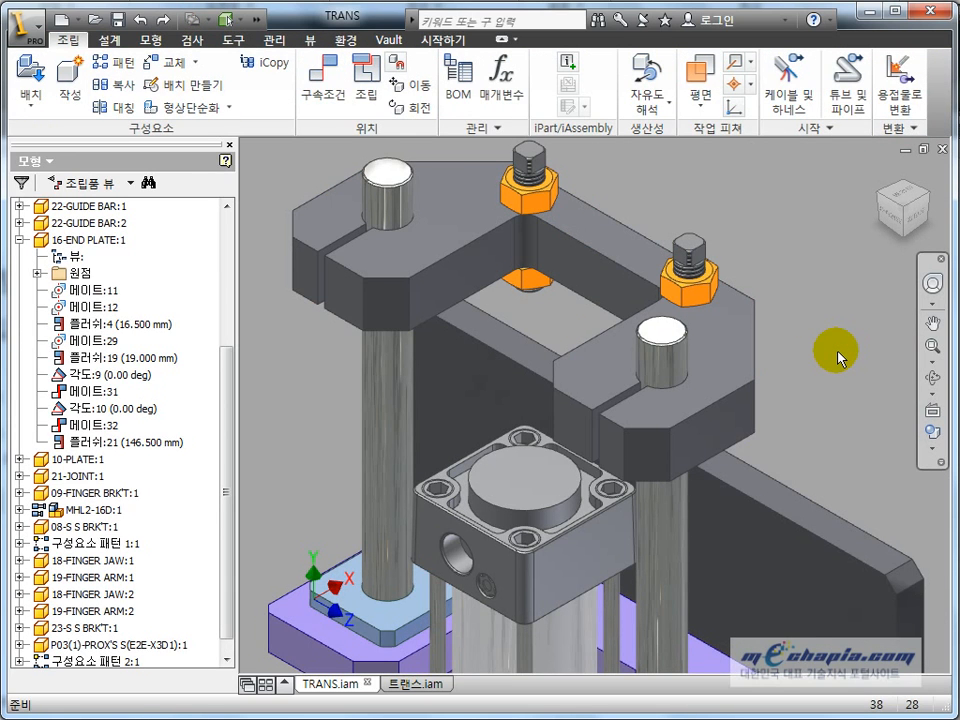
Step: Examine the fit between the end plate's two slotted holes and both guide bars, highlighting each part in turn
middle_click_drag(827, 349, 828, 400)
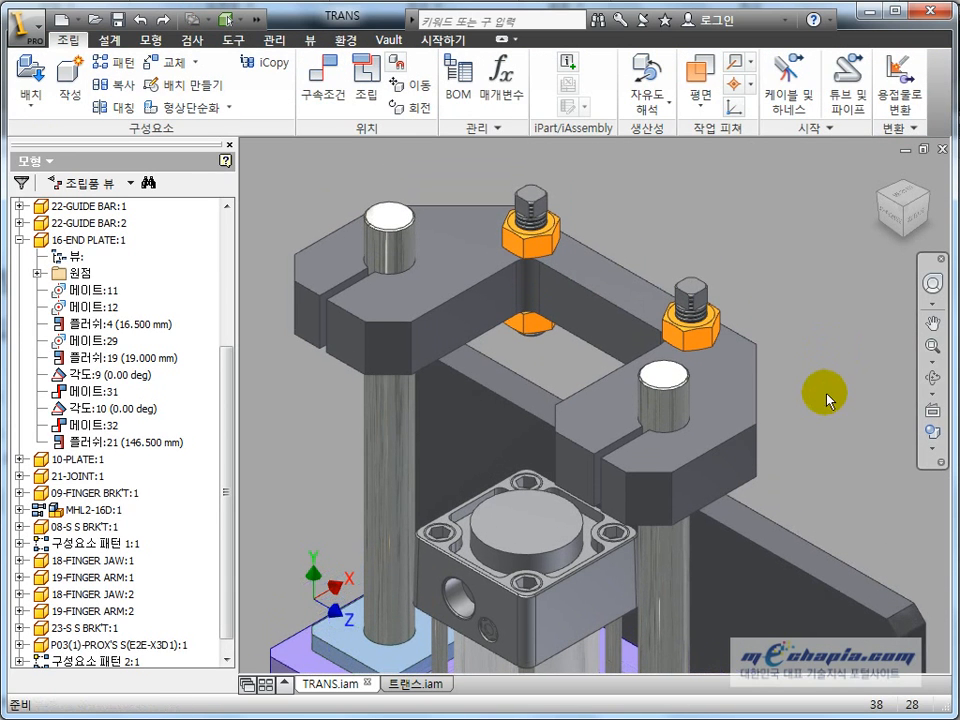
left_click(675, 405)
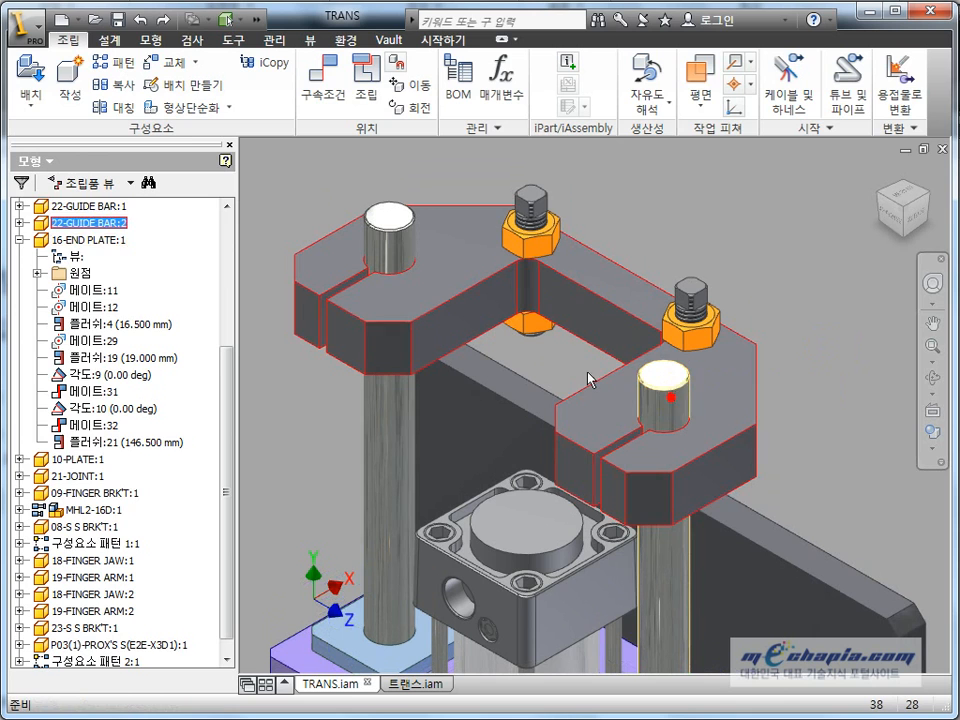
left_click(18, 240)
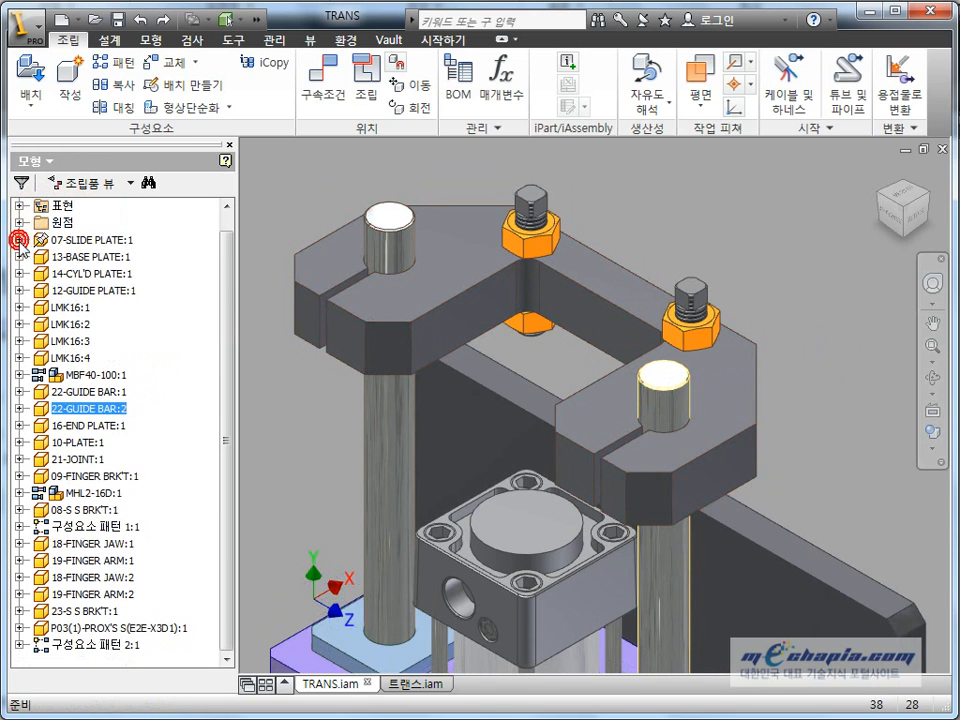
left_click(789, 330)
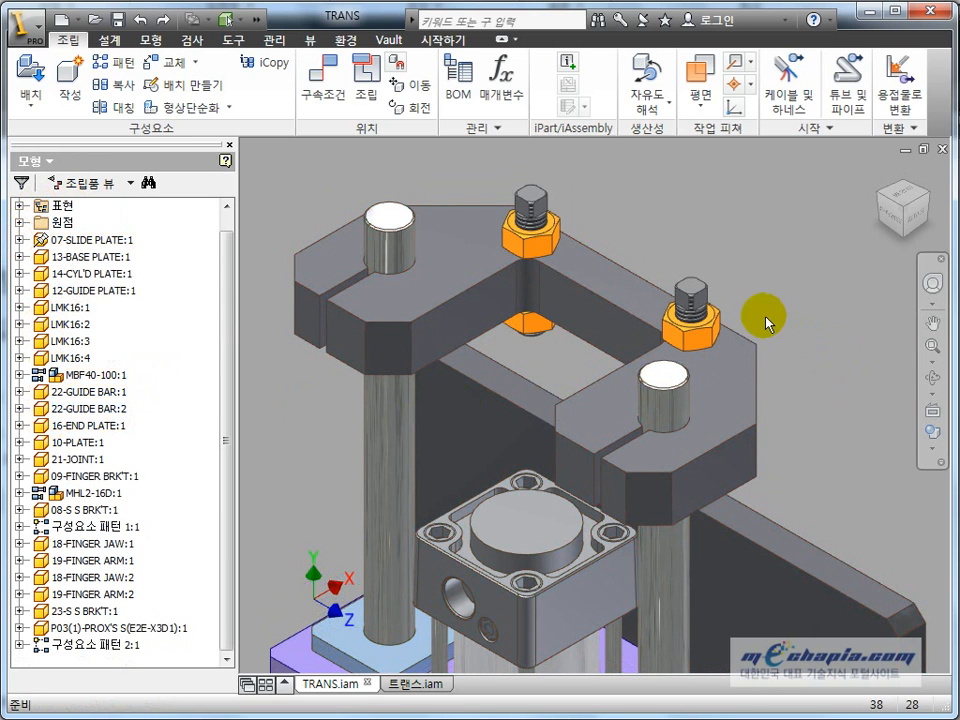
left_click(653, 399)
left_click(827, 359)
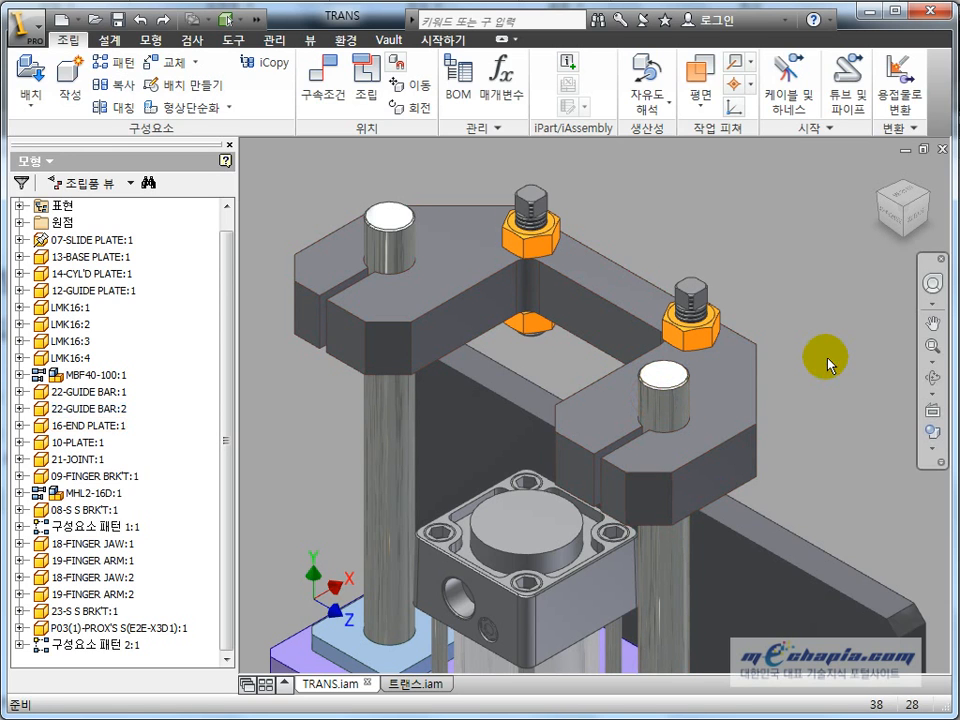
middle_click_drag(785, 411, 808, 453)
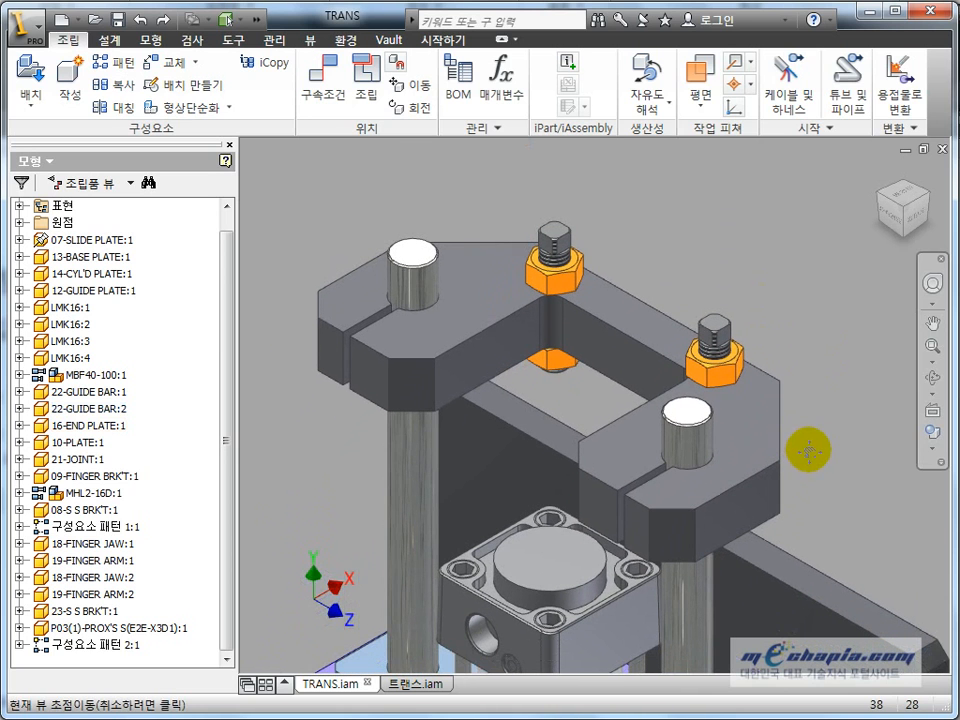
left_click(433, 343)
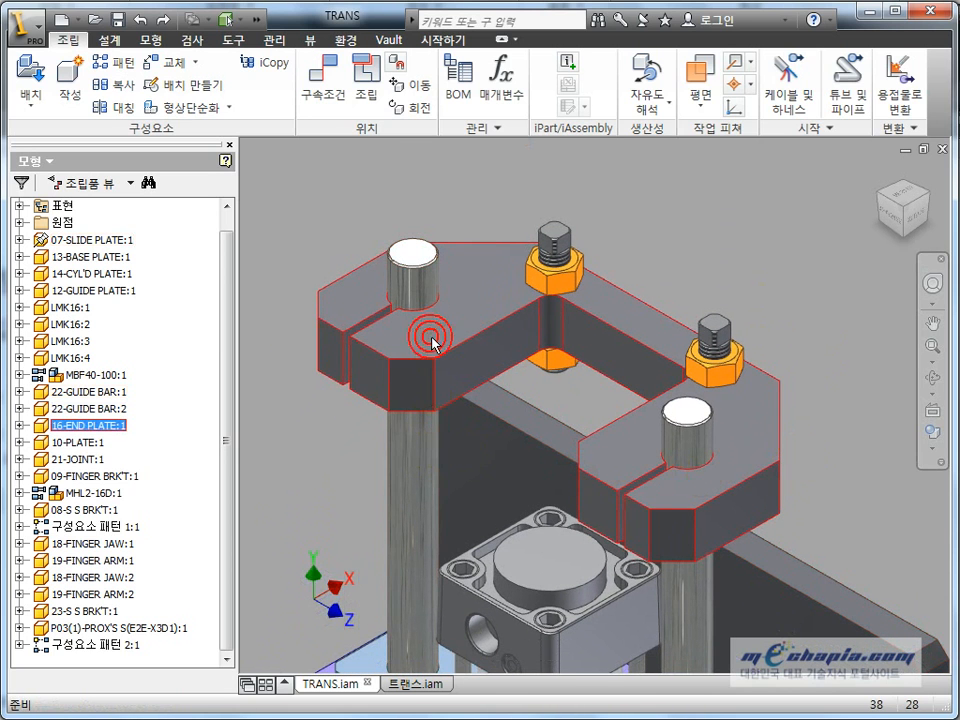
left_click(424, 477)
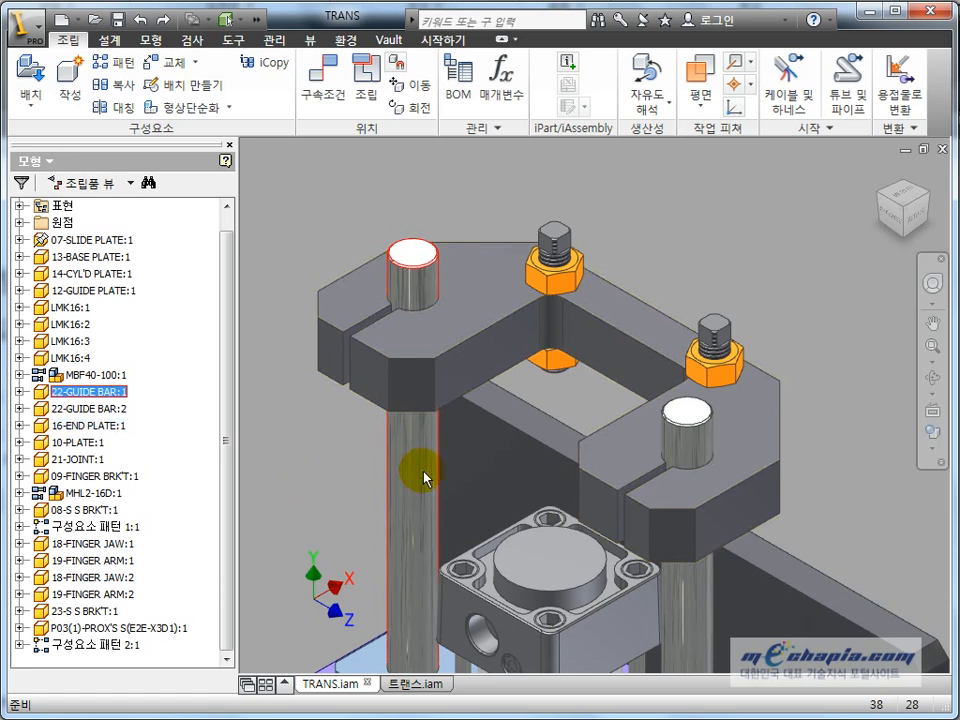
left_click(337, 197)
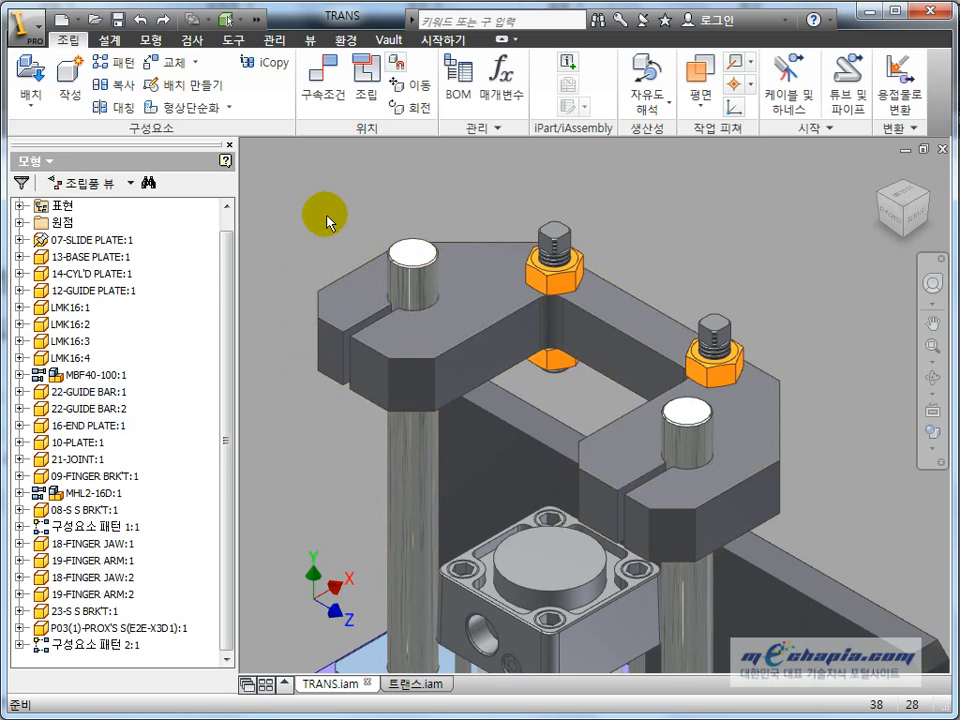
left_click(489, 317)
left_click(422, 257, "ctrl")
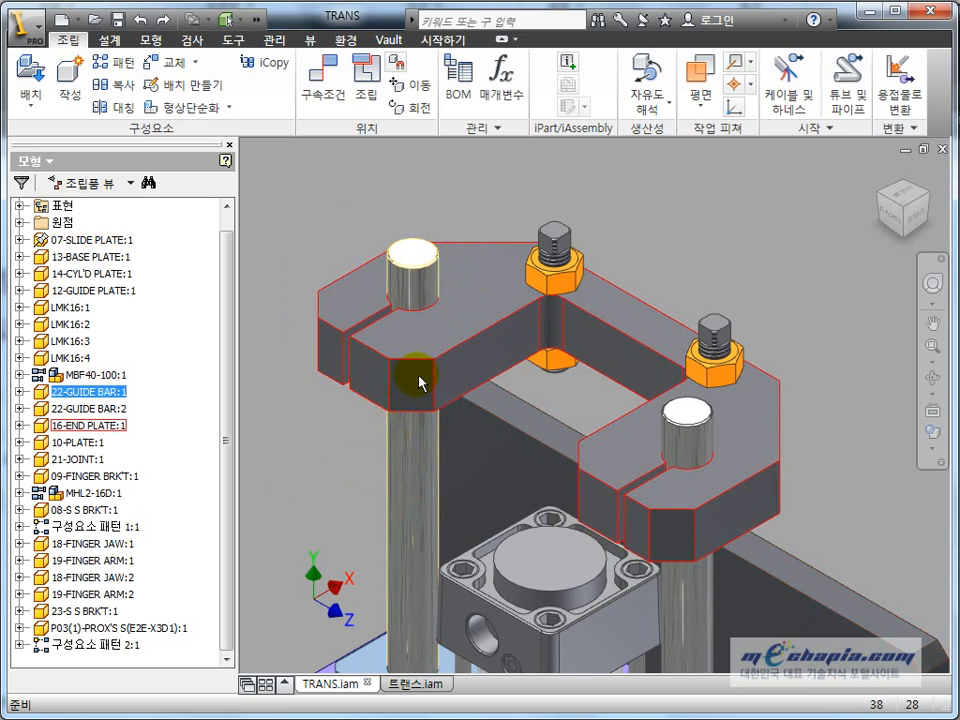
left_click(621, 214)
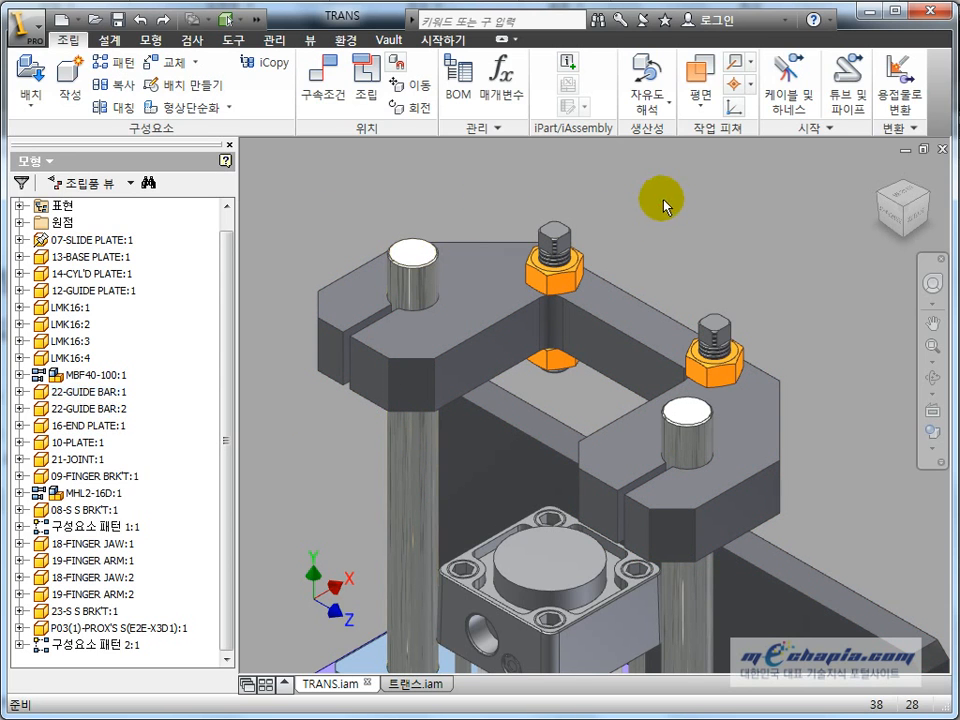
middle_click_drag(640, 329, 589, 308)
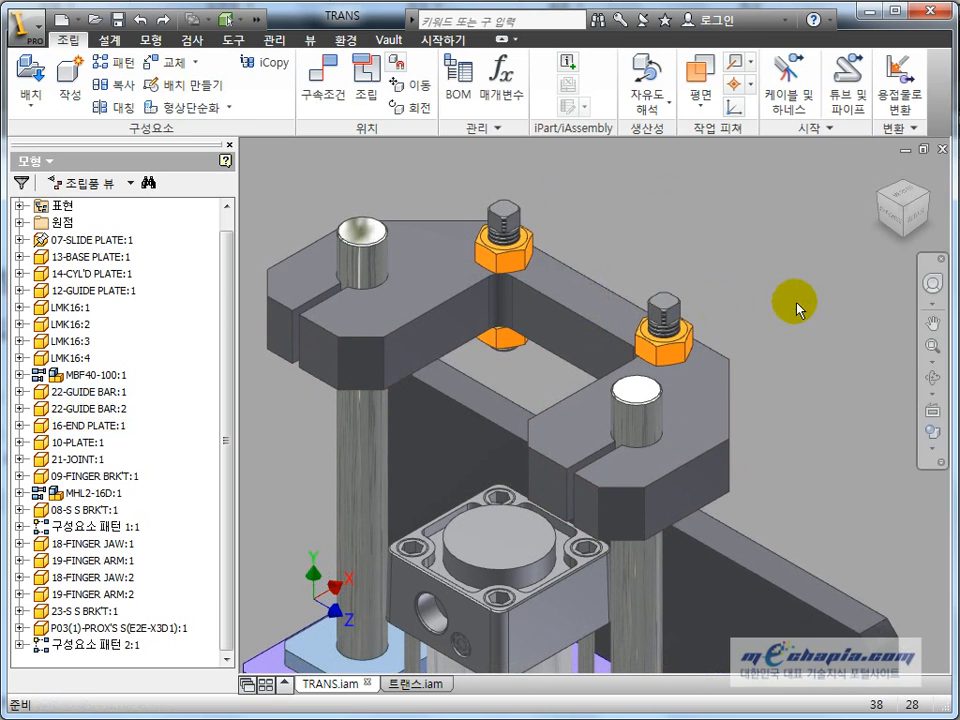
left_click(714, 400)
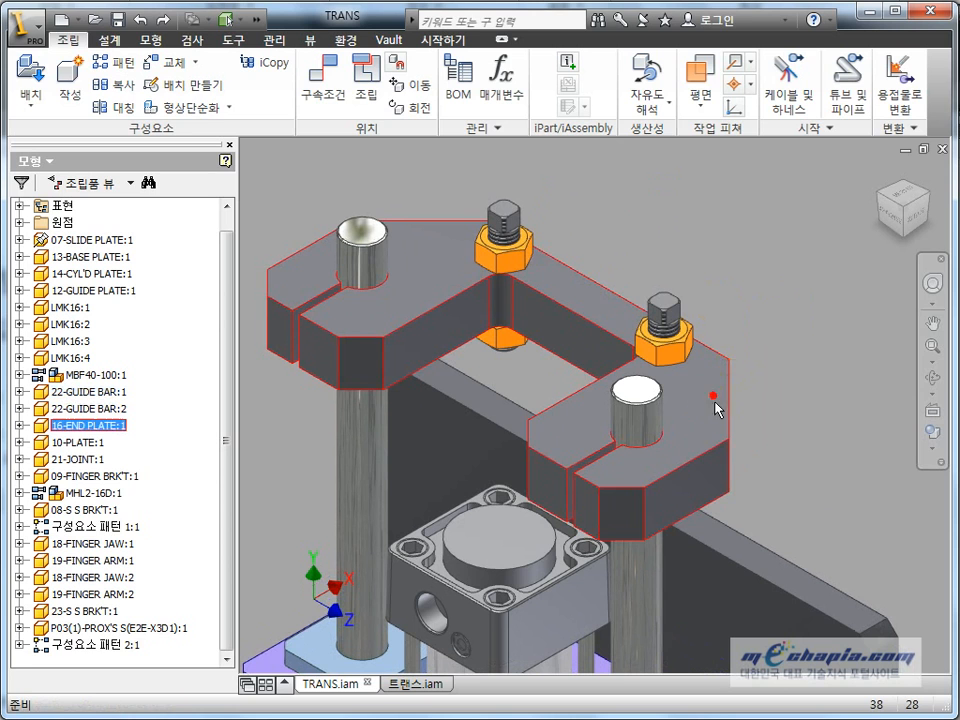
left_click(804, 454)
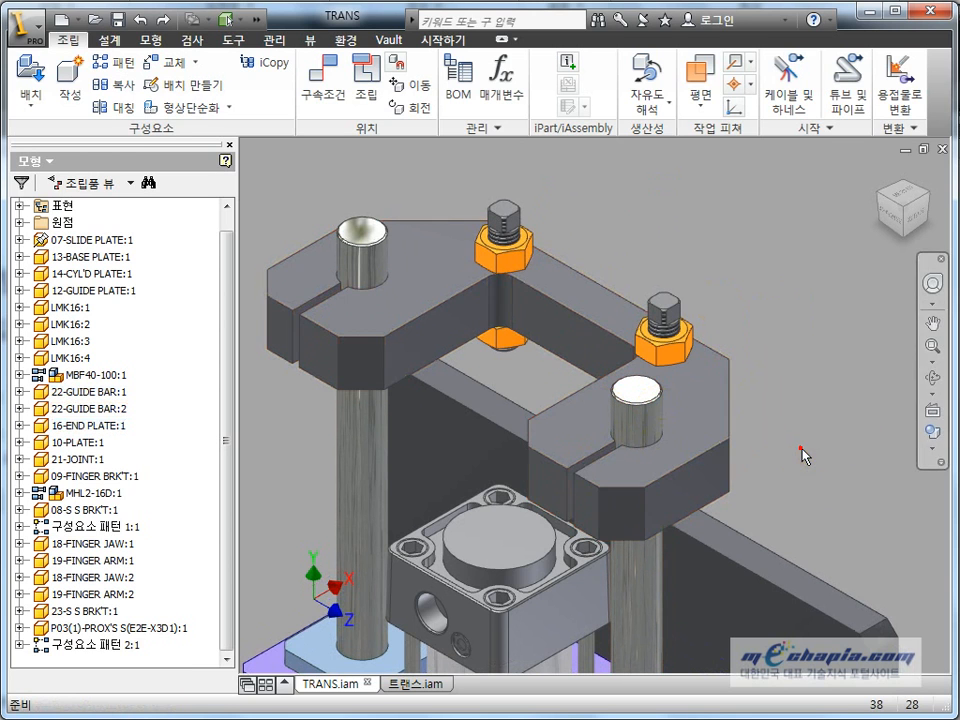
left_click(628, 400)
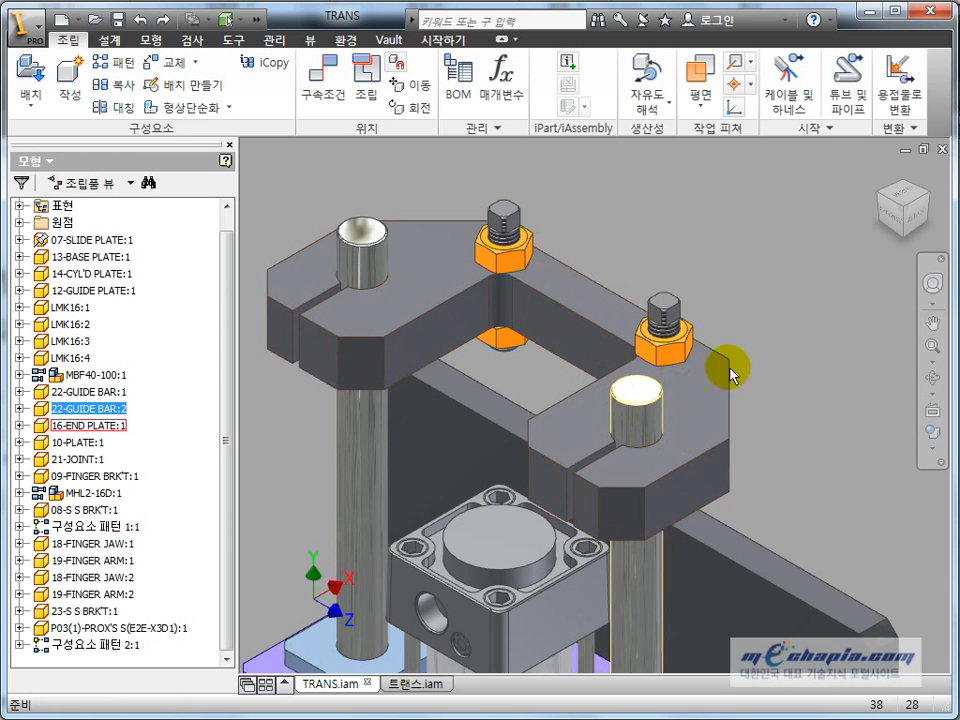
left_click(806, 372)
middle_click_drag(806, 449, 826, 430)
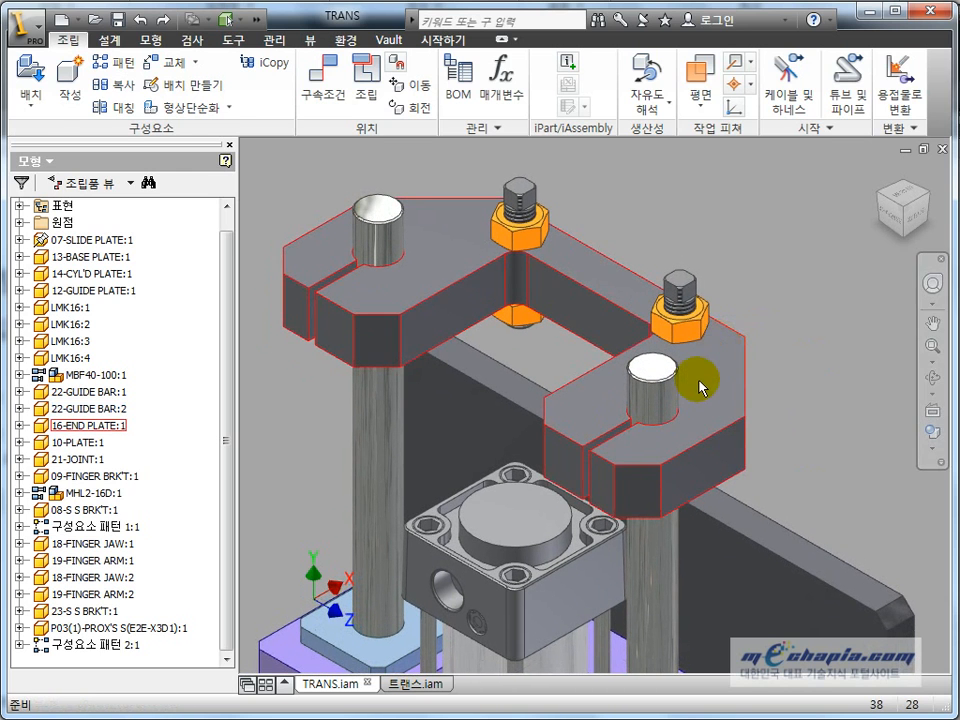
Step: View the end plate's slotted clamp ends in part editing, return to the assembly, and highlight the plate
double_click(727, 368)
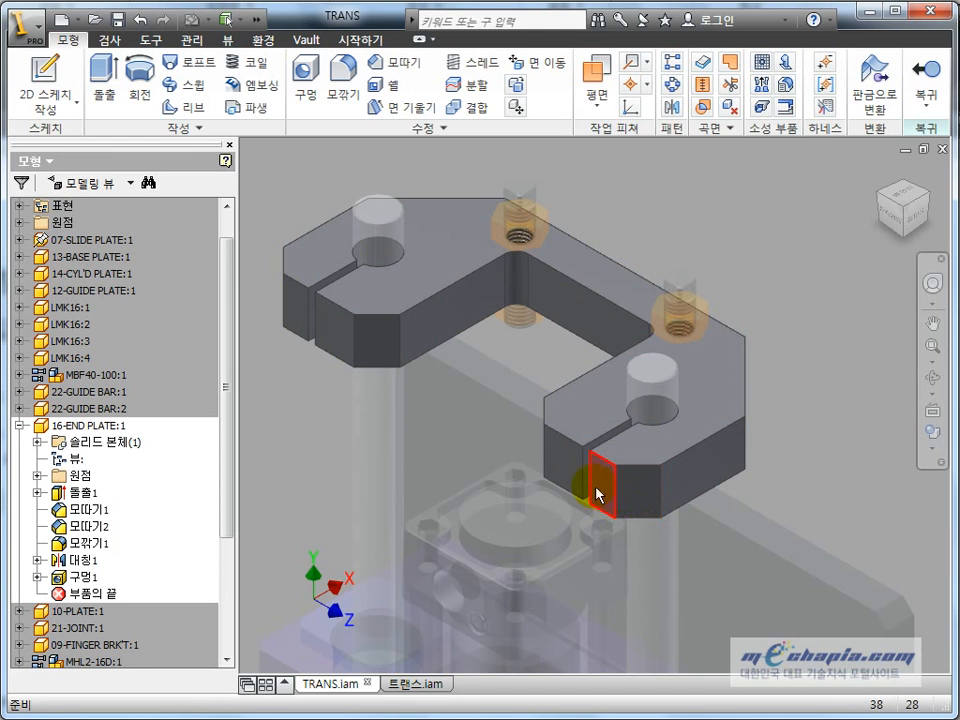
left_click(927, 80)
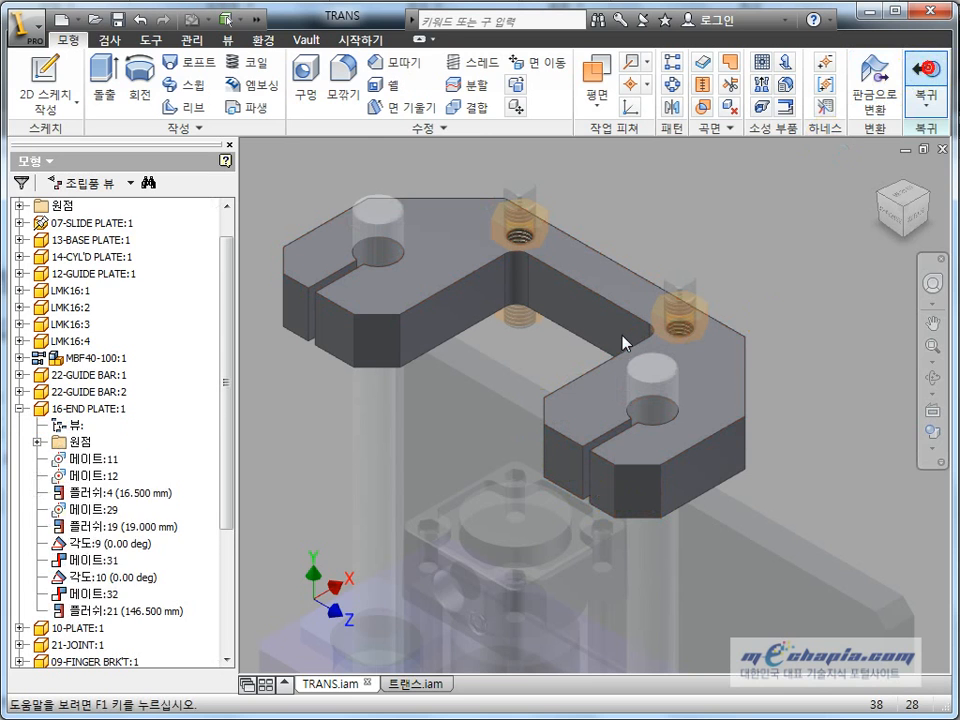
left_click(771, 315)
left_click(696, 383)
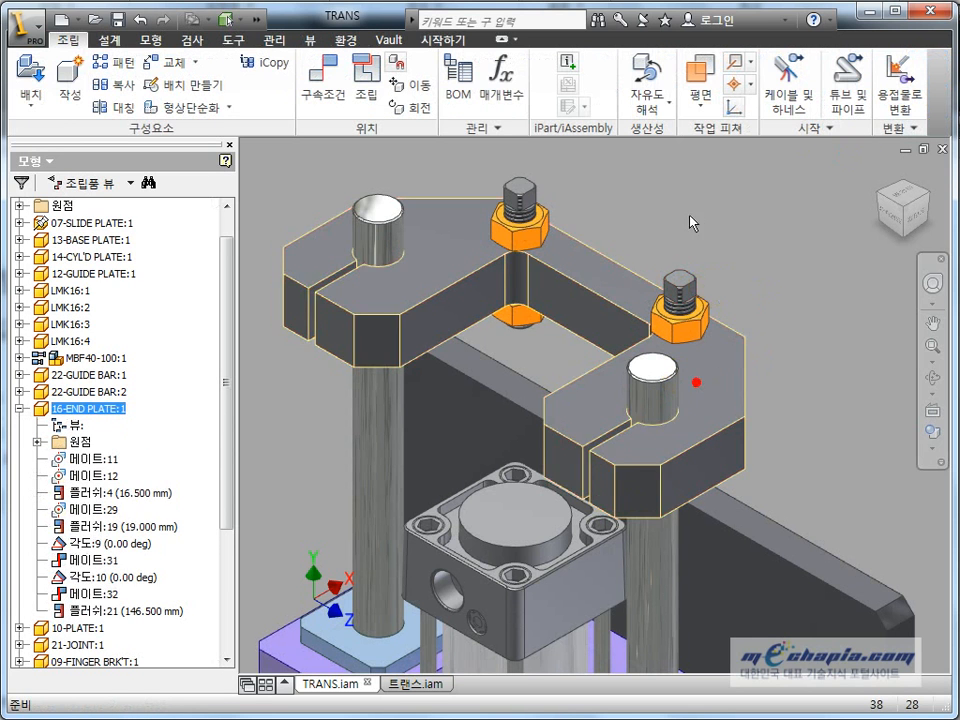
left_click(833, 281)
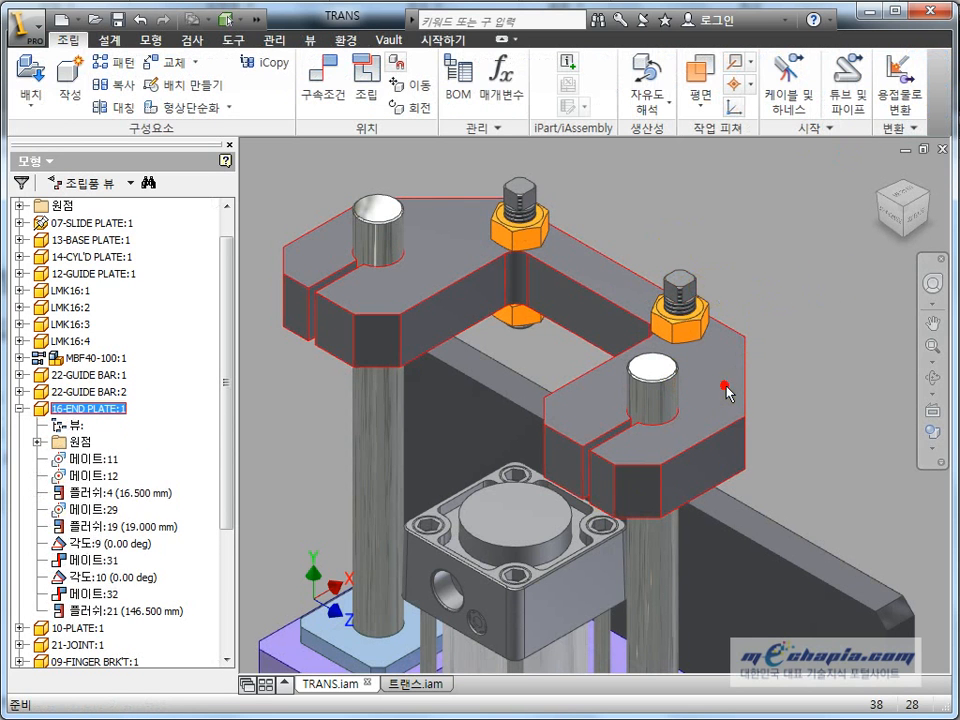
Step: Open the end plate for in-place editing and inspect its slotted guide bar hole
left_click(726, 390)
left_click(799, 270)
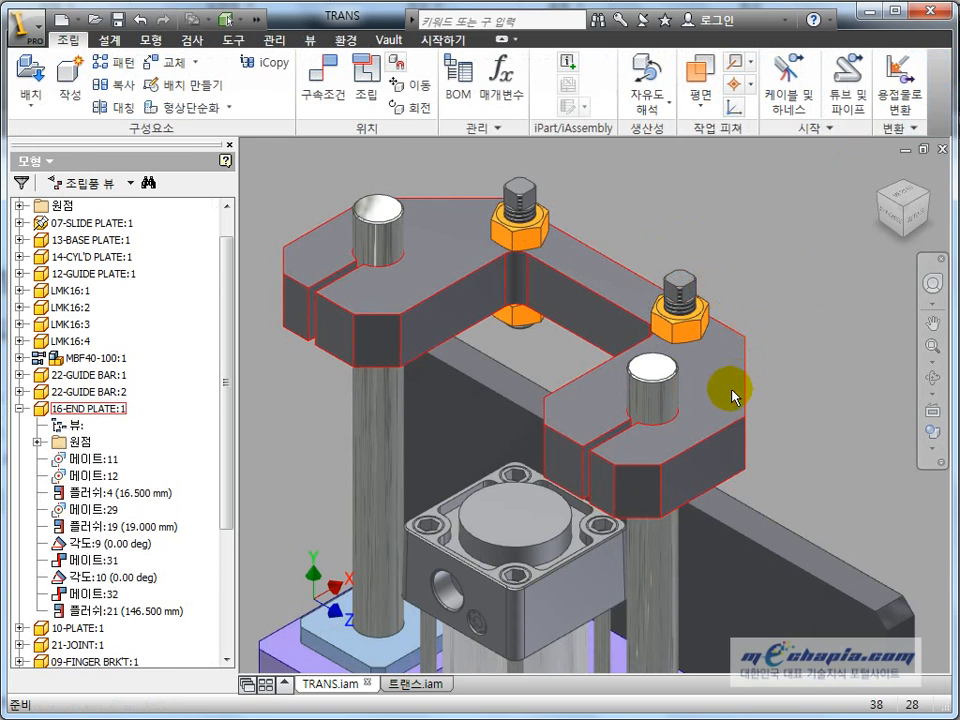
double_click(711, 433)
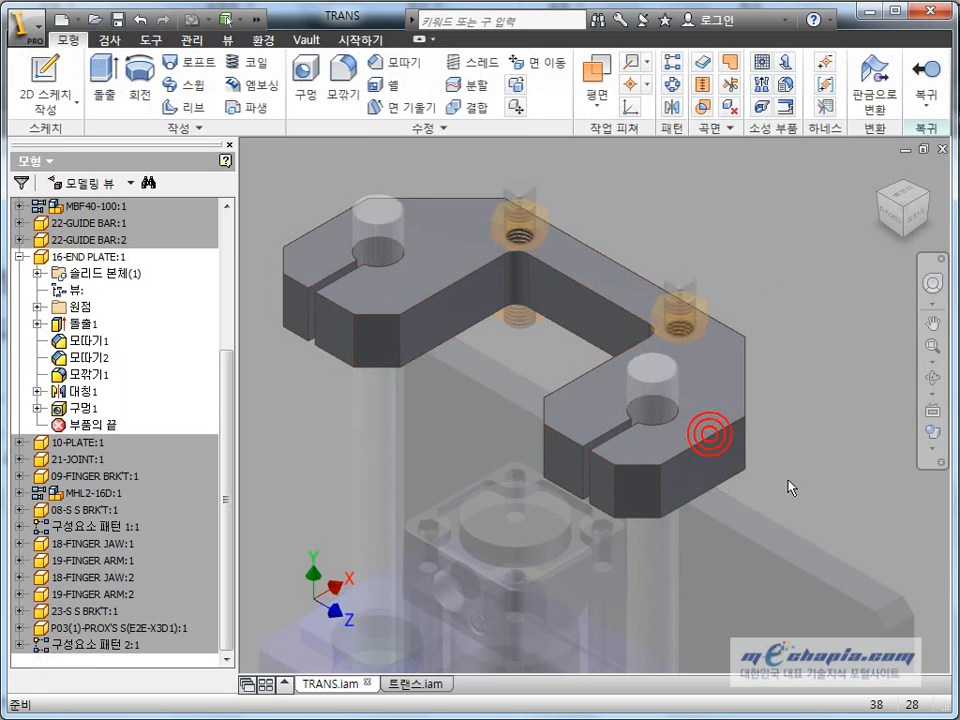
scroll(497, 426, "up", 5)
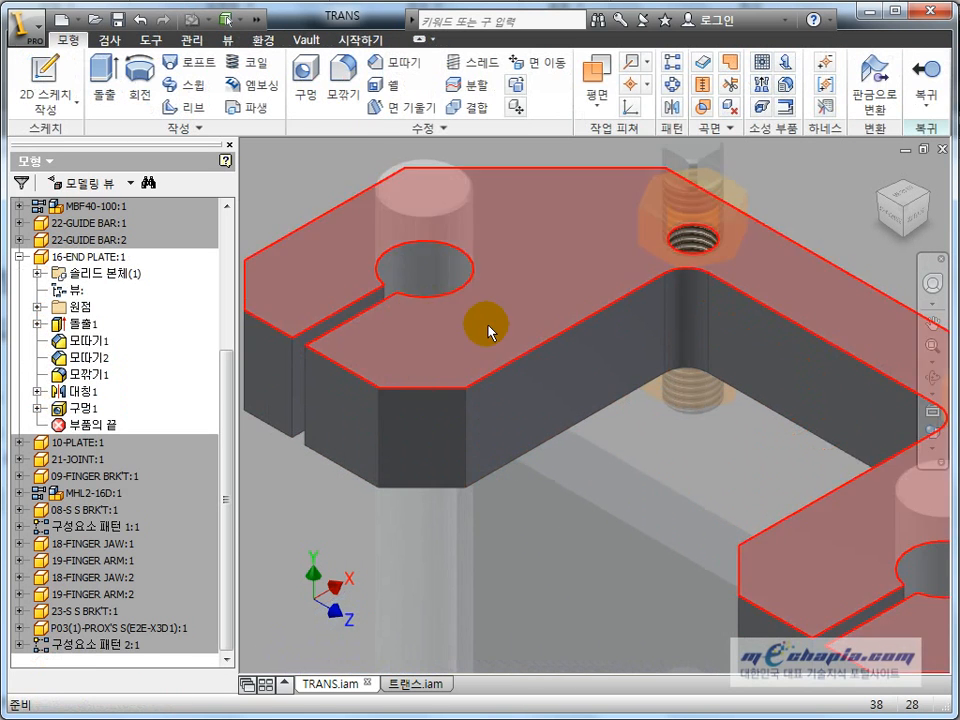
scroll(488, 333, "down", 3)
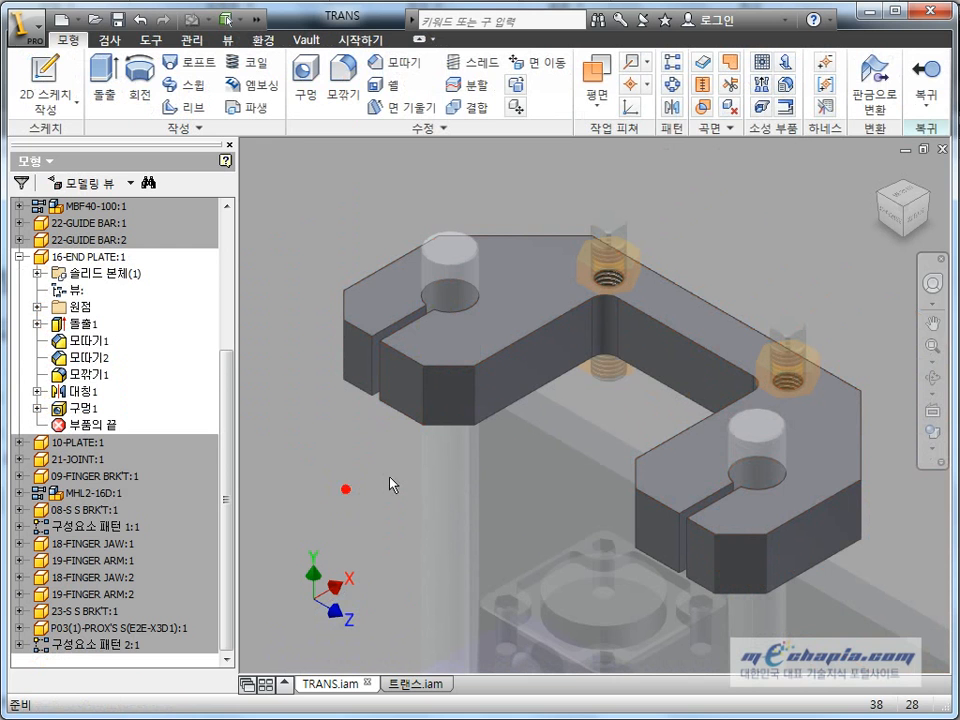
Step: Examine the end plate's base extrusion sketch and its dimensions on the model, and return to the assembly
left_click(66, 324)
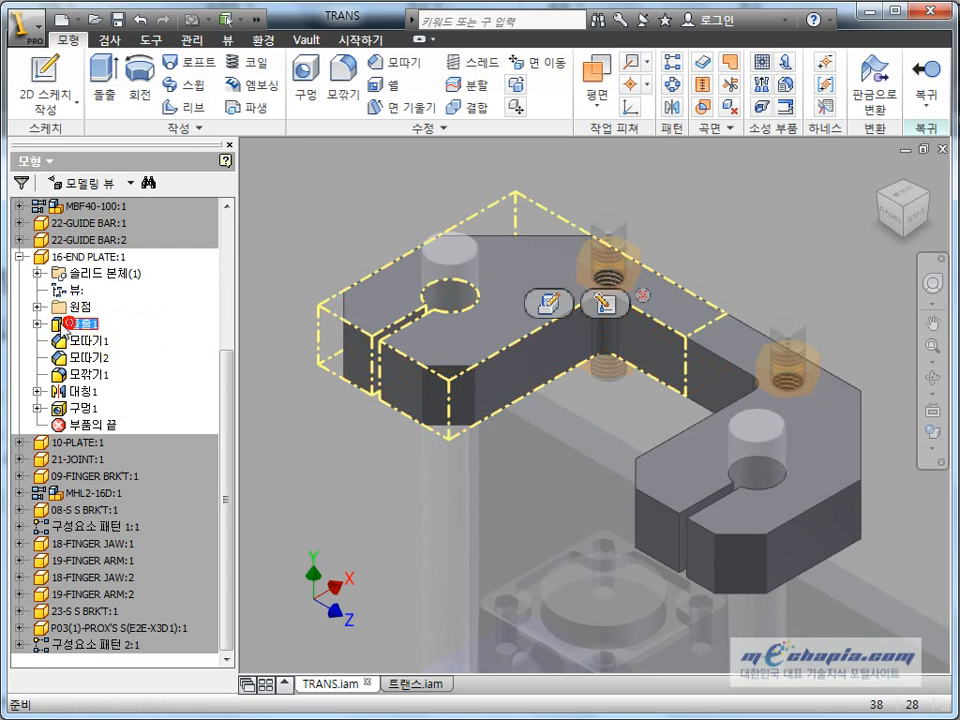
left_click(37, 324)
left_click(106, 341)
scroll(489, 310, "up", 4)
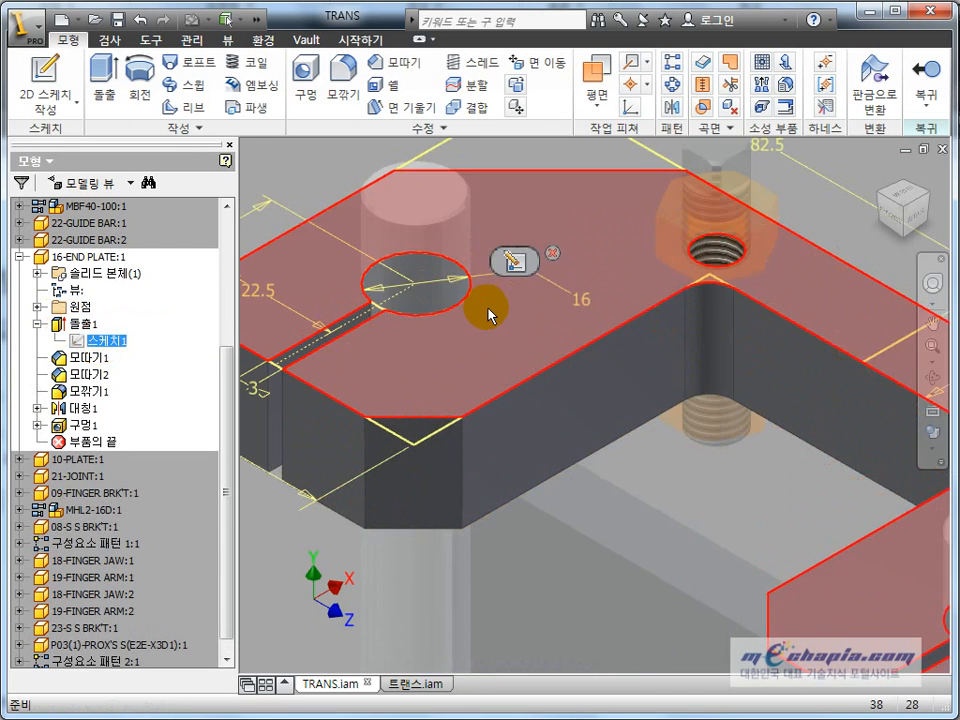
scroll(389, 303, "down", 5)
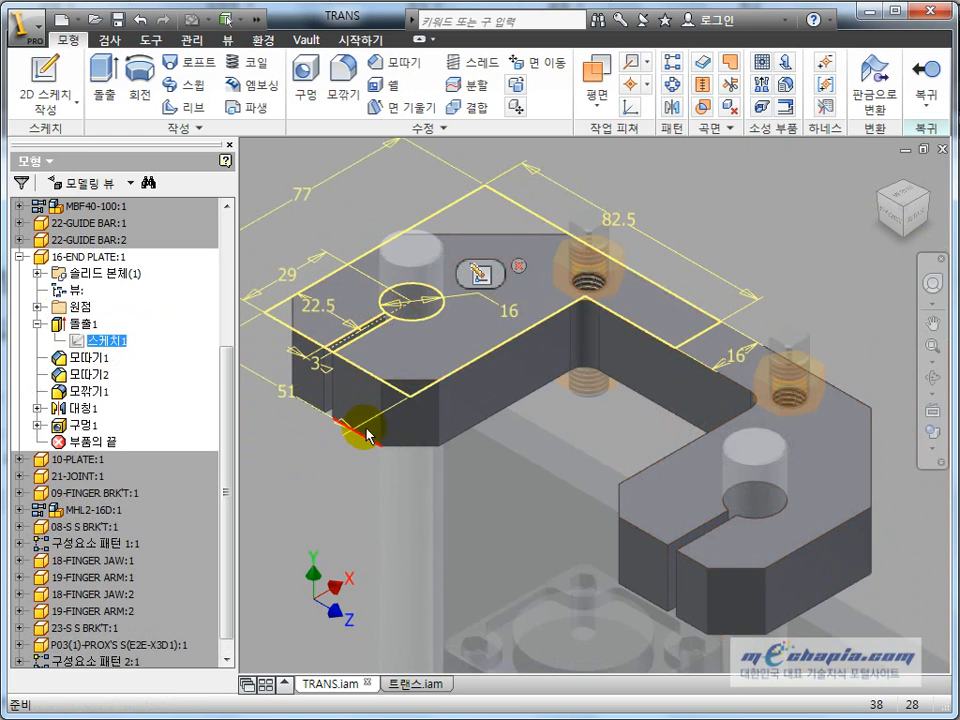
middle_click_drag(364, 432, 452, 418)
left_click(357, 486)
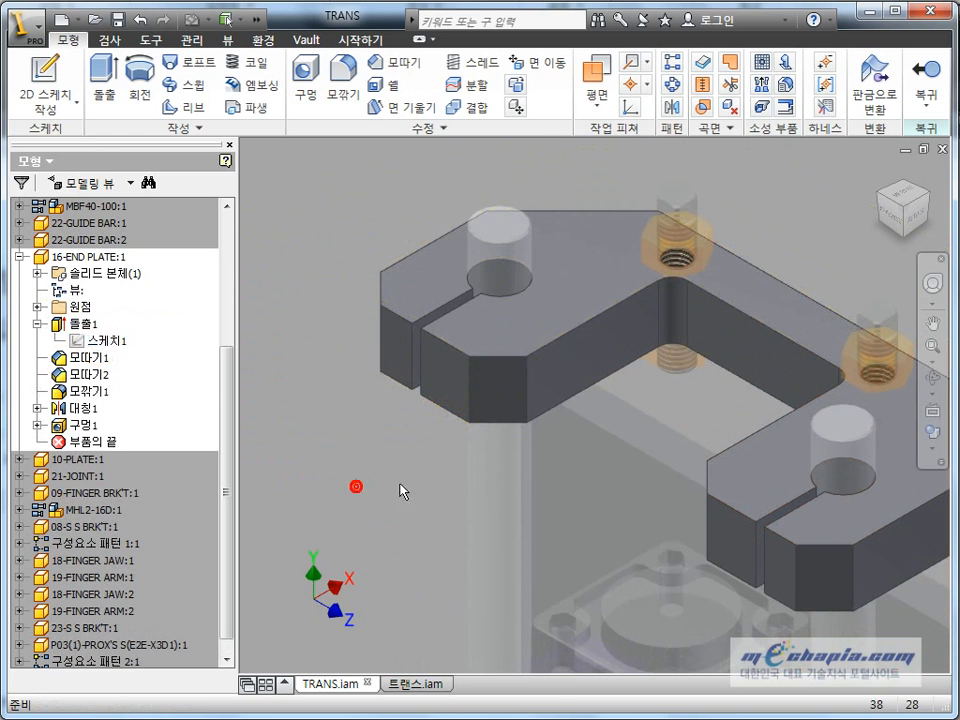
left_click(112, 342)
left_click(274, 466)
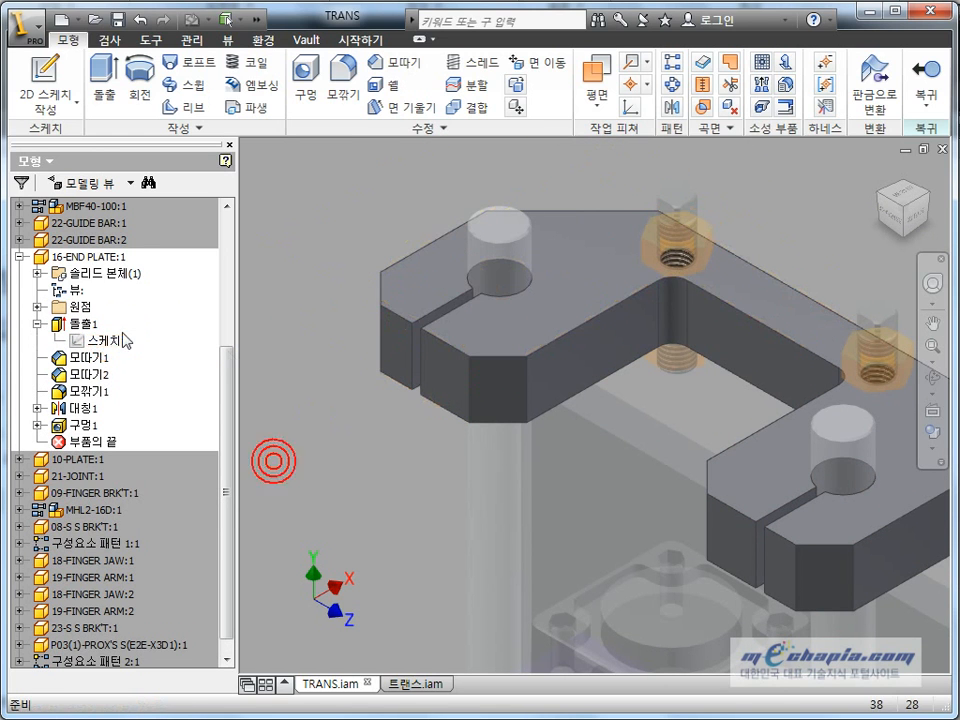
left_click(76, 342)
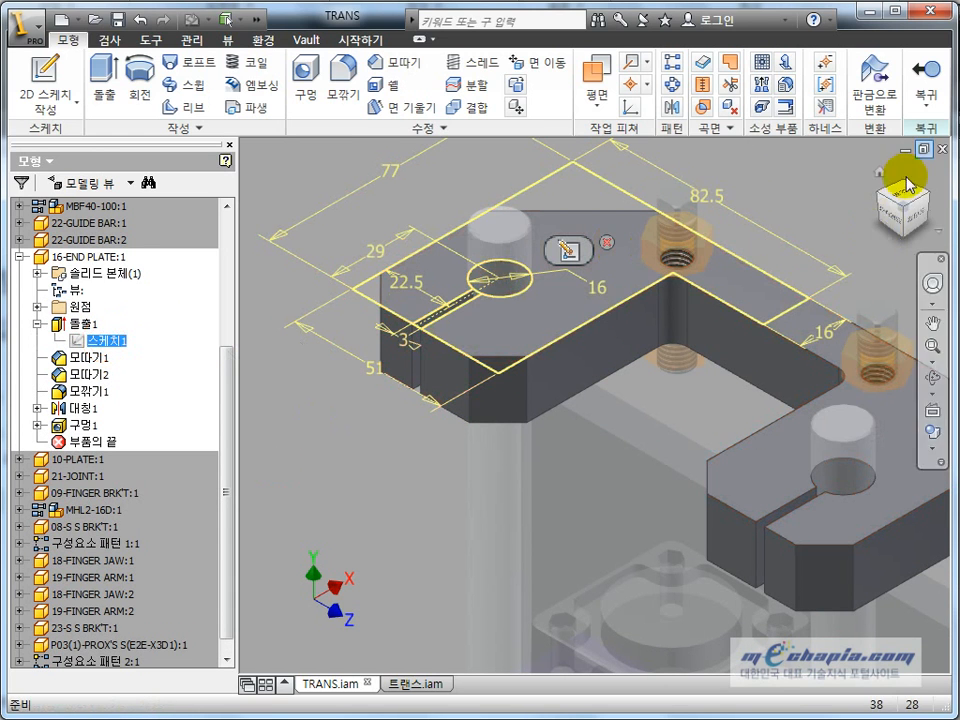
left_click(396, 459)
left_click(927, 78)
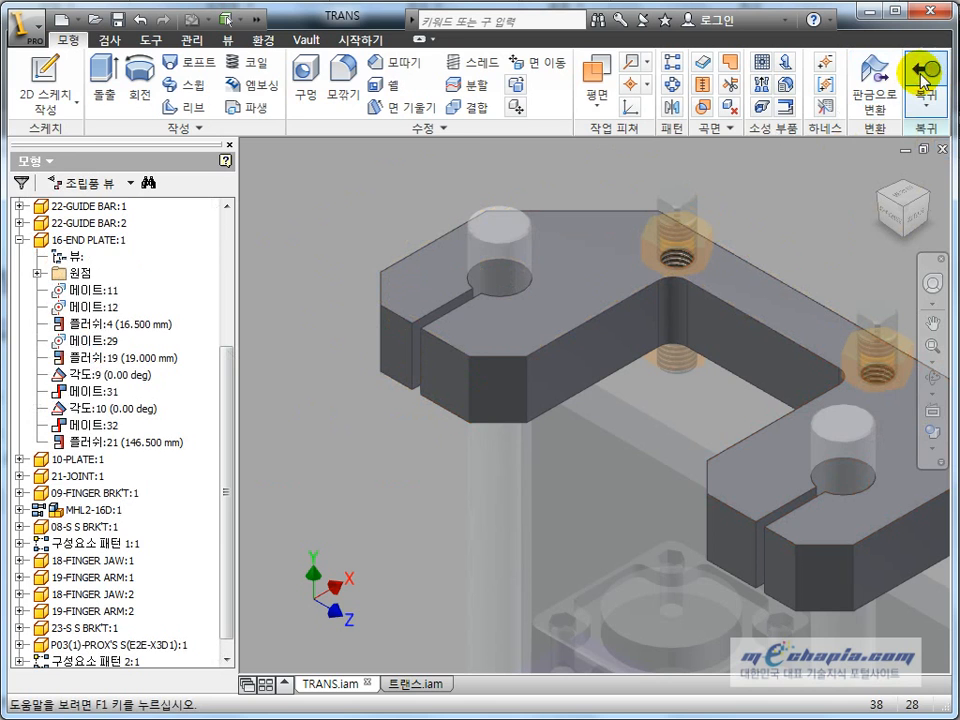
Step: Open 22-GUIDE BAR:1 for in-place editing and edit the sketch of its base extrusion
double_click(490, 264)
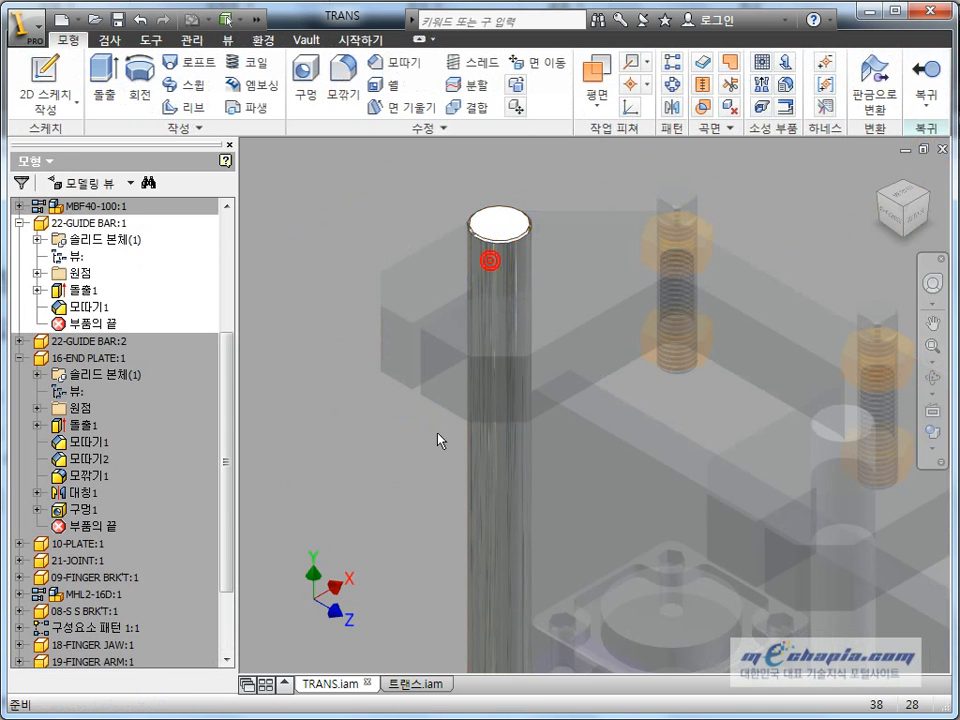
left_click(91, 291)
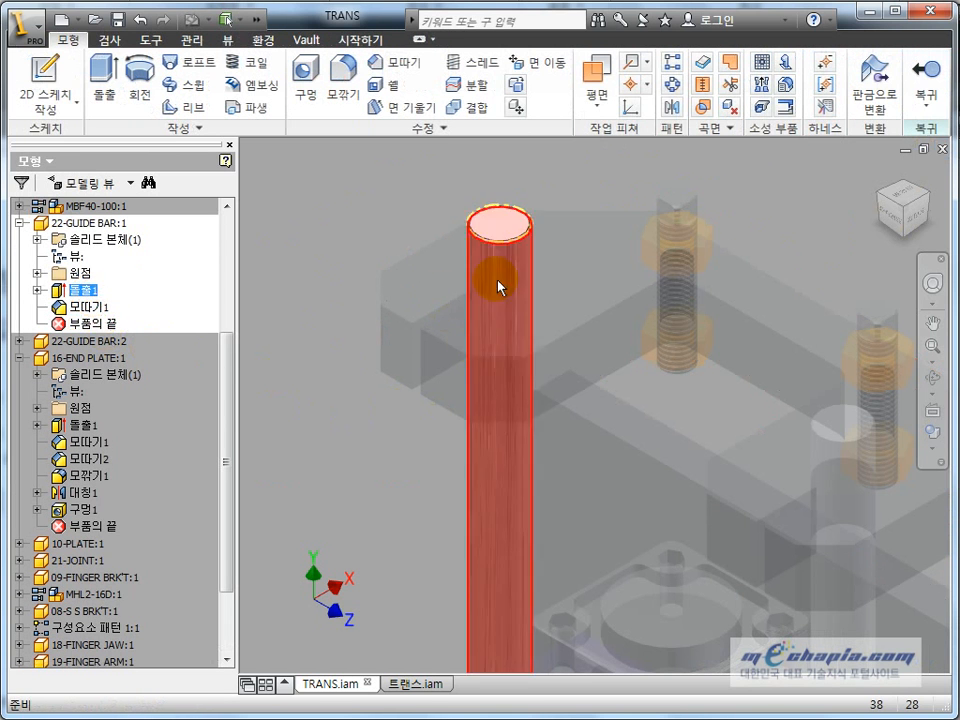
left_click(37, 289)
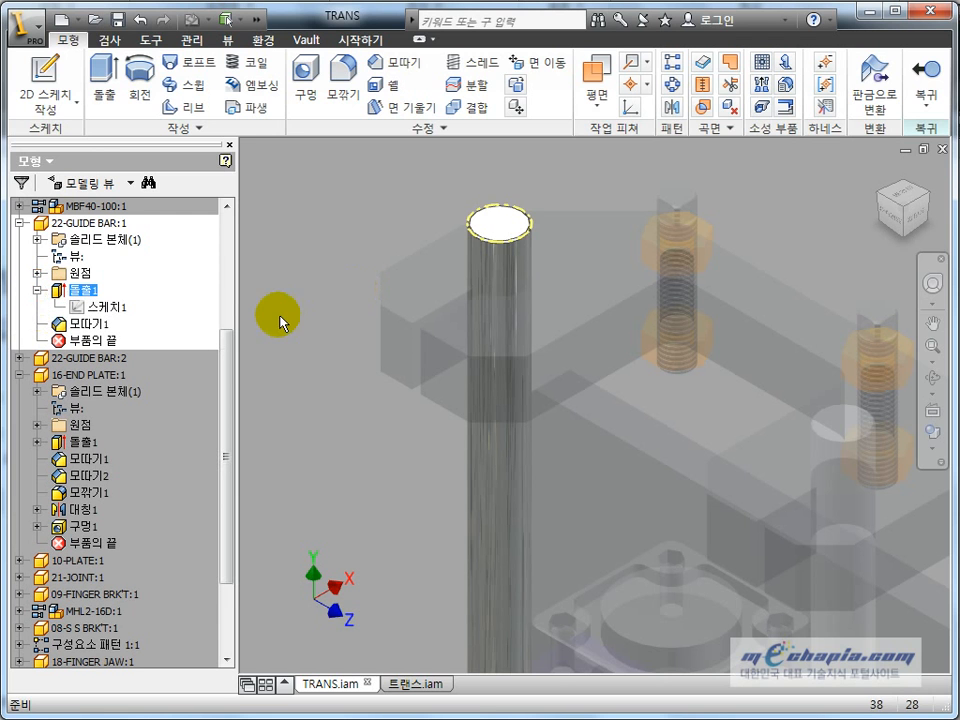
double_click(120, 308)
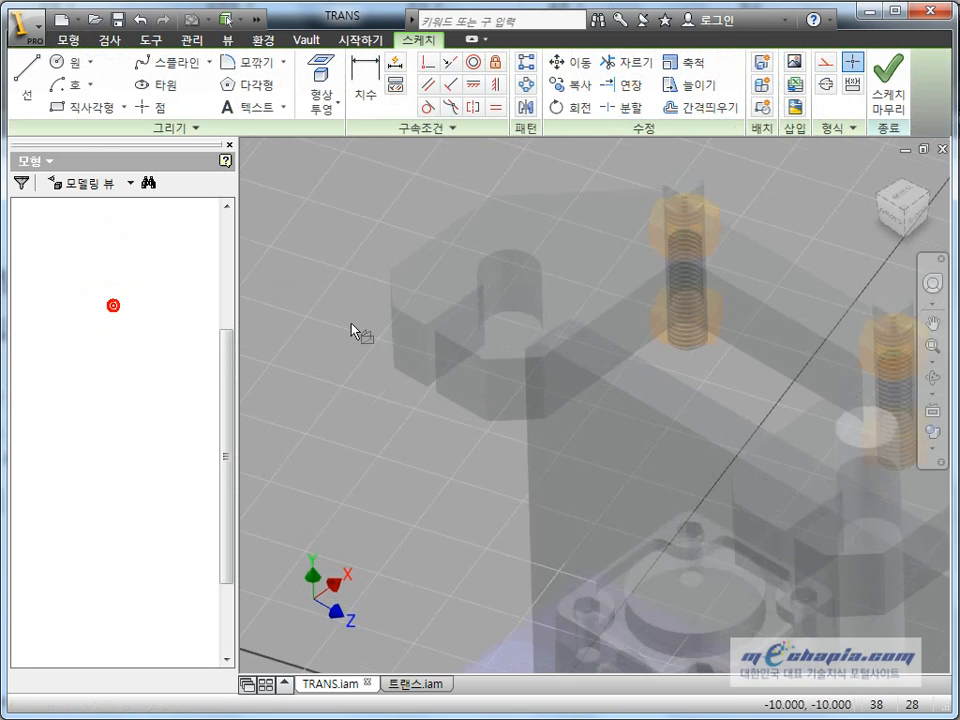
left_click(368, 327)
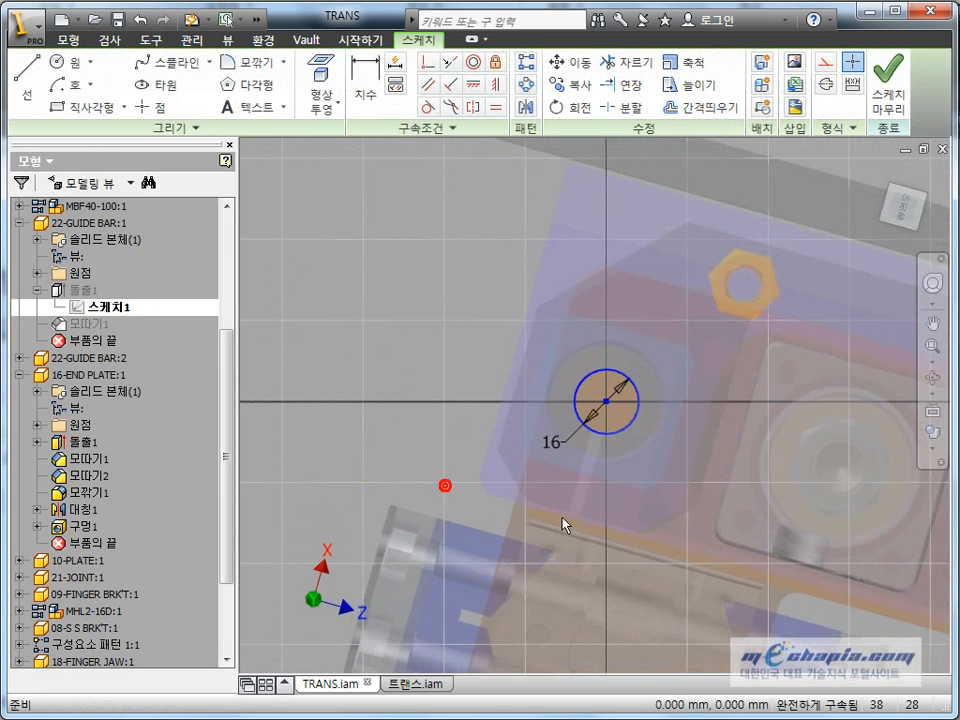
Step: Delete the diameter dimension of the guide bar's sketch circle and enlarge the circle freehand about its fixed center
scroll(600, 435, "up", 3)
left_click(529, 461)
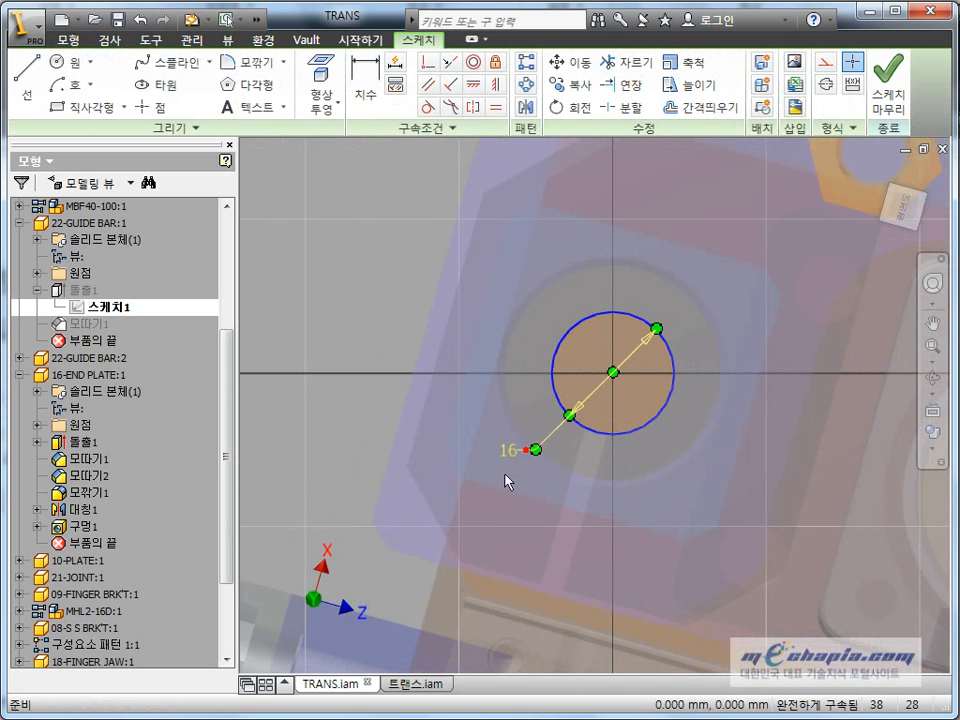
key("Delete")
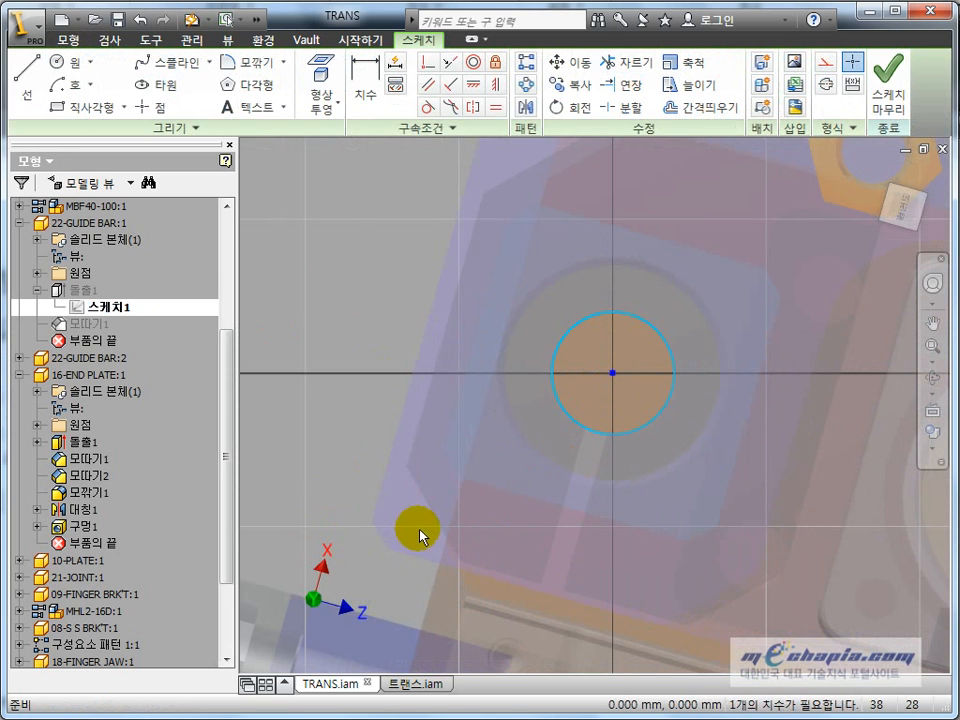
left_click(550, 460)
mouse_move(579, 427)
left_mouse_down()
mouse_move(514, 465)
mouse_move(528, 445)
left_mouse_up()
left_click(458, 402)
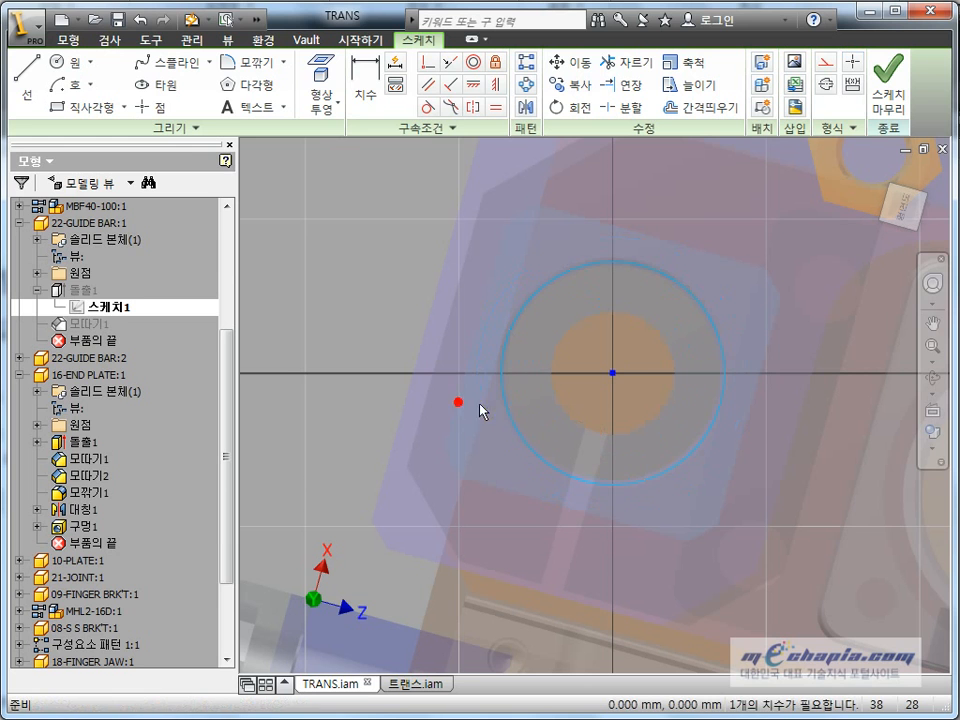
left_click(609, 390)
Step: Examine the end plate's slotted clamp hole in relation to the guide bar's sketch circle below it
middle_click_drag(640, 608, 665, 511, "shift")
scroll(665, 511, "down", 5)
middle_click_drag(687, 398, 568, 579)
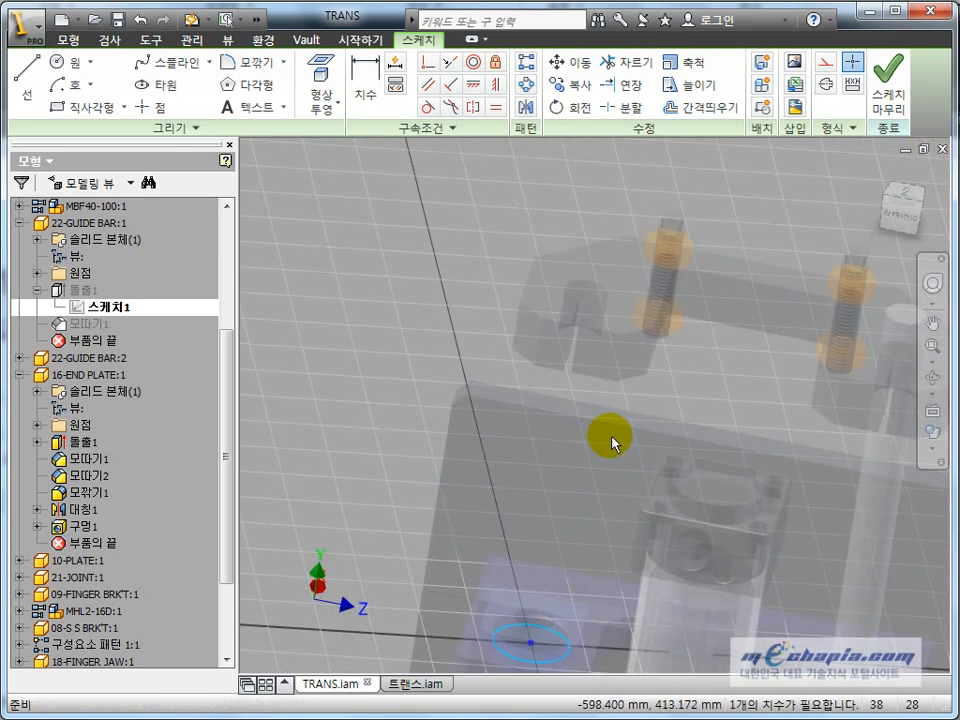
scroll(611, 441, "down", 3)
middle_click_drag(615, 505, 604, 441)
scroll(607, 192, "up", 4)
middle_click_drag(607, 192, 592, 330)
scroll(609, 555, "up", 4)
middle_click_drag(609, 555, 609, 321)
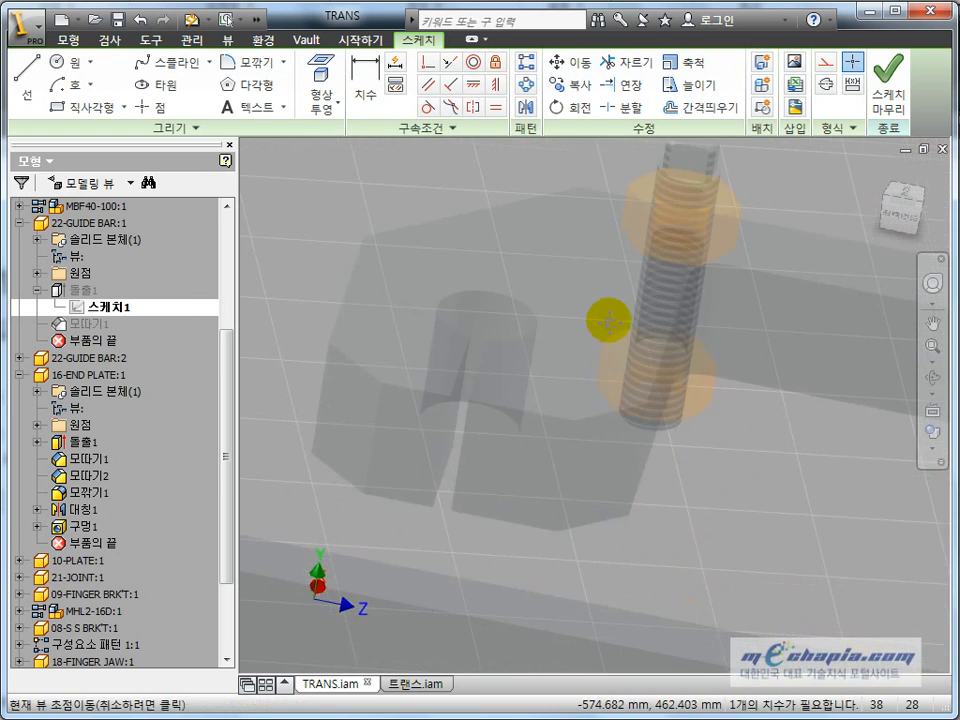
middle_click_drag(597, 409, 585, 422, "shift")
scroll(500, 452, "down", 3)
middle_click_drag(500, 452, 638, 247)
scroll(610, 300, "down", 3)
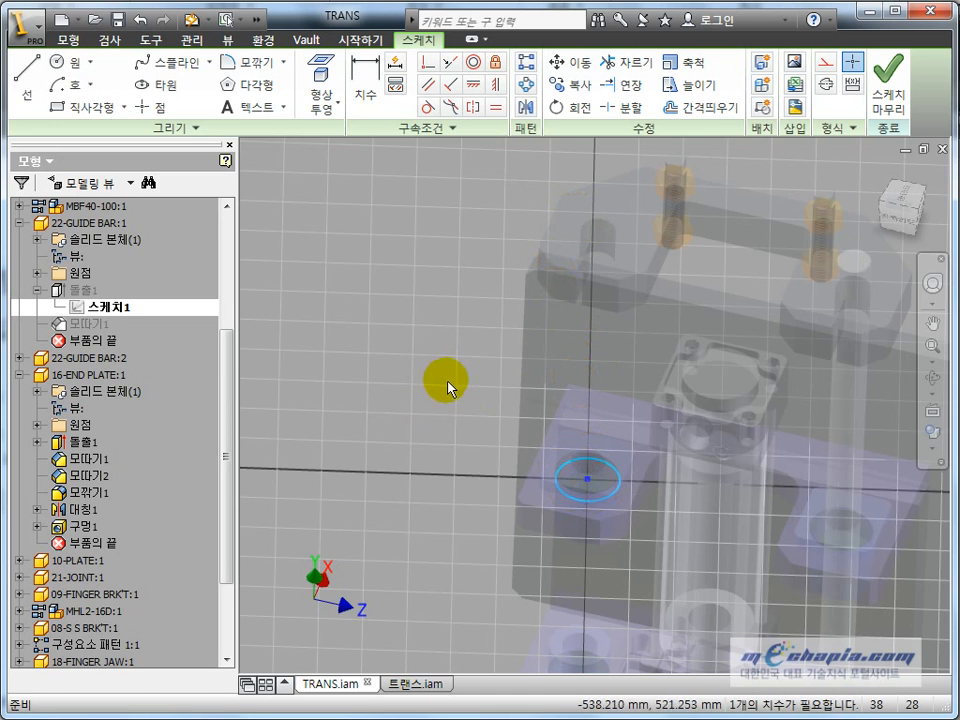
Step: Try projecting the edge of the end plate's guide bar hole into the guide bar sketch, and undo the projection
left_click(318, 72)
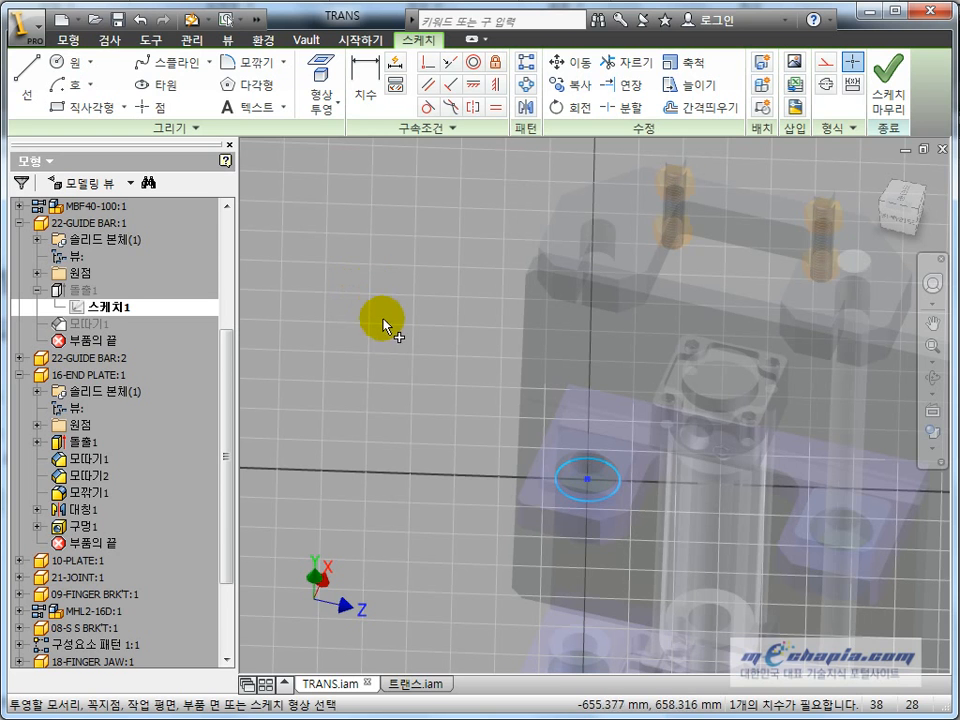
middle_click_drag(383, 320, 376, 309, "shift")
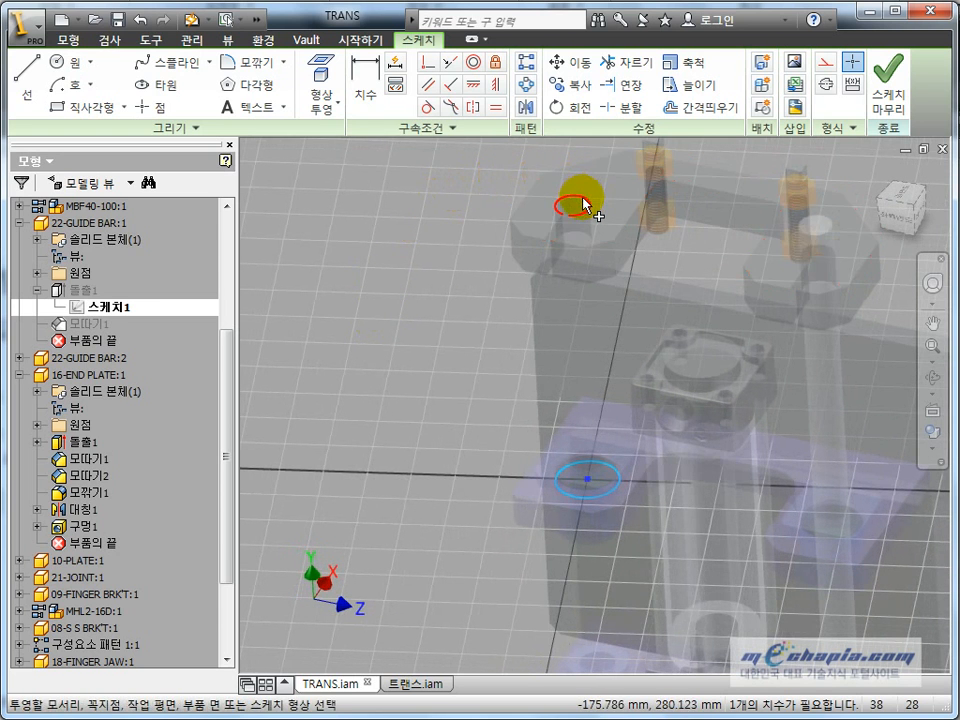
left_click(585, 205)
scroll(600, 536, "down", 5)
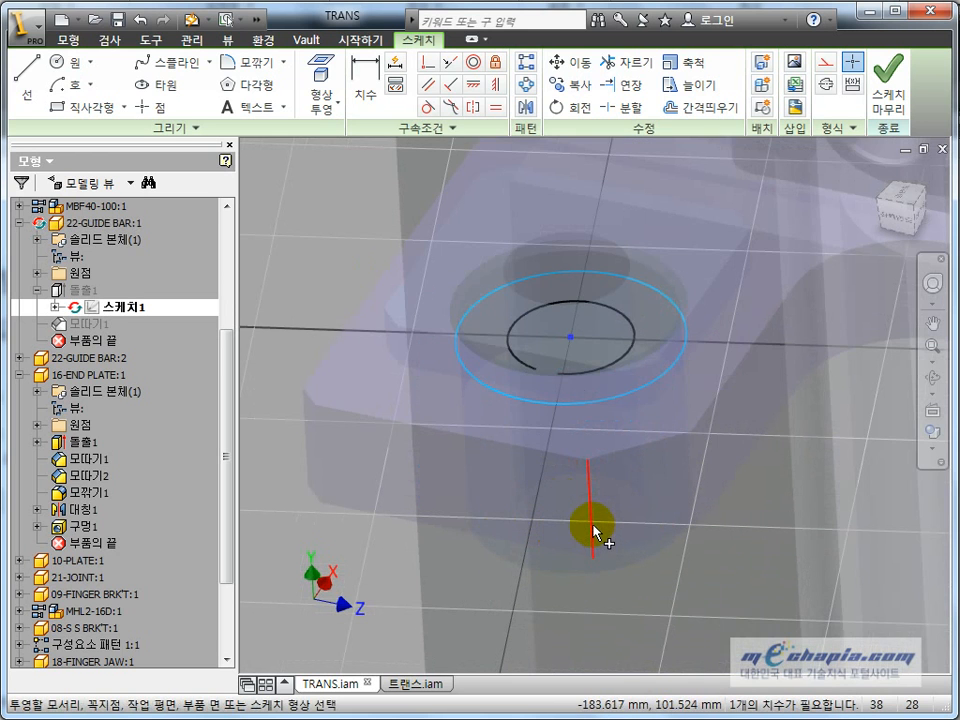
scroll(593, 532, "up", 3)
scroll(499, 549, "up", 3)
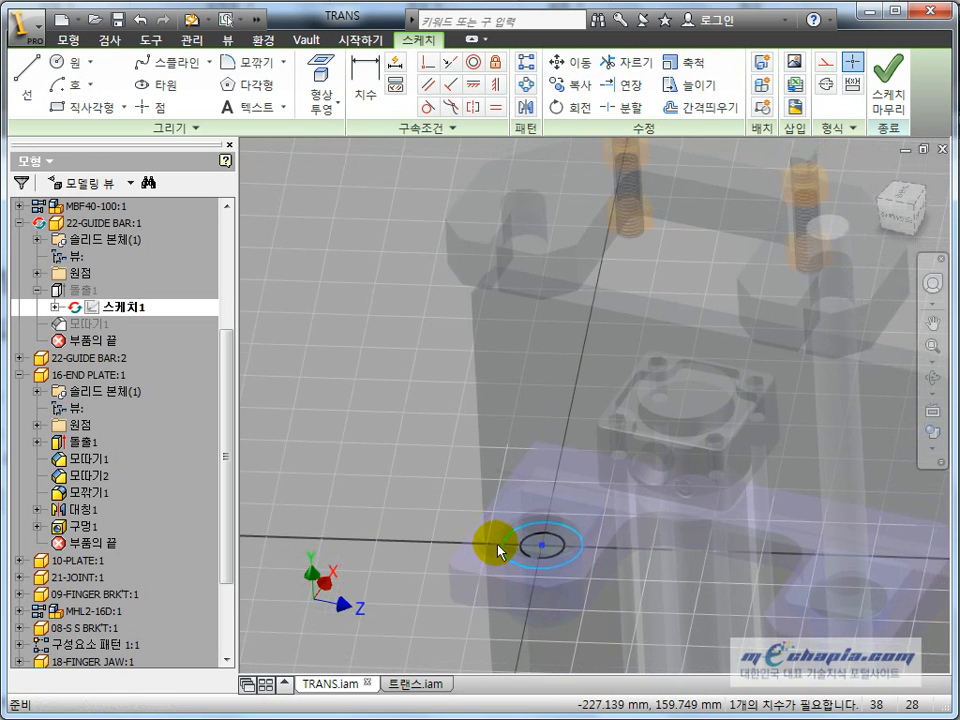
scroll(497, 530, "down", 5)
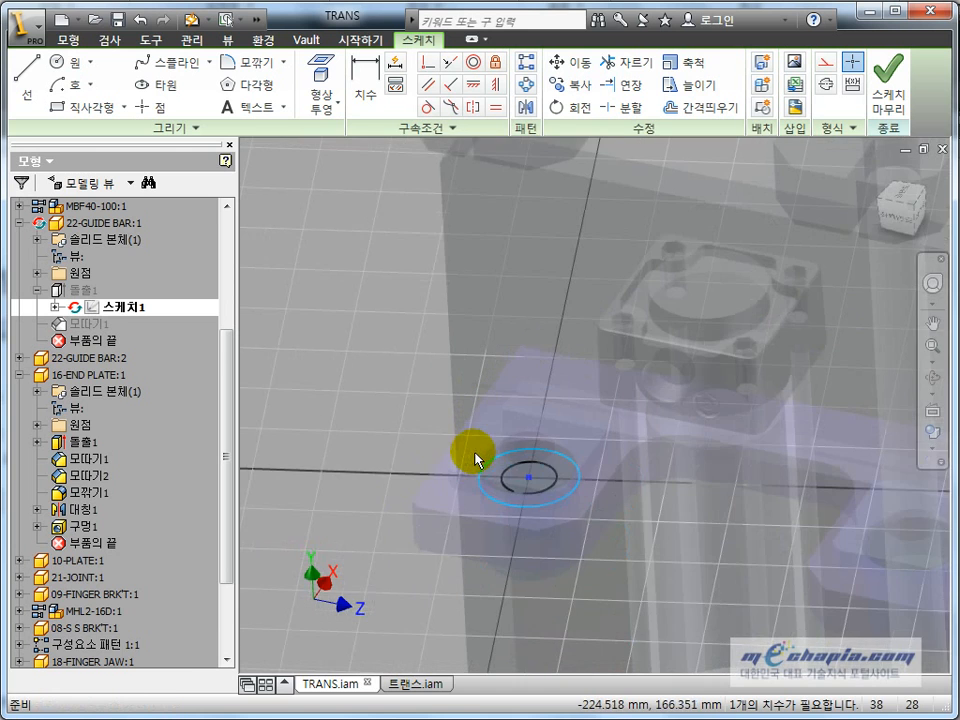
middle_click_drag(449, 408, 454, 477)
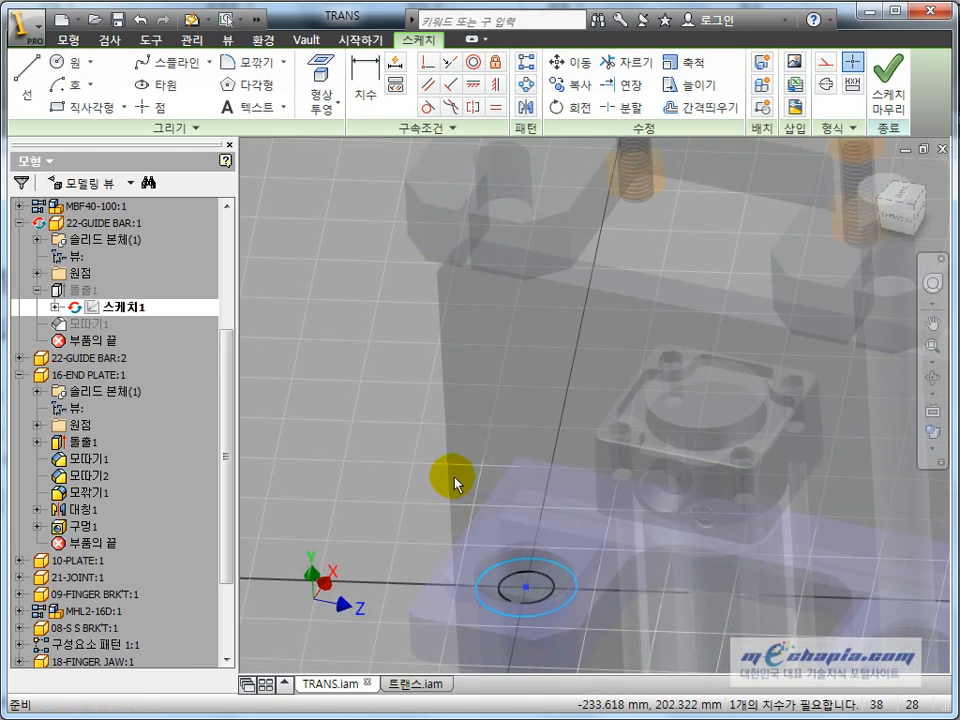
key("ctrl+z")
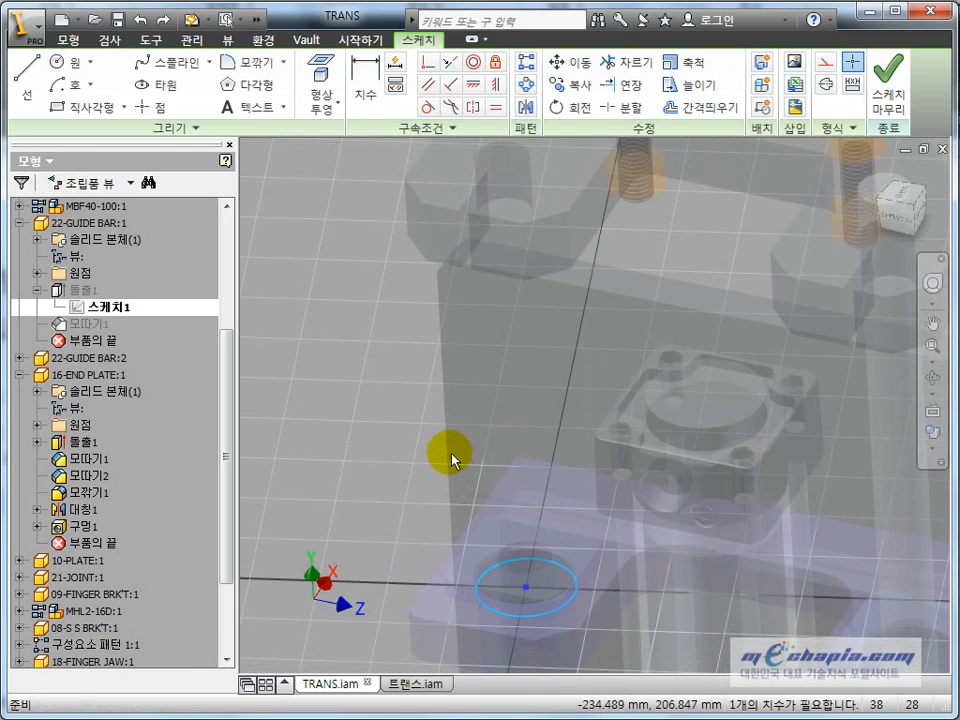
Step: Project the circular edge of the end plate's guide bar hole into the guide bar sketch with Project Geometry
left_click(125, 308)
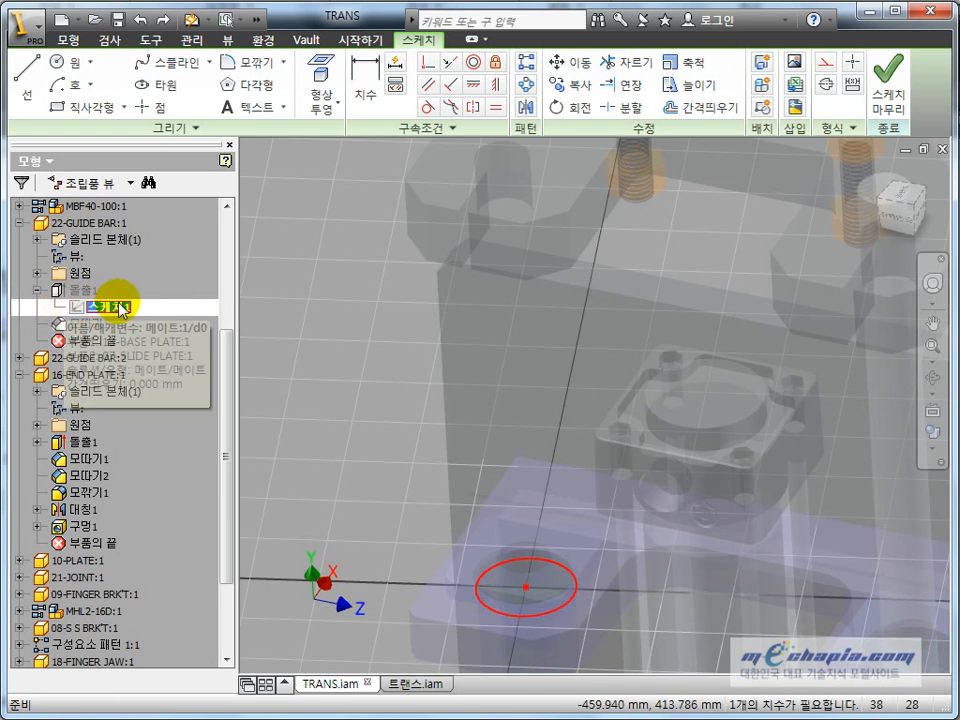
left_click(321, 315)
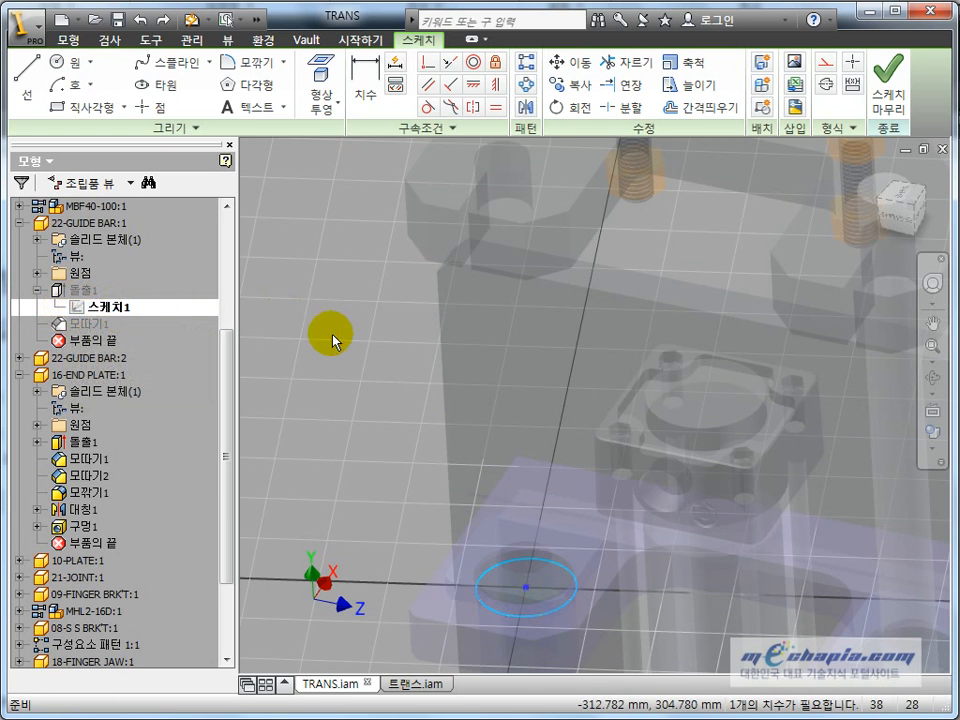
middle_click_drag(332, 334, 346, 337)
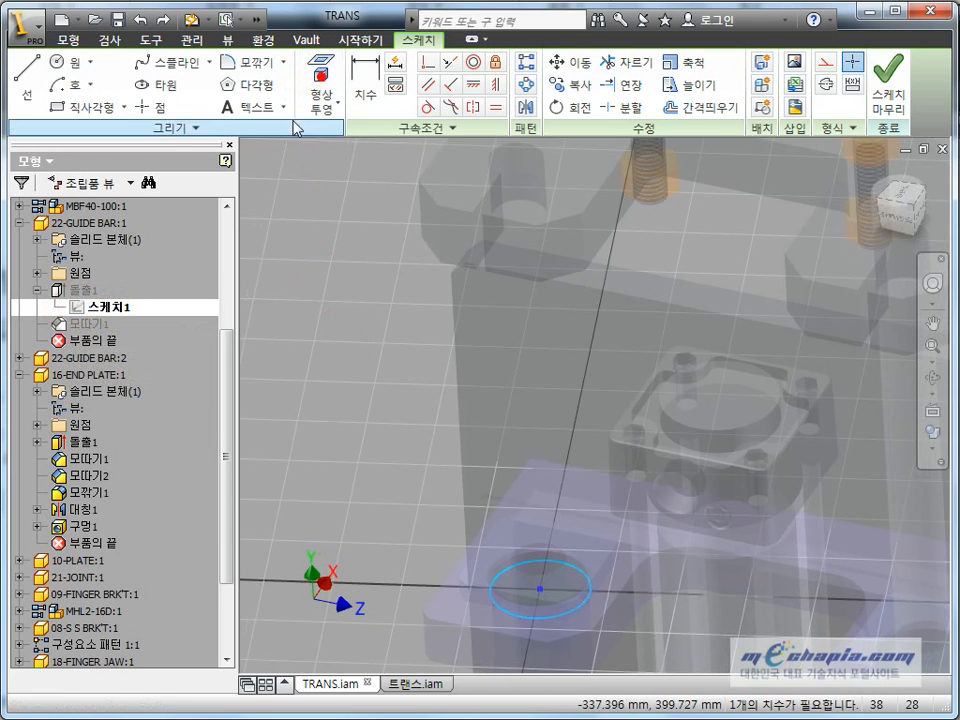
left_click(321, 72)
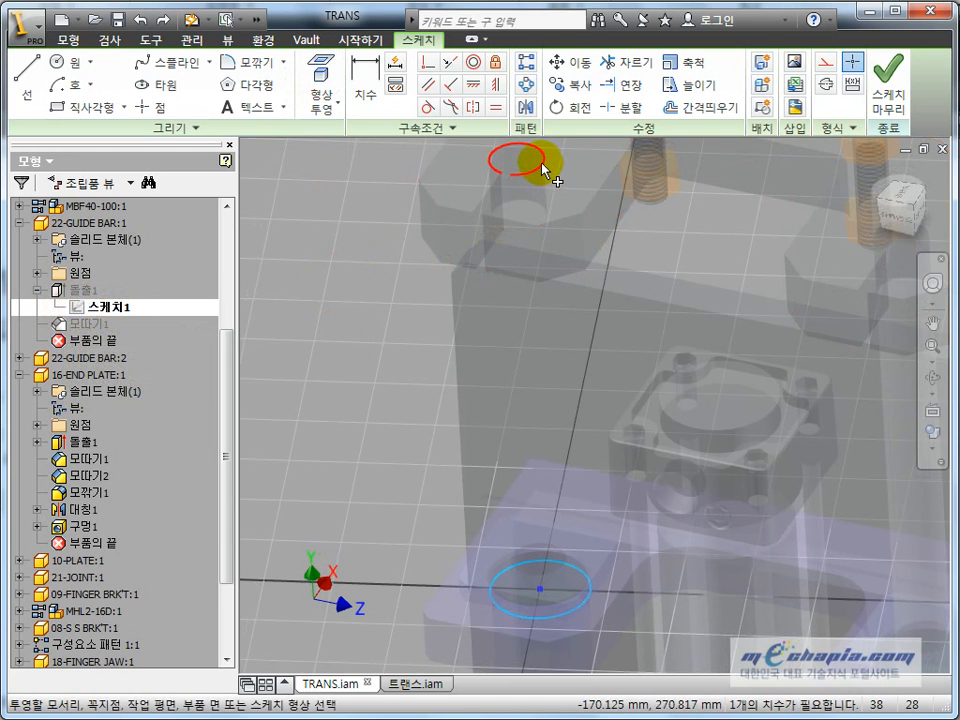
left_click(541, 166)
key("Escape")
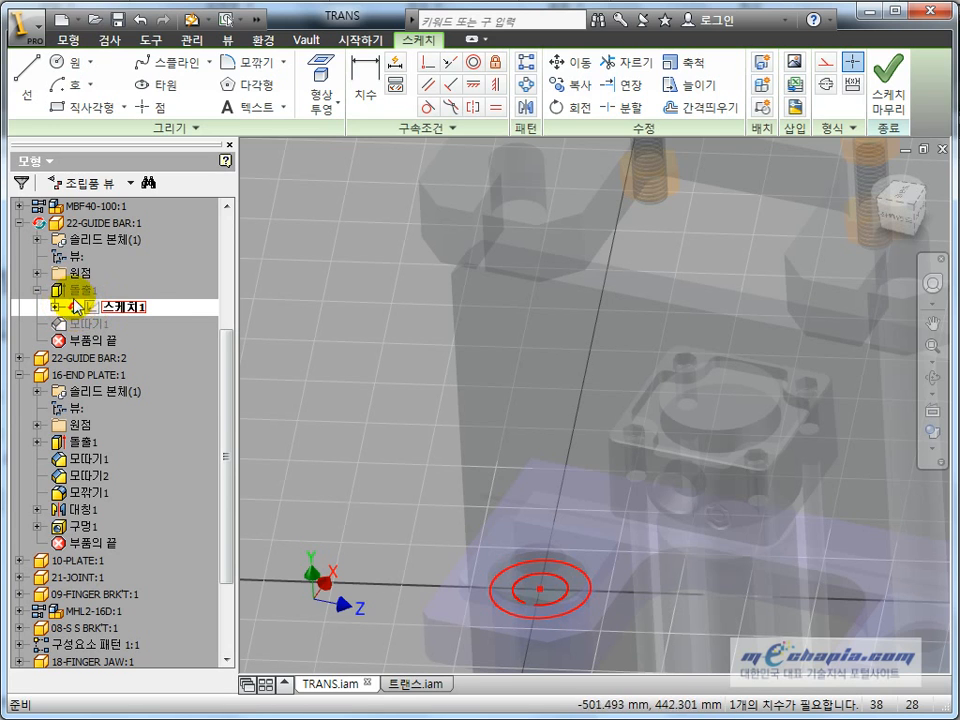
left_click(309, 362)
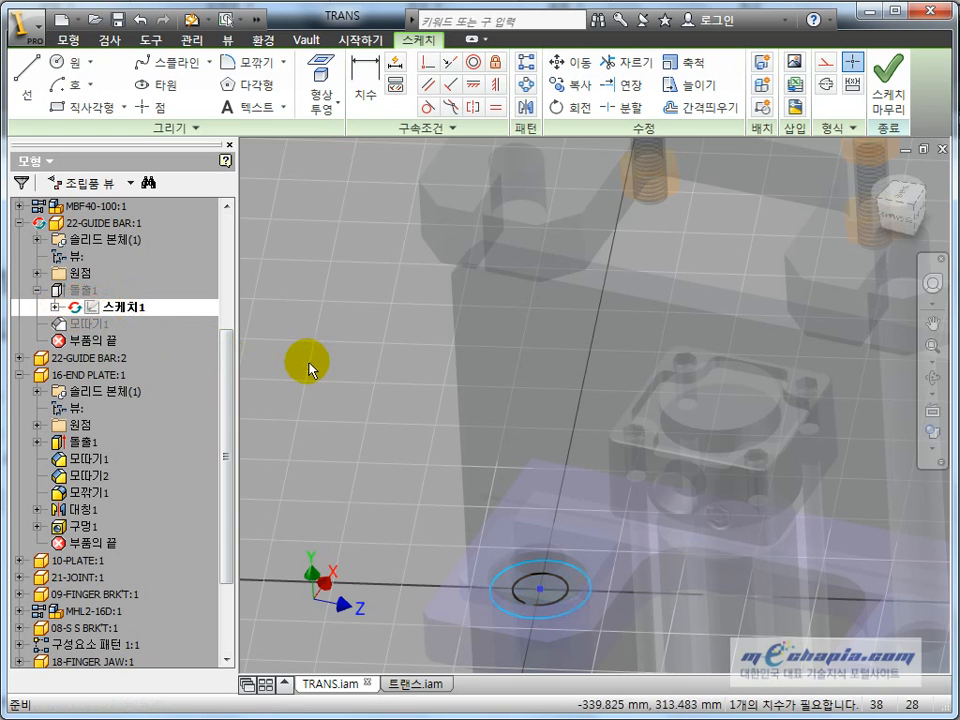
Step: Examine the projected reference nested under the guide bar's sketch and the geometry it controls
left_click(56, 307)
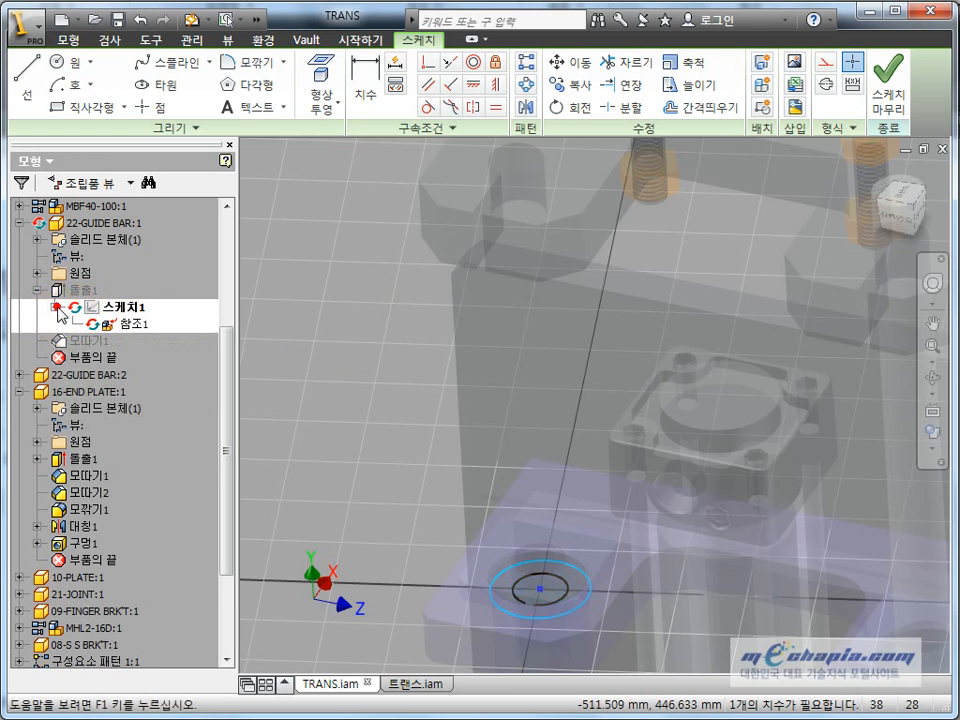
left_click(128, 324)
middle_click_drag(386, 323, 386, 336)
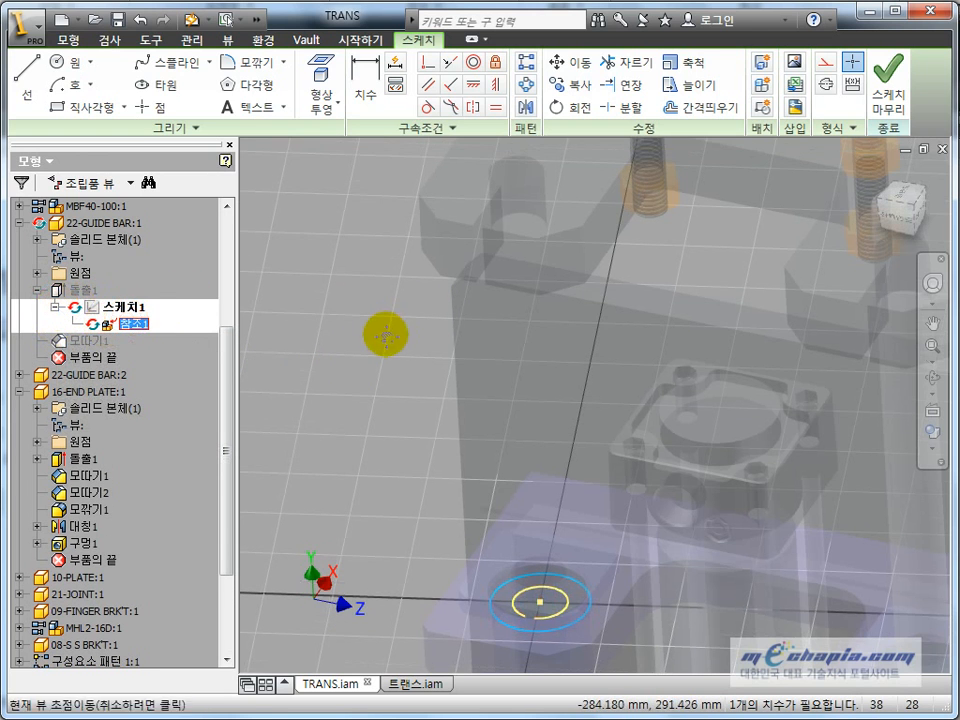
right_click(146, 322)
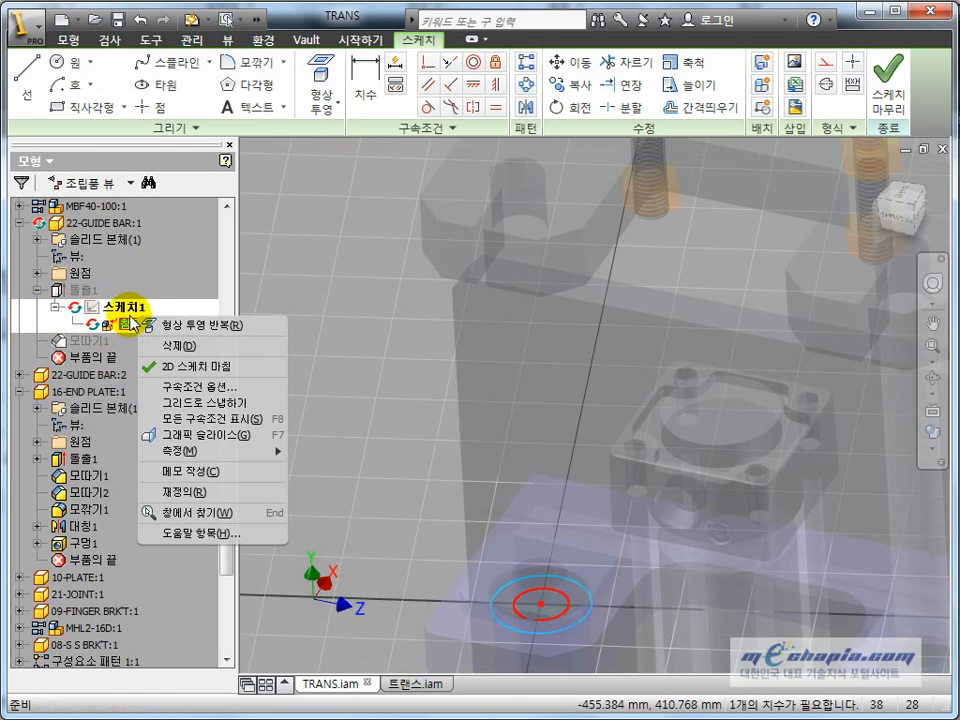
left_click(324, 275)
left_click(304, 320)
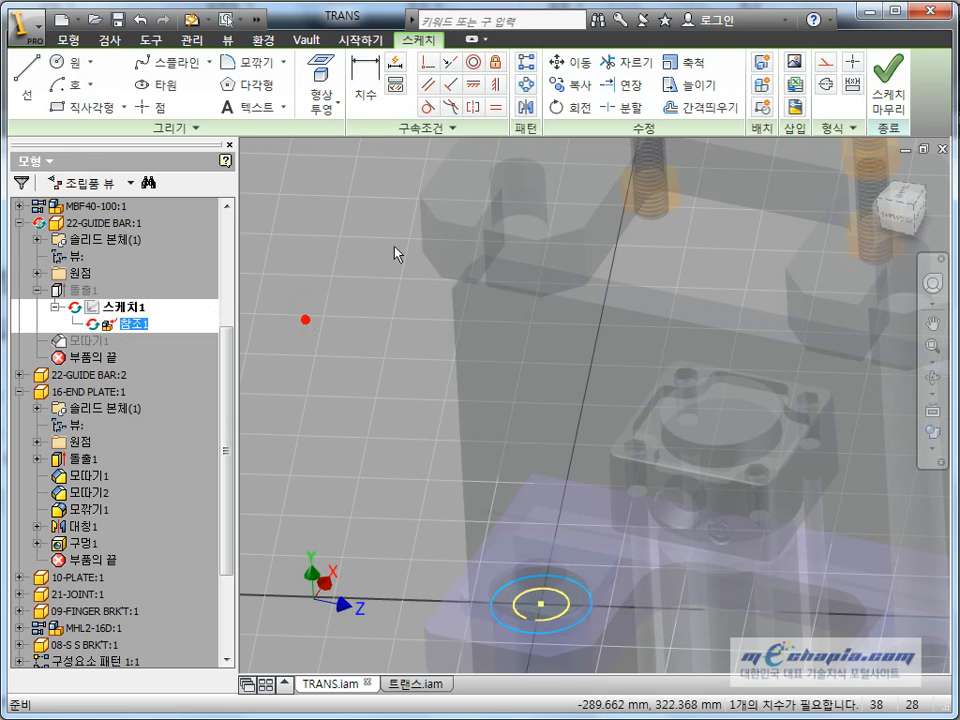
left_click(306, 471)
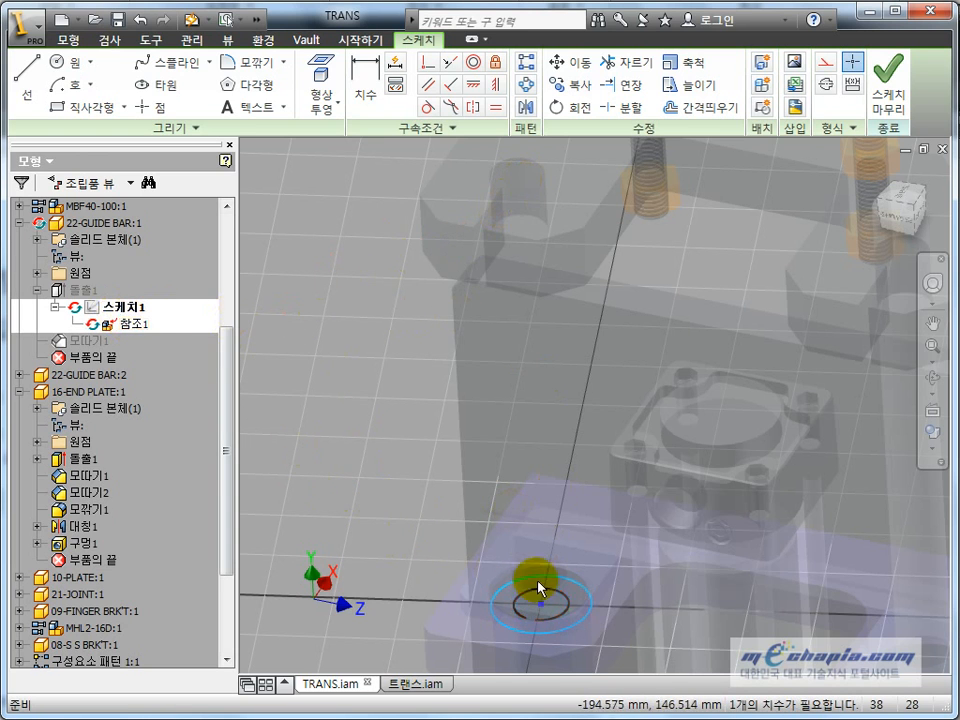
left_click(421, 465)
left_click(404, 465)
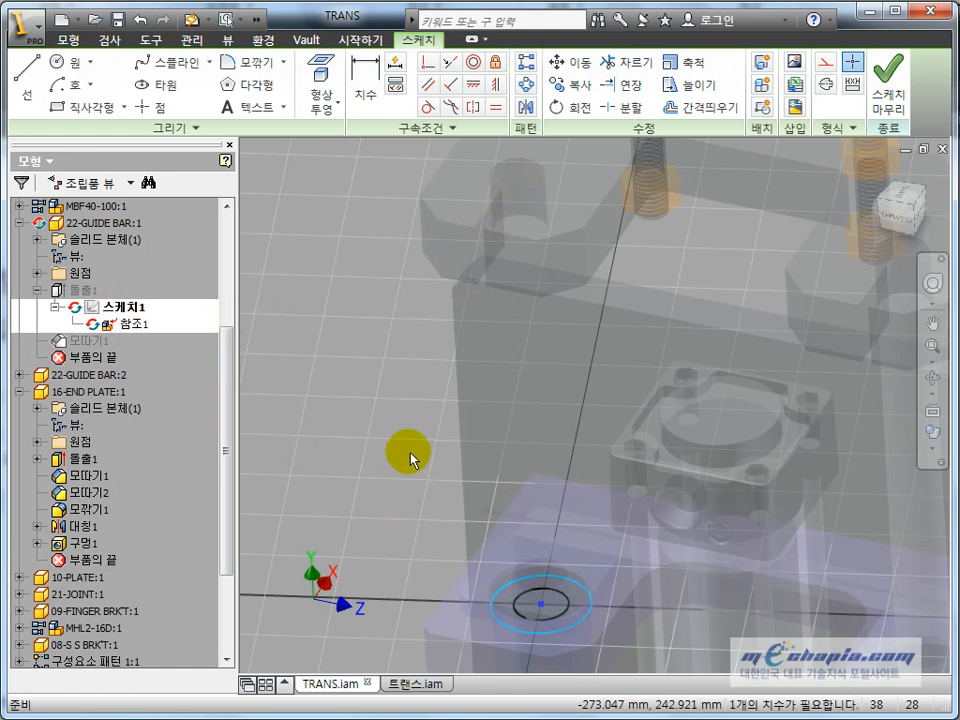
left_click(130, 325)
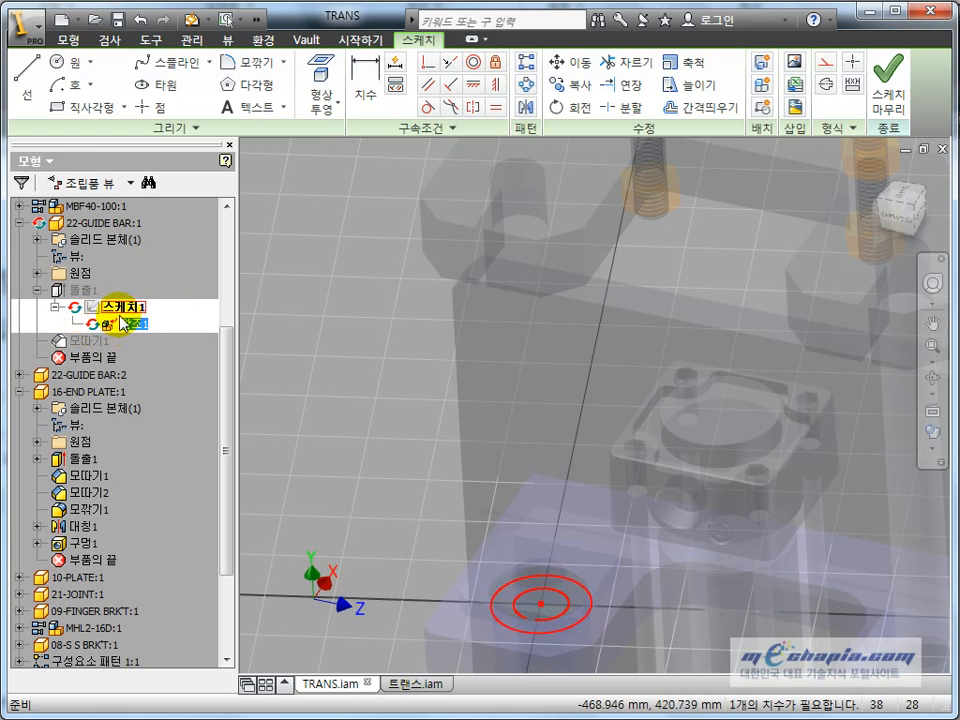
left_click(122, 310)
left_click(303, 277)
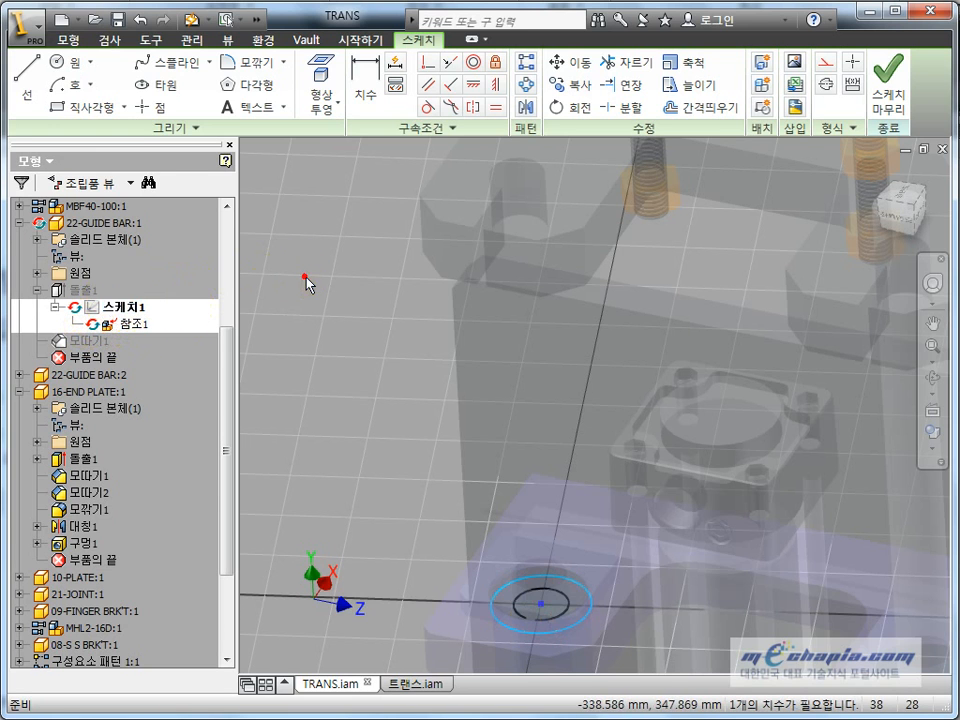
middle_click_drag(345, 484, 343, 456)
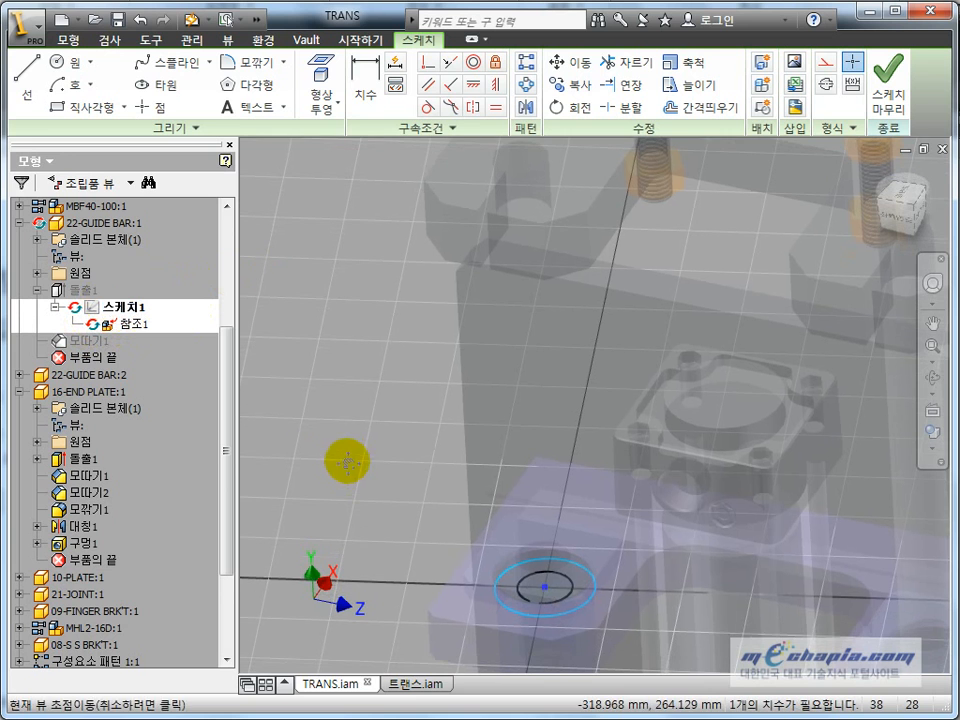
Step: Finish the guide bar's sketch and examine the adaptive markers on its part, extrusion and sketch
left_click(124, 310)
left_click(882, 90)
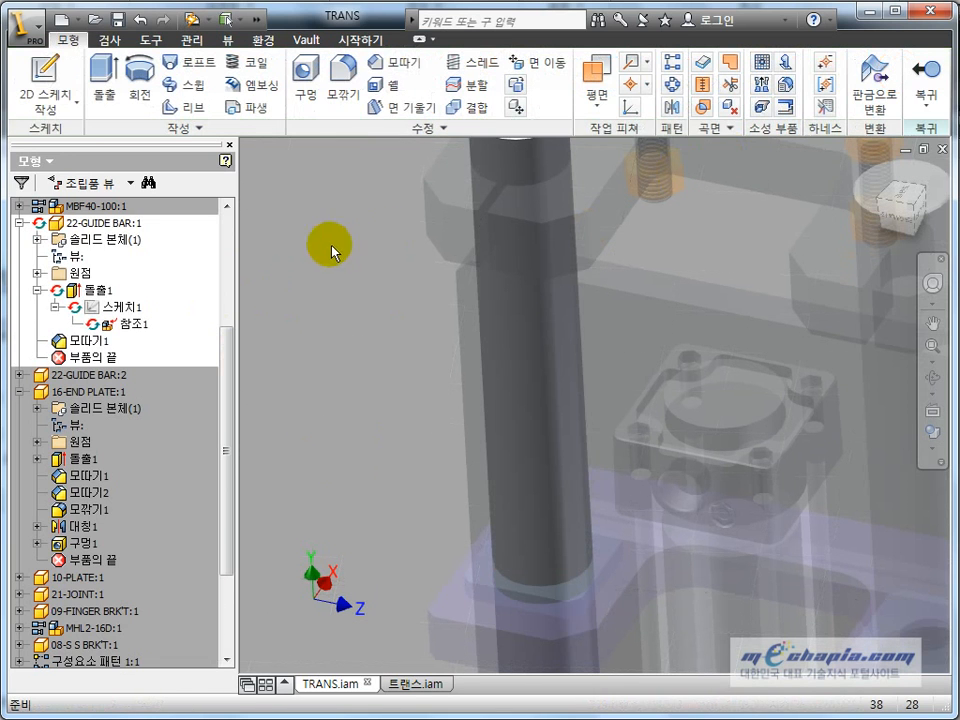
left_click(95, 291)
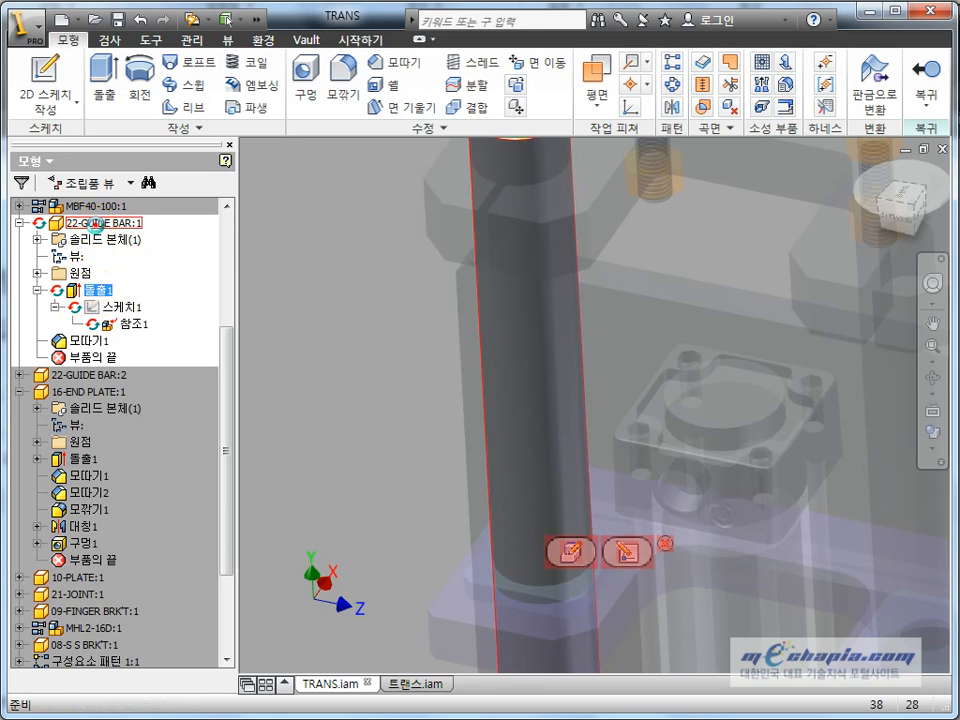
left_click(95, 223)
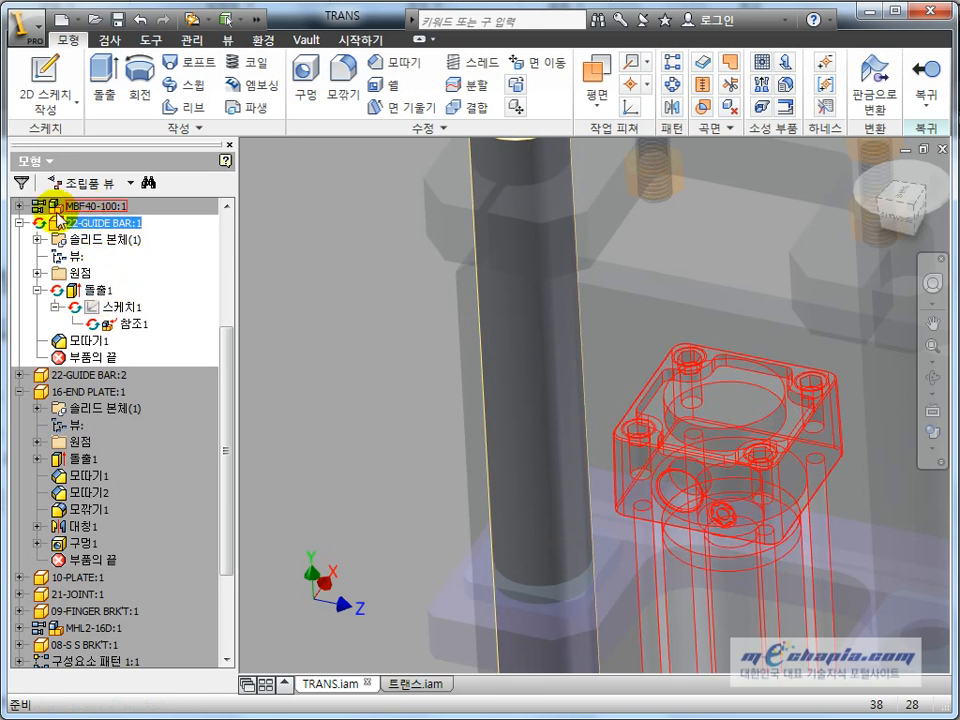
left_click(120, 307)
left_click(97, 291)
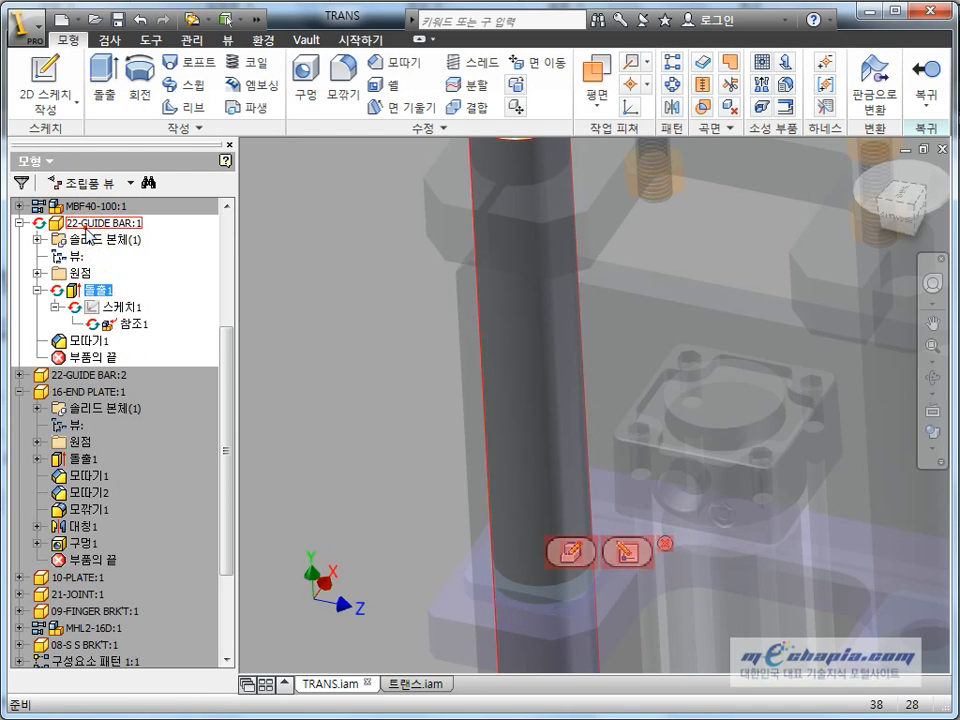
left_click(82, 222)
left_click(120, 307)
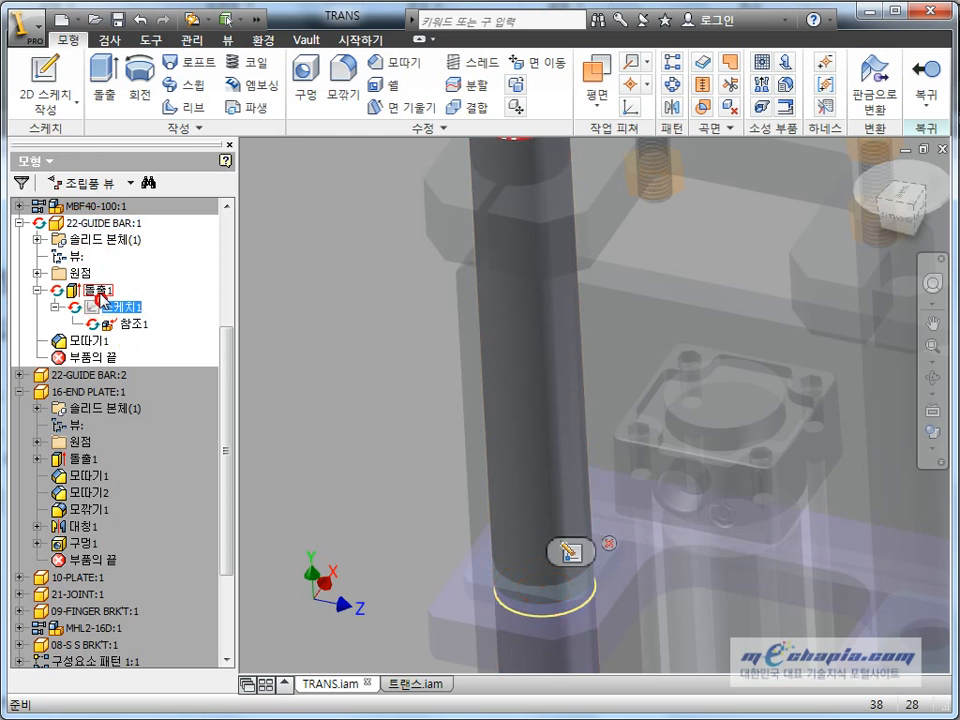
left_click(97, 290)
left_click(84, 223)
left_click(97, 290)
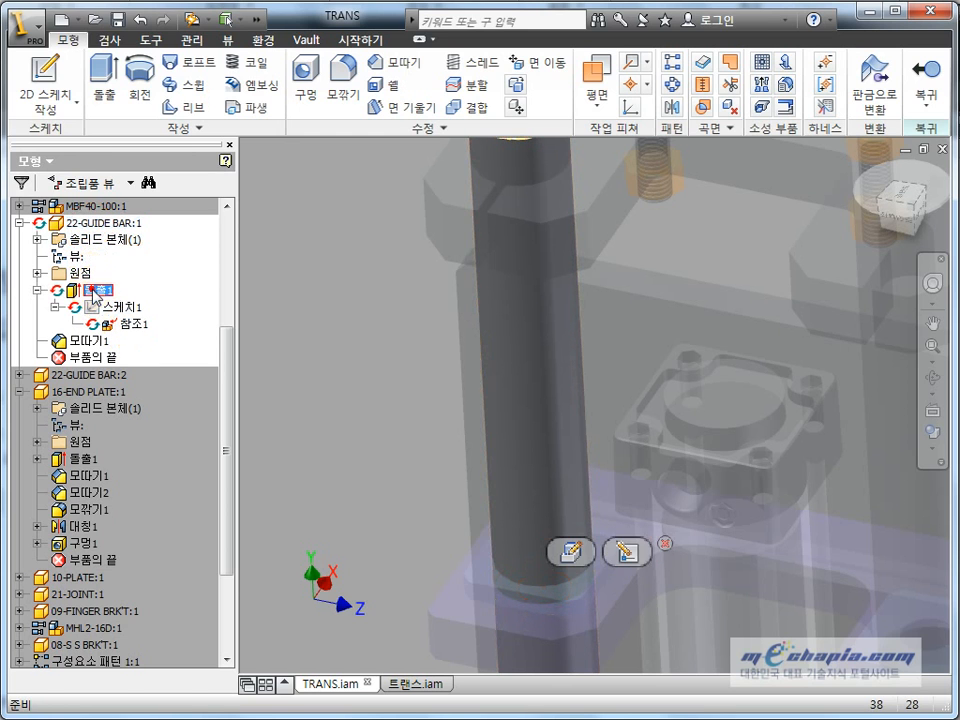
left_click(122, 307)
Step: Reopen the guide bar's sketch and convert the projected hole edge to construction geometry
double_click(121, 306)
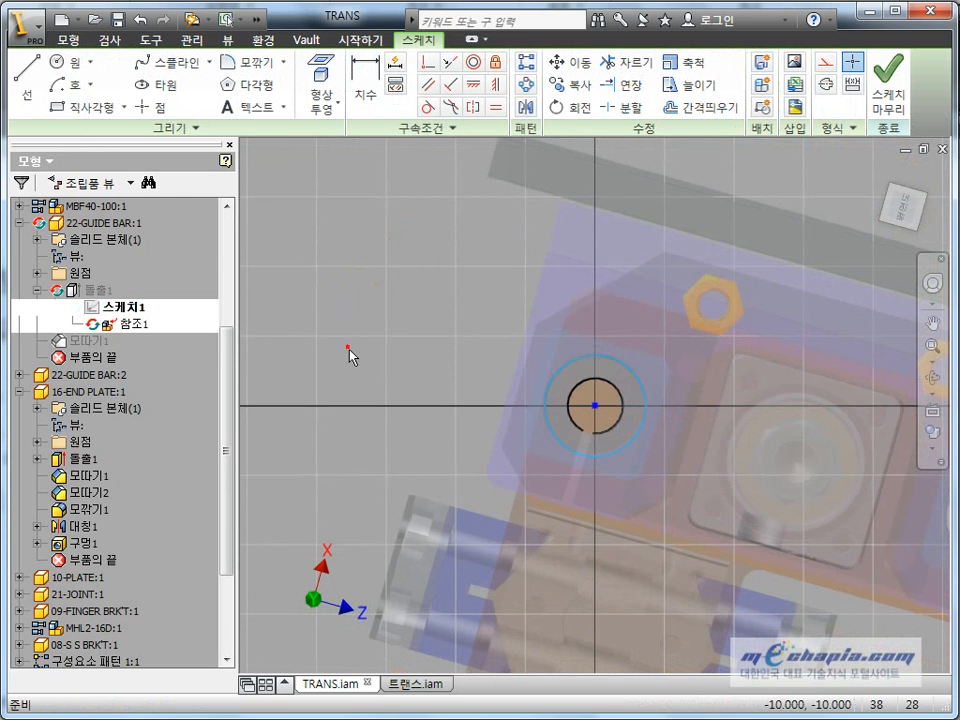
scroll(518, 428, "up", 3)
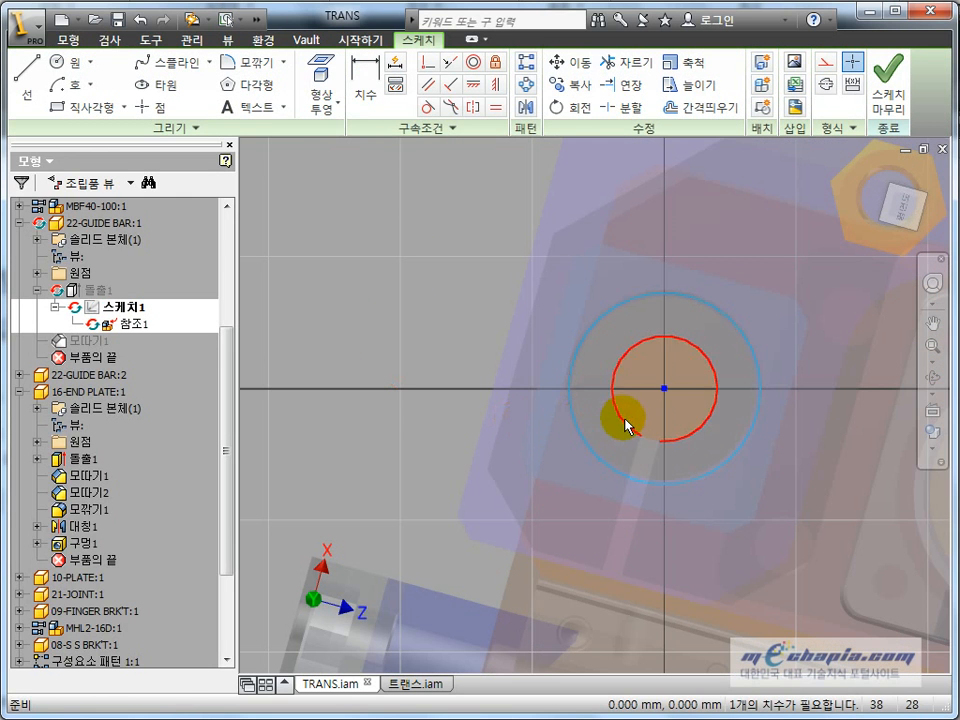
left_click(826, 64)
left_click(375, 306)
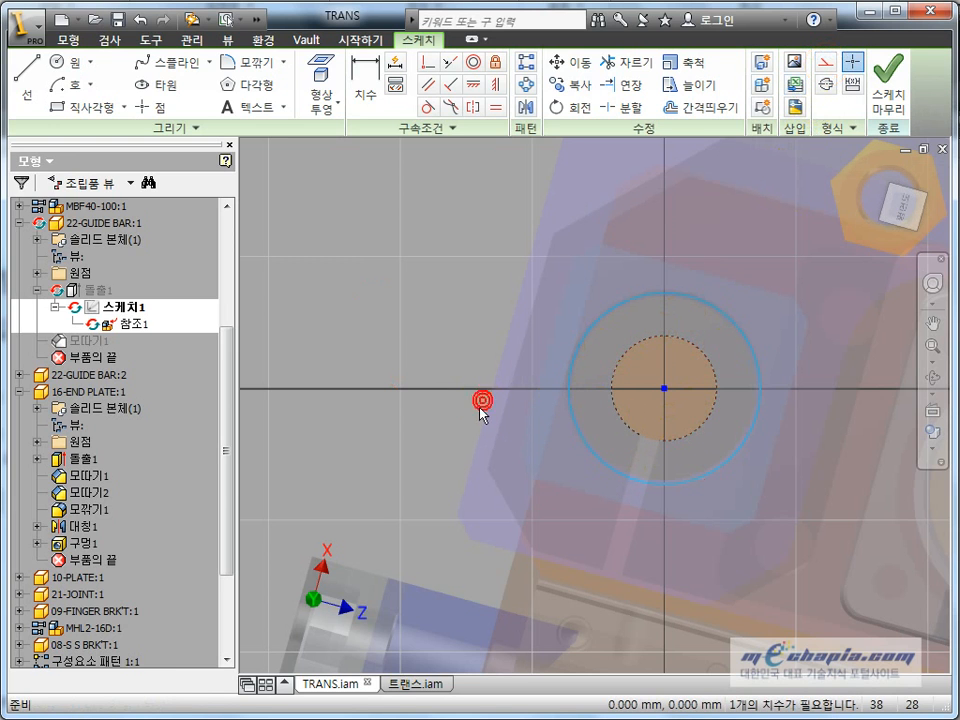
Step: Apply an Equal constraint between the projected hole edge and the guide bar's sketch circle, and finish the sketch
left_click(492, 110)
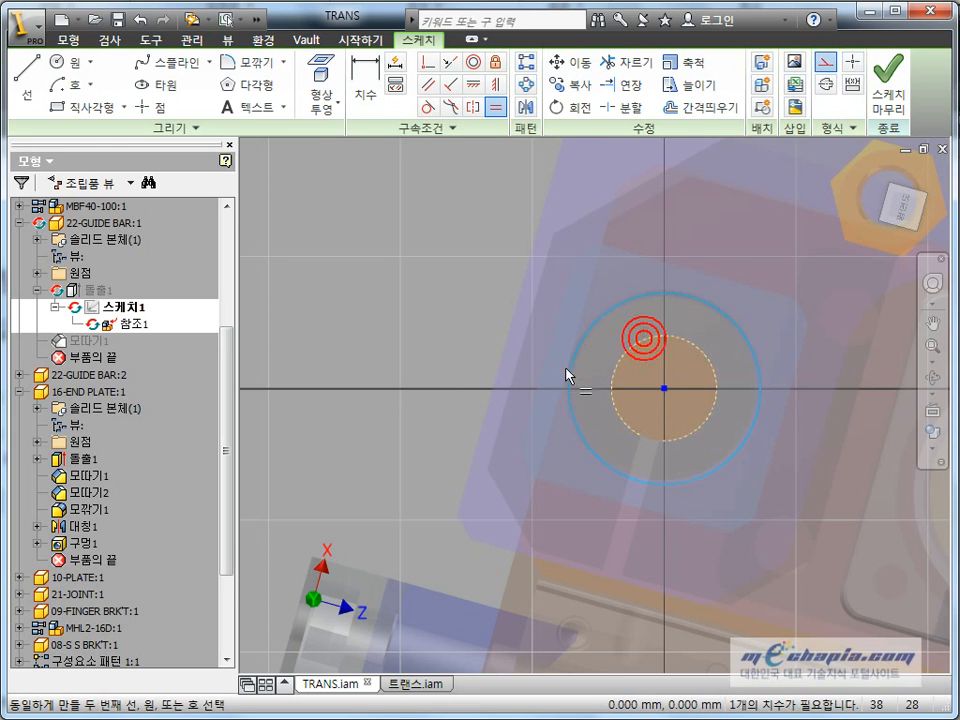
left_click(595, 323)
left_click(597, 325)
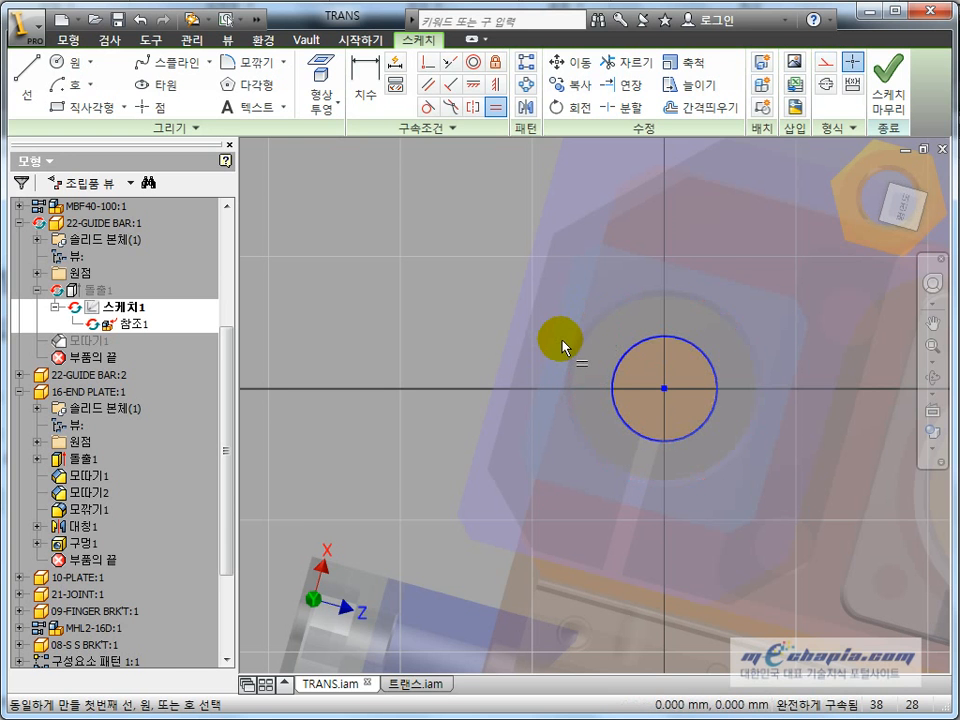
left_click(884, 100)
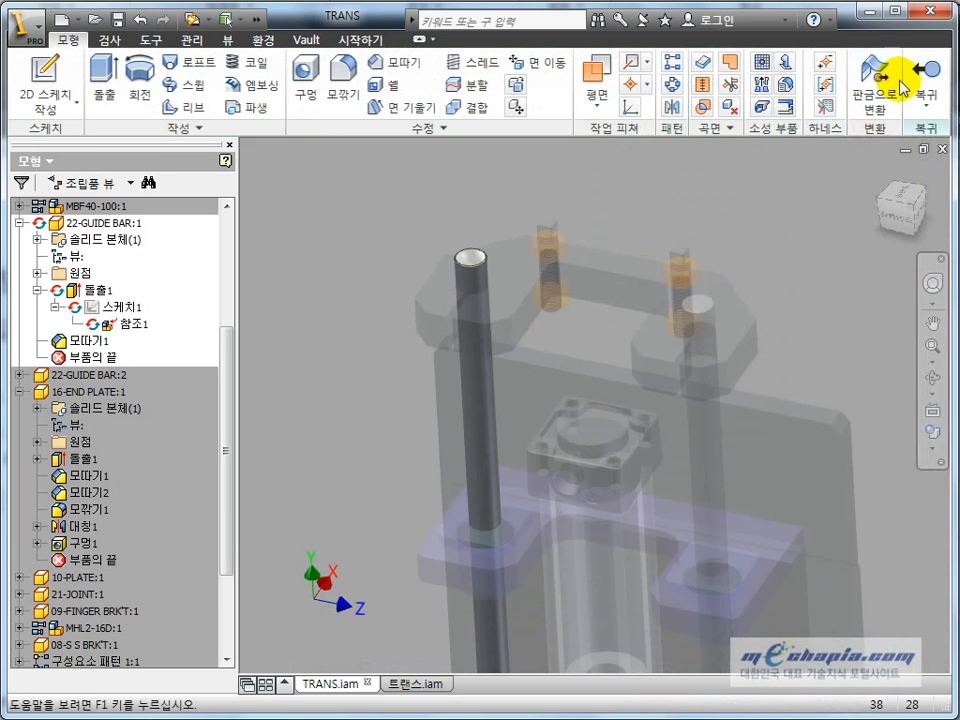
Step: Collapse the guide bar's feature tree and return from part editing to the TRANS assembly
left_click(37, 289)
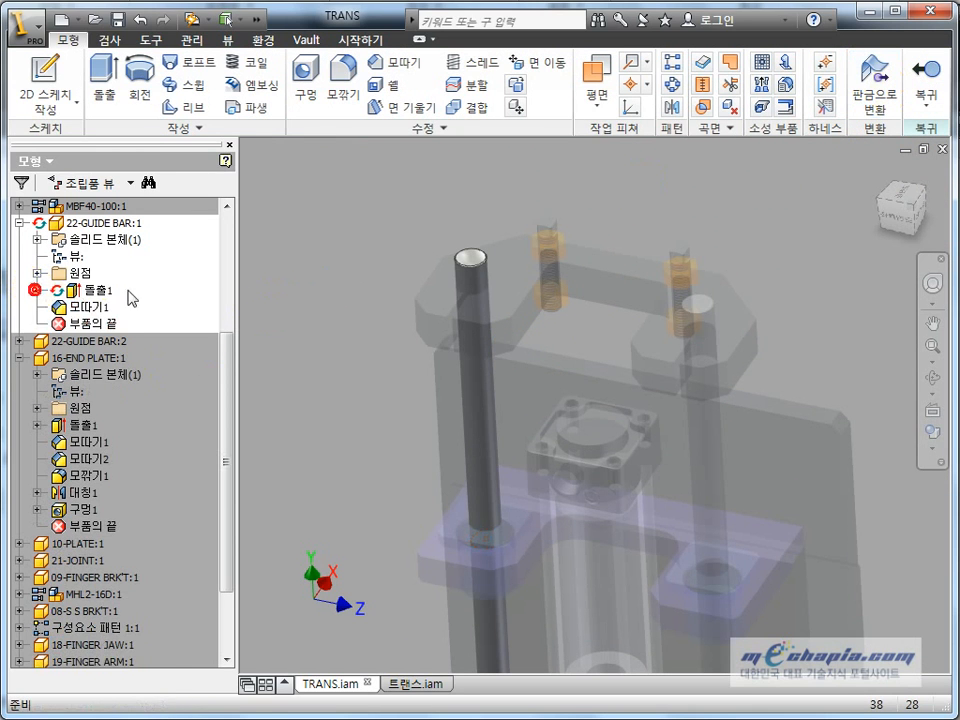
left_click(19, 223)
left_click(82, 224)
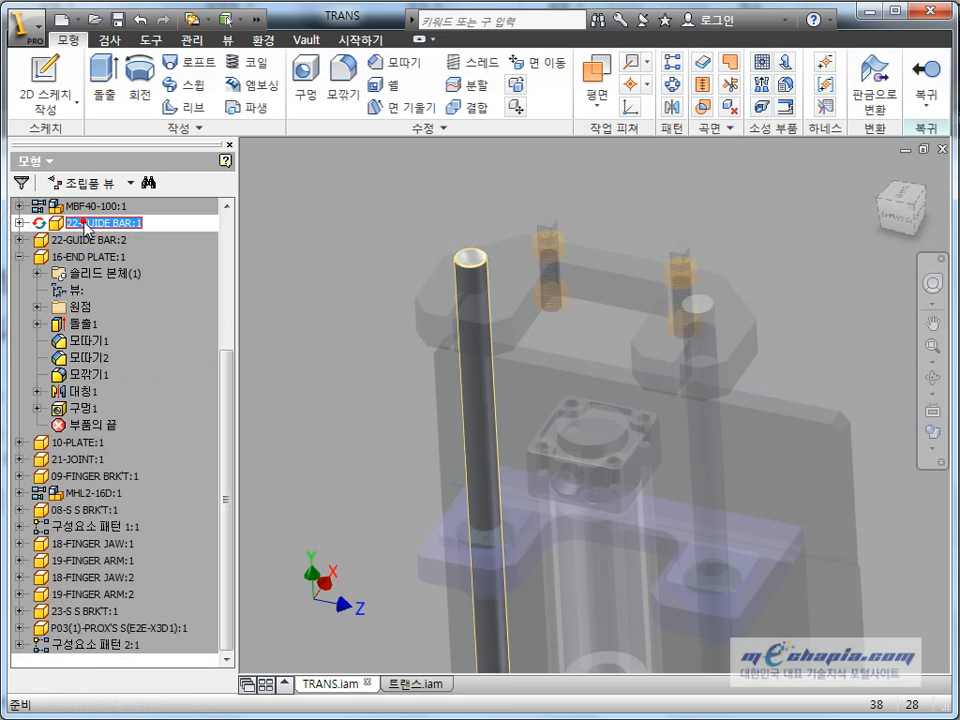
left_click(925, 66)
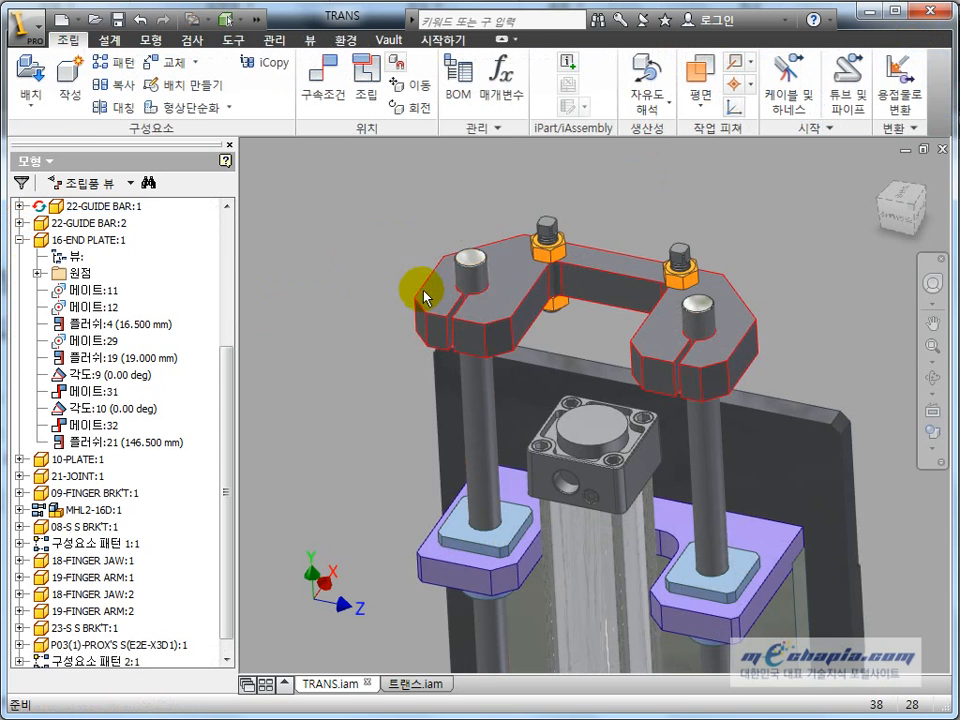
Step: Edit the end plate in place, set the guide bar hole's diameter to 20 mm in its extrusion sketch, and finish the sketch
left_click(467, 297)
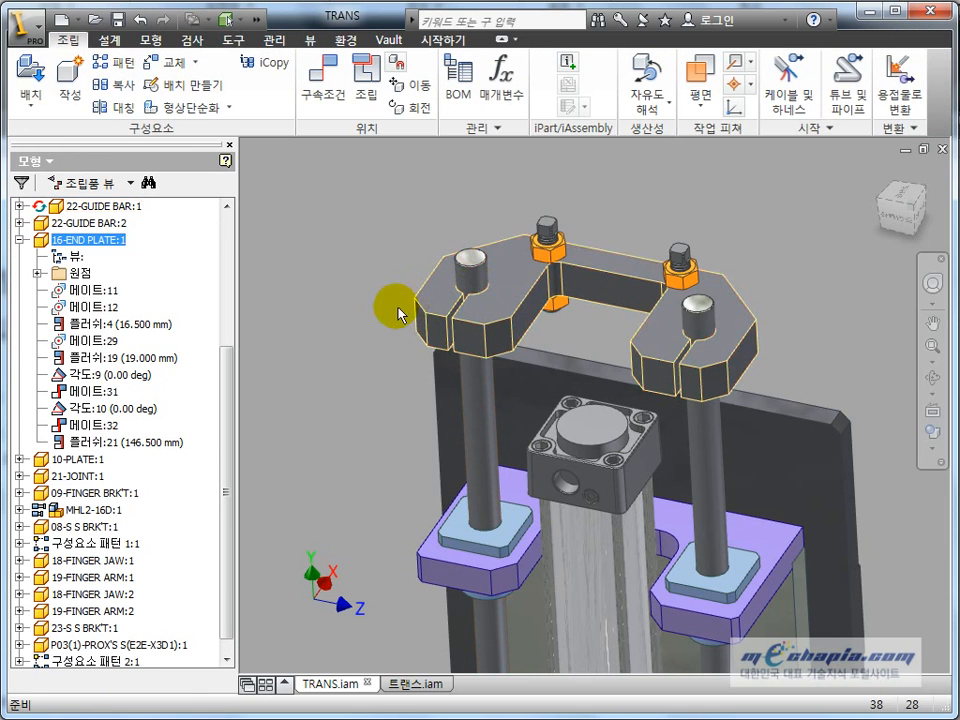
left_click(330, 318)
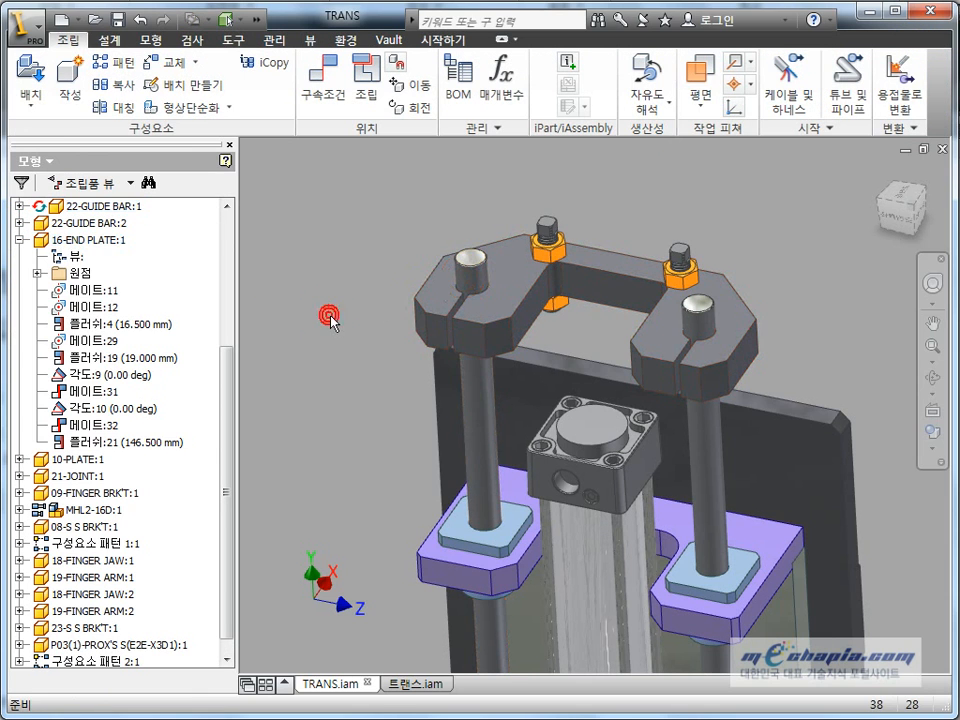
double_click(470, 318)
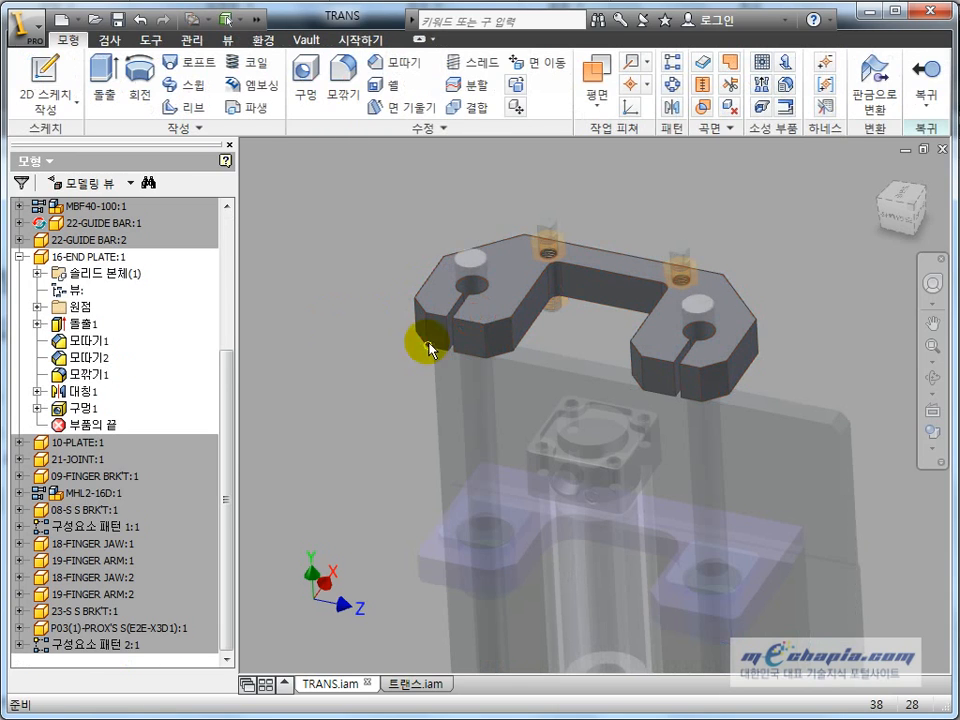
left_click(37, 324)
double_click(100, 356)
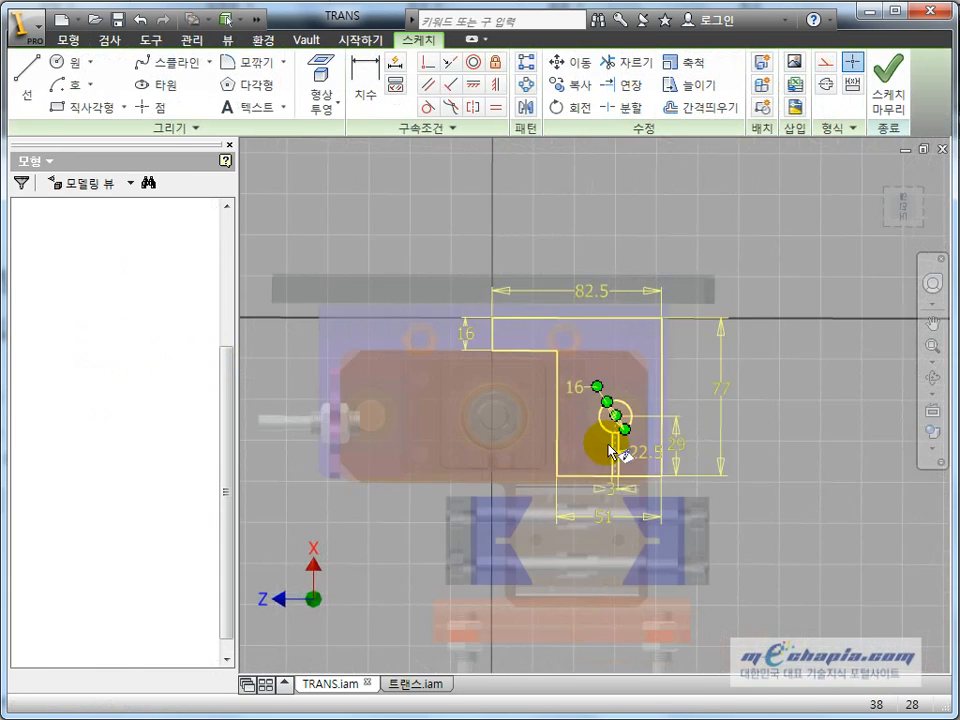
double_click(576, 387)
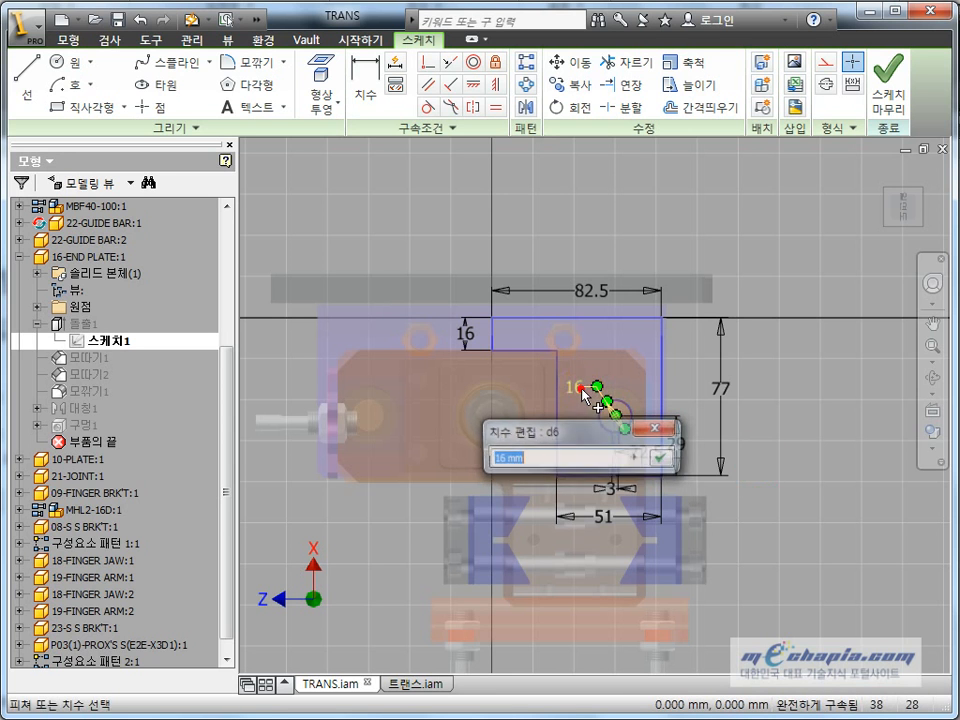
type("20")
key("Return")
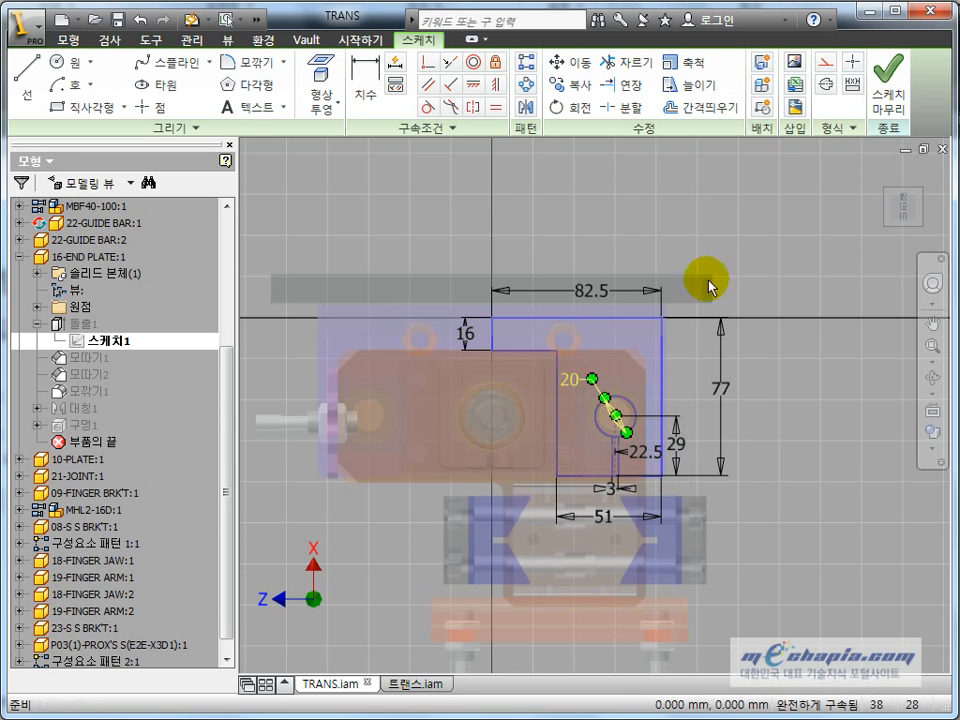
left_click(857, 97)
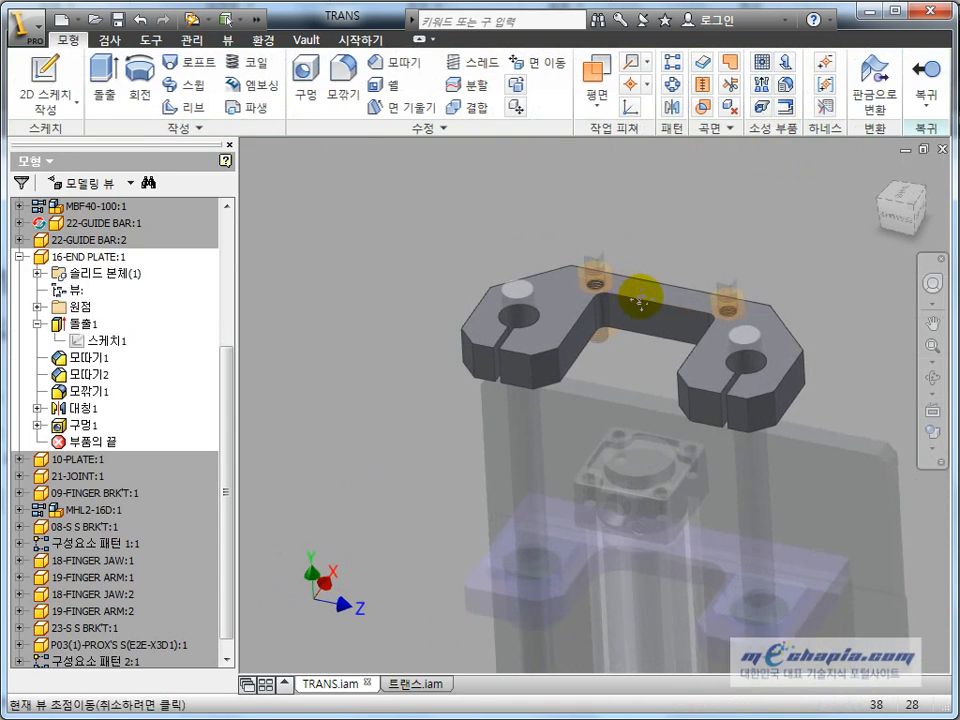
Step: Return to the TRANS assembly to update it and check the guide bar's fit in the end plate's hole
scroll(640, 300, "down", 3)
middle_click_drag(480, 358, 562, 359)
scroll(521, 354, "down", 3)
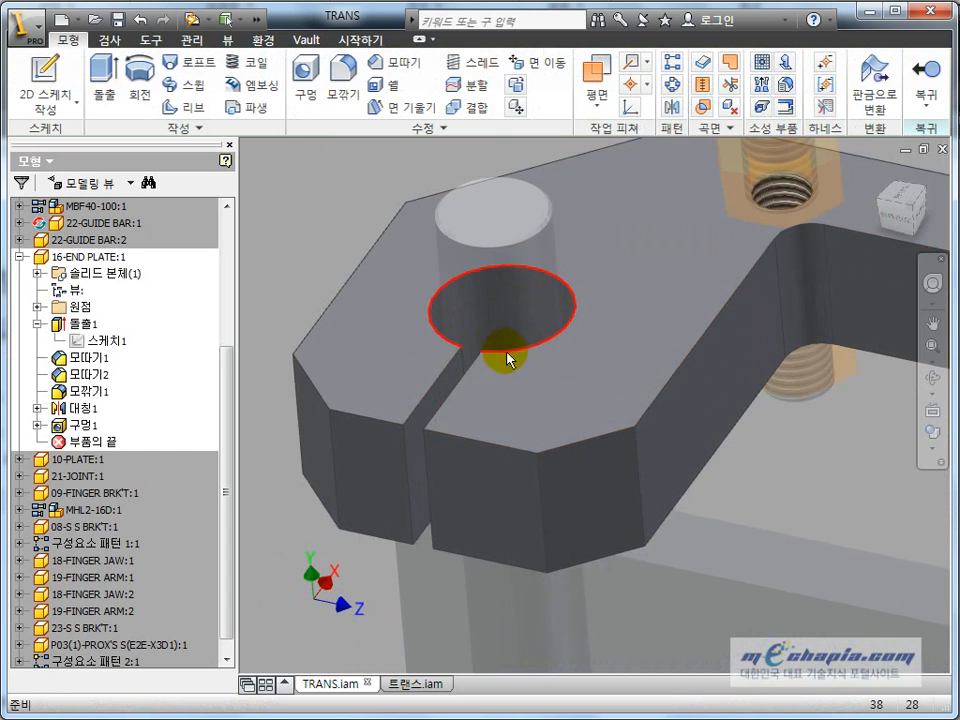
middle_click_drag(688, 204, 600, 268)
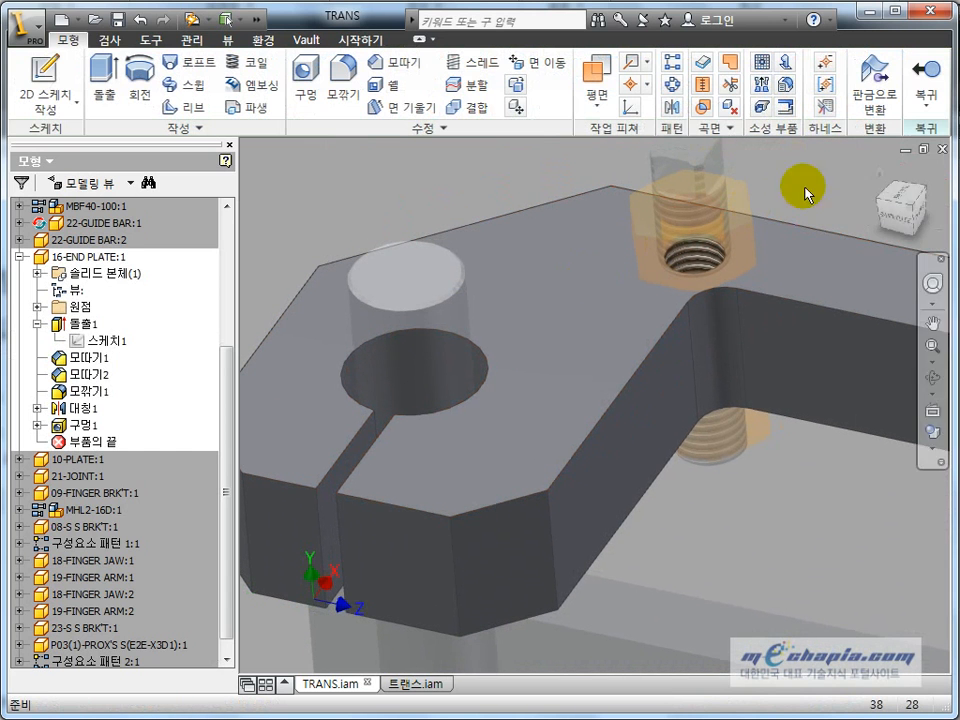
left_click(935, 70)
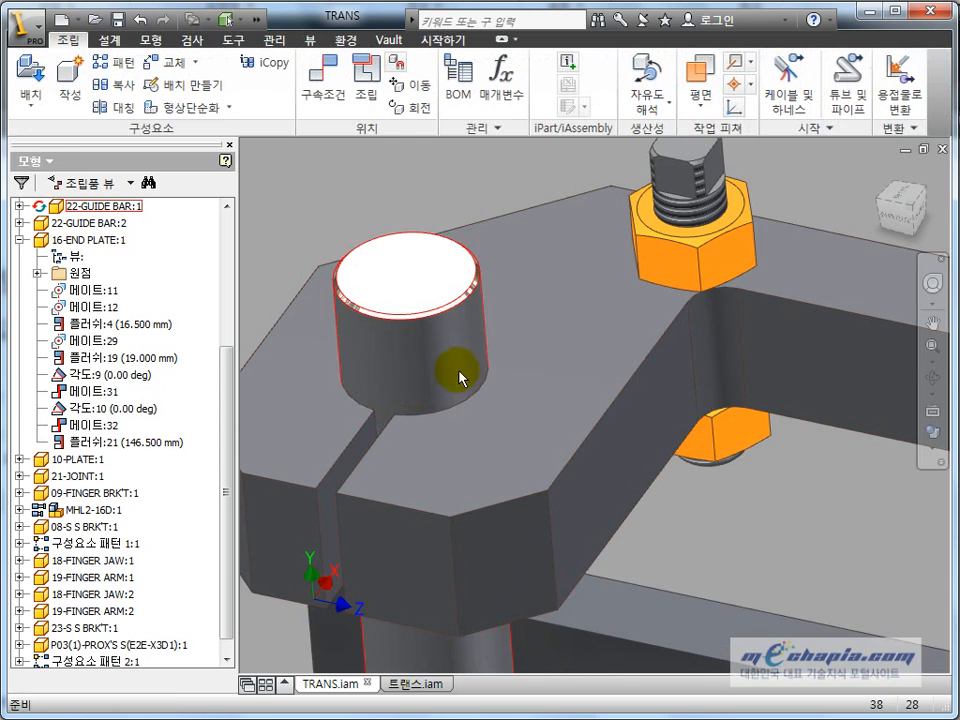
scroll(459, 378, "up", 5)
scroll(480, 345, "down", 3)
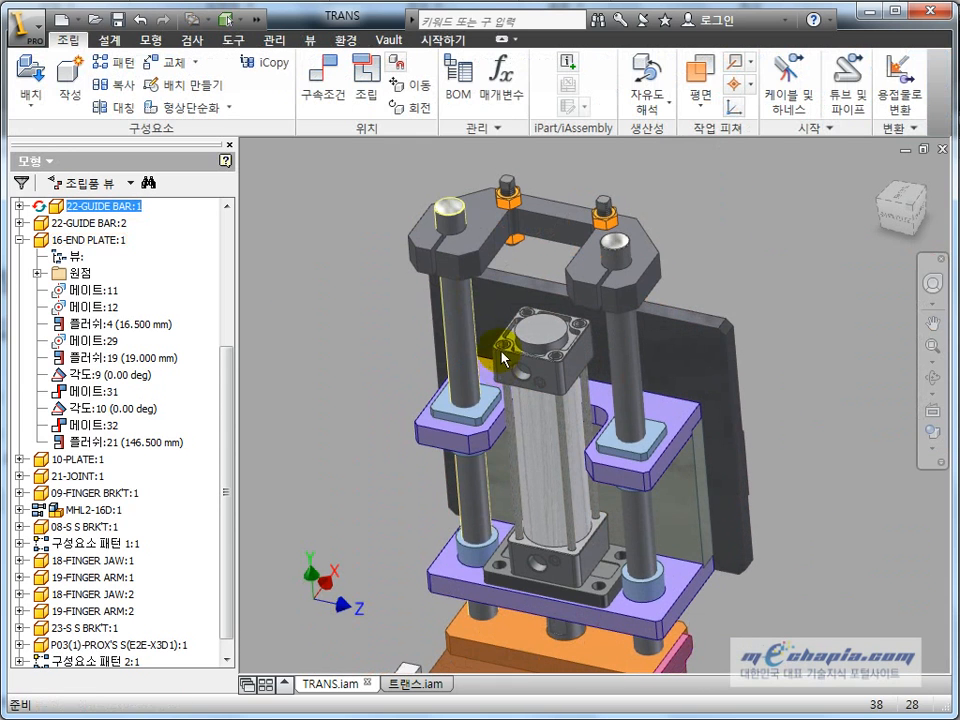
Step: Deselect the guide bar and collapse the end plate's constraint list in the model browser
left_click(455, 315)
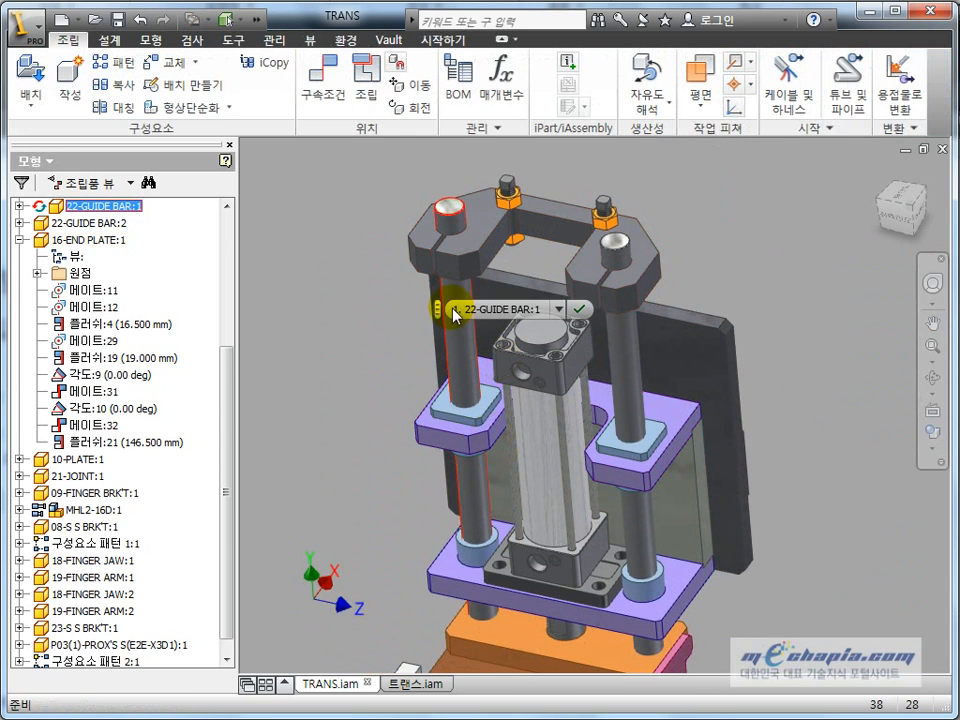
left_click(369, 352)
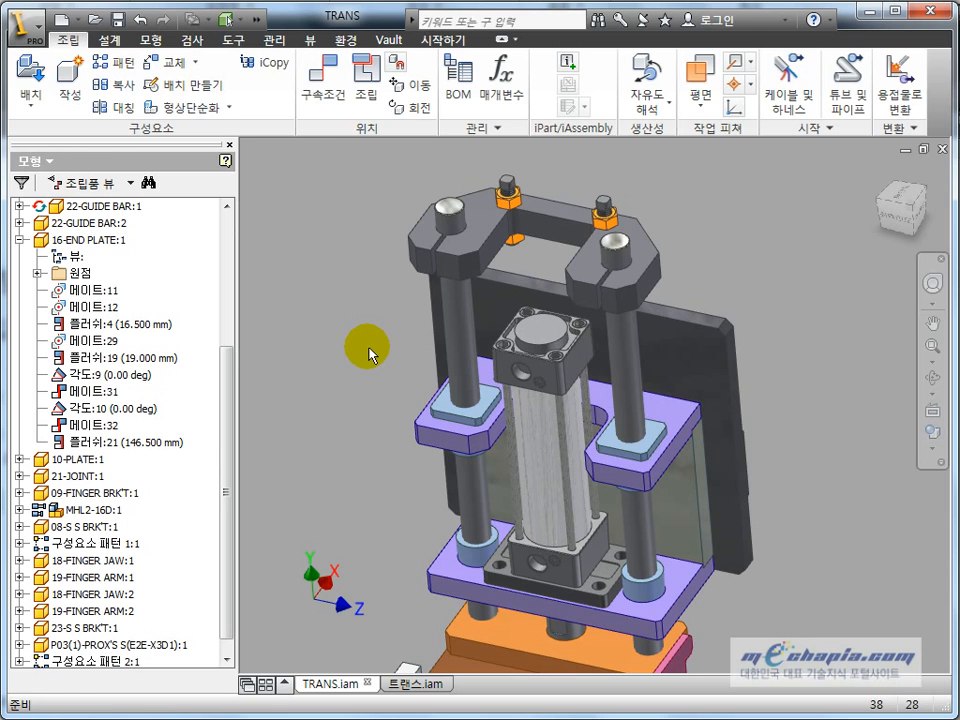
left_click(20, 240)
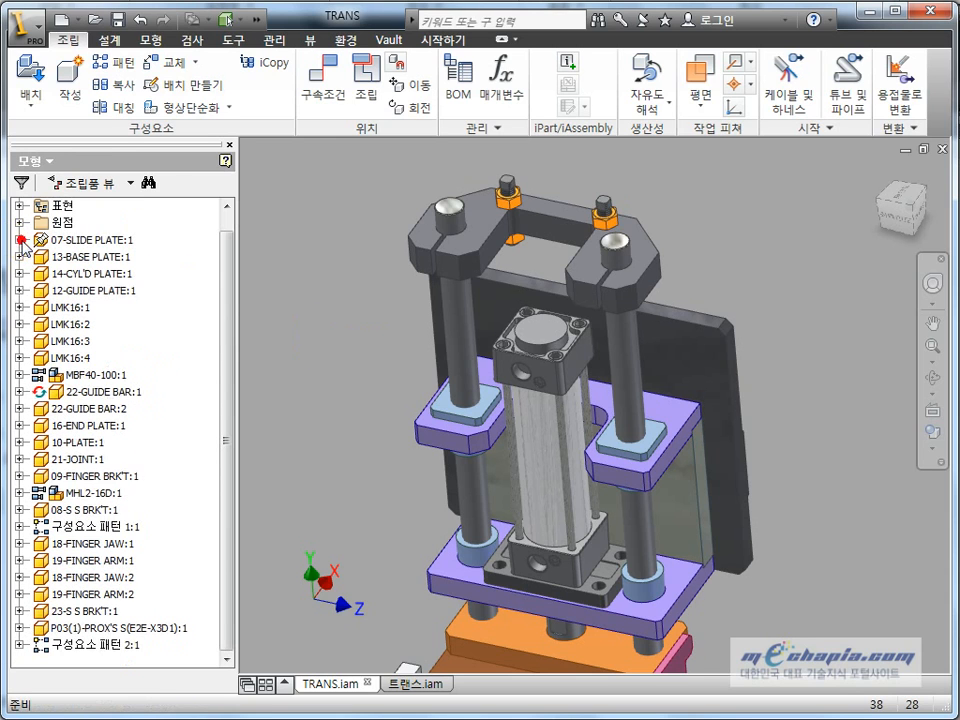
left_click(306, 368)
Step: Examine the whole assembly in the isometric view, from the end plate and guide bars down to the cylinder and lower plates
left_click(912, 213)
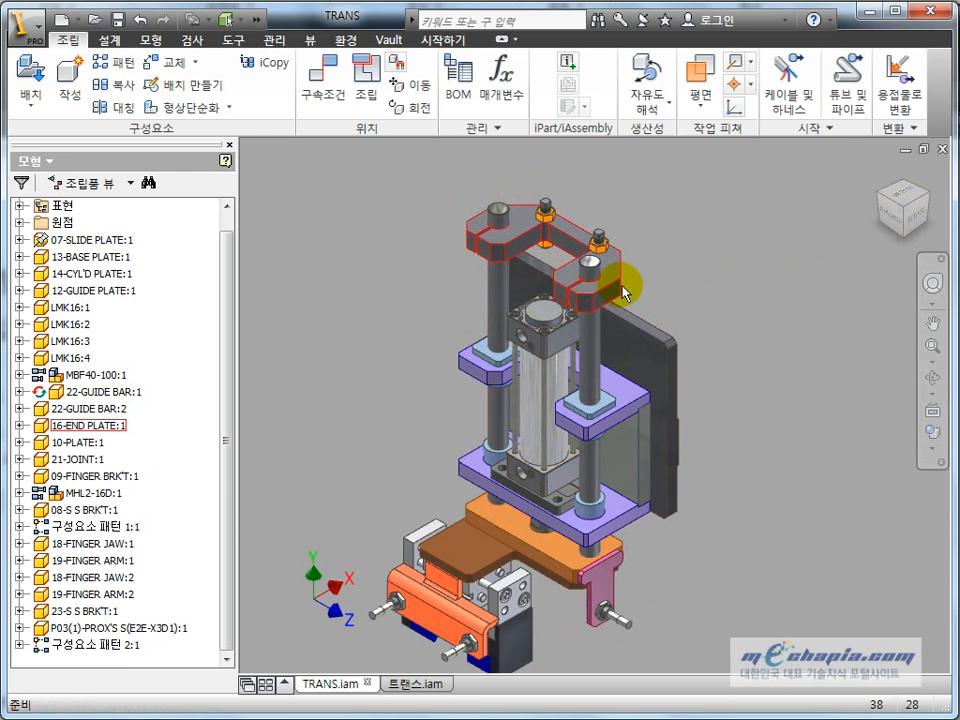
scroll(560, 258, "up", 5)
scroll(654, 364, "down", 5)
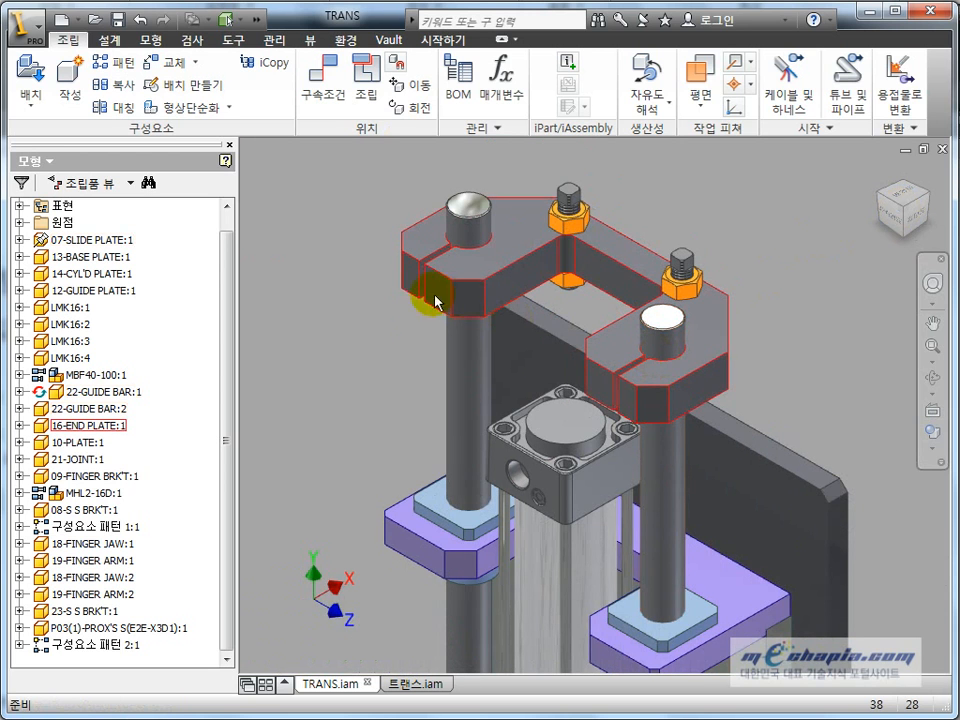
middle_click_drag(401, 379, 428, 317)
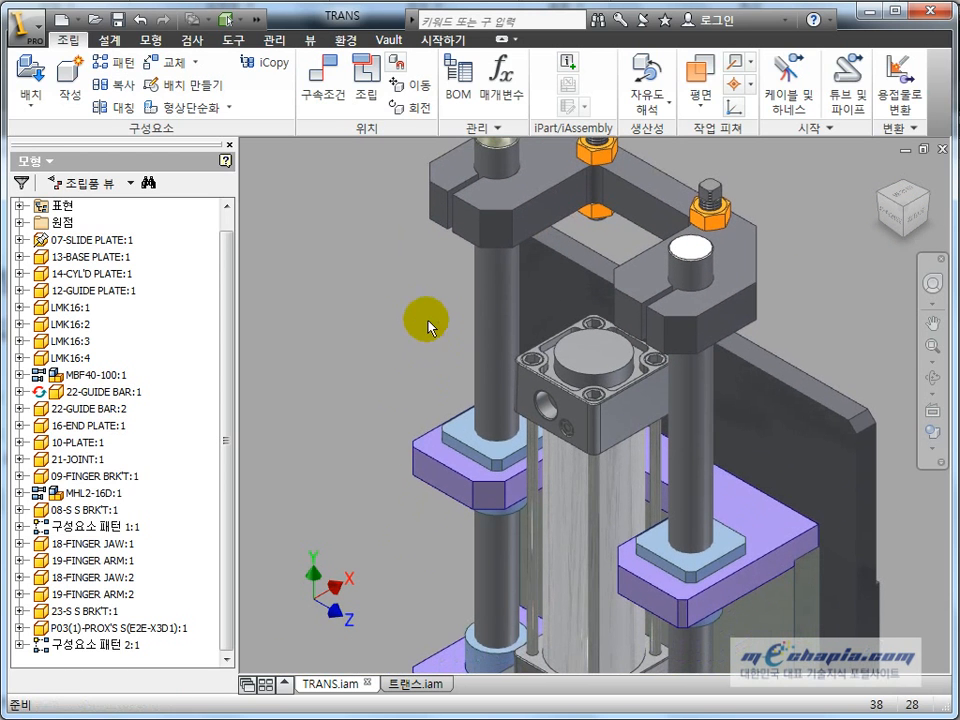
middle_click_drag(348, 420, 350, 328)
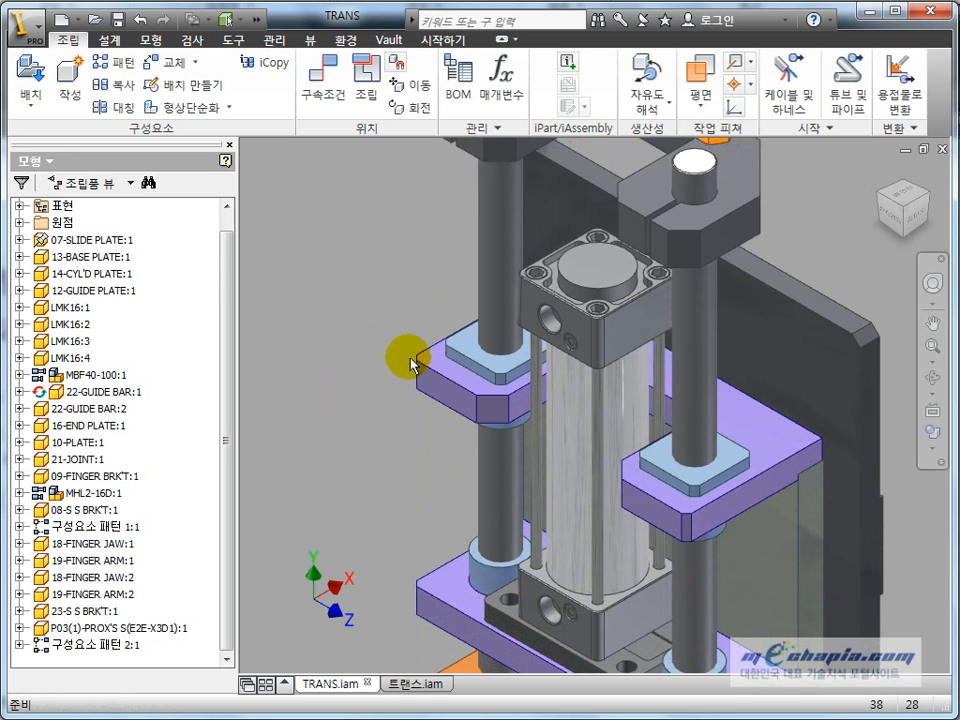
scroll(418, 380, "down", 3)
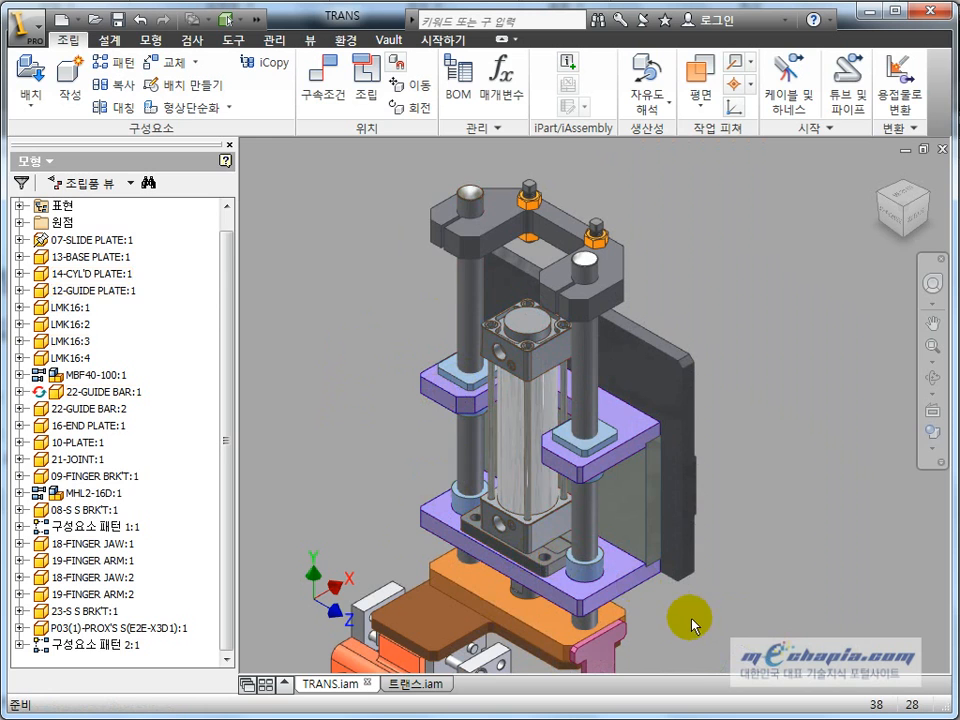
middle_click_drag(686, 617, 730, 570)
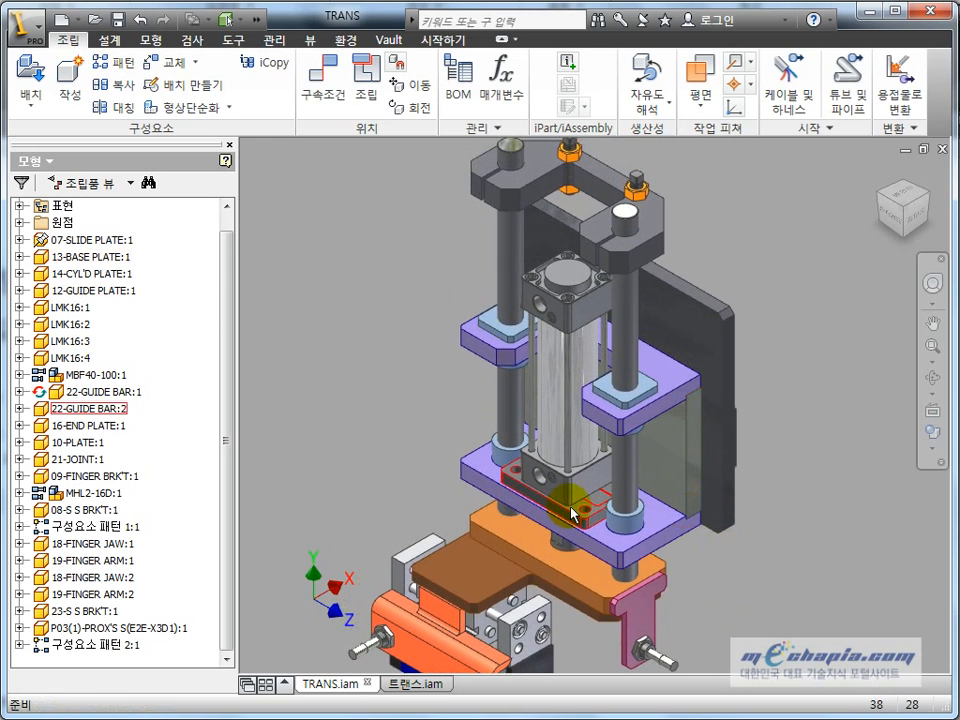
left_click(88, 393)
left_click(369, 401)
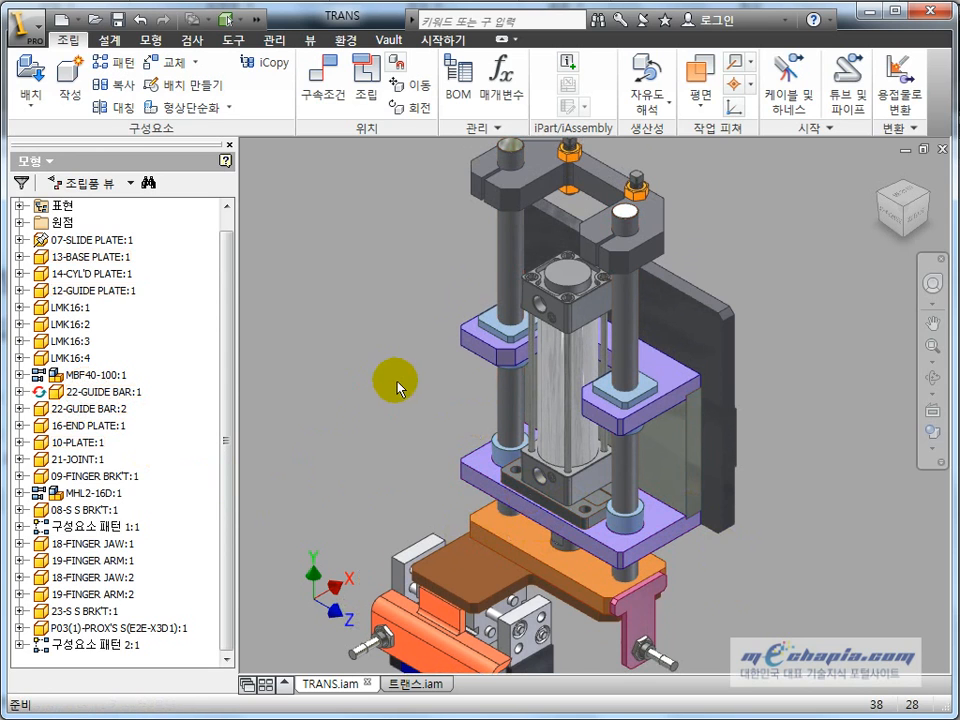
Step: Edit 10-PLATE in place, set the length in its base extrusion sketch to 200 mm, and finish the sketch
double_click(515, 544)
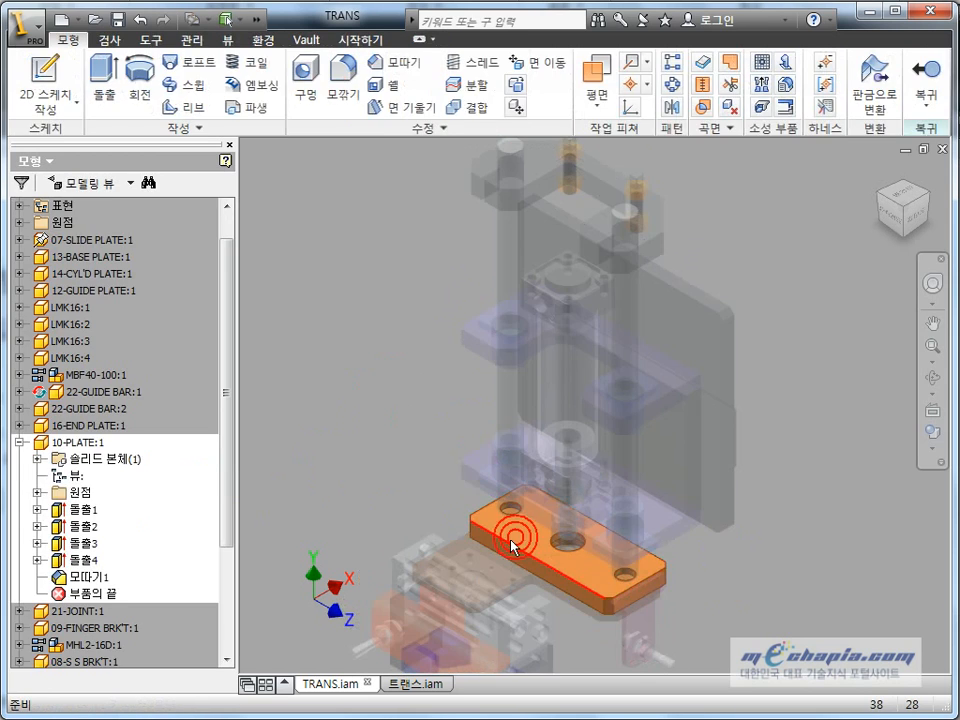
left_click(84, 525)
left_click(37, 526)
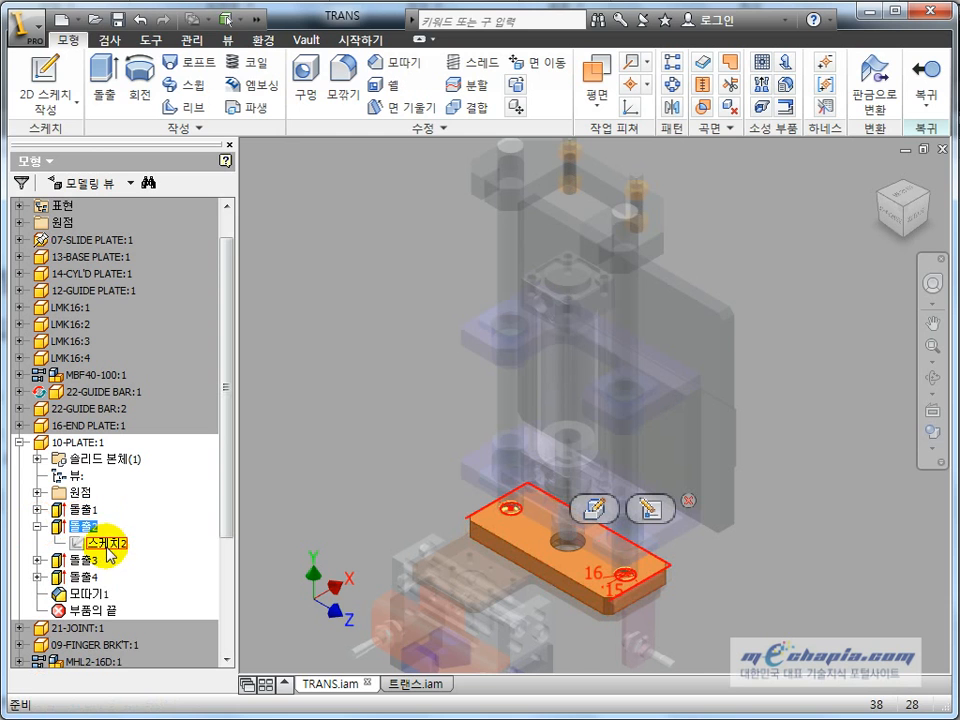
left_click(37, 509)
double_click(100, 526)
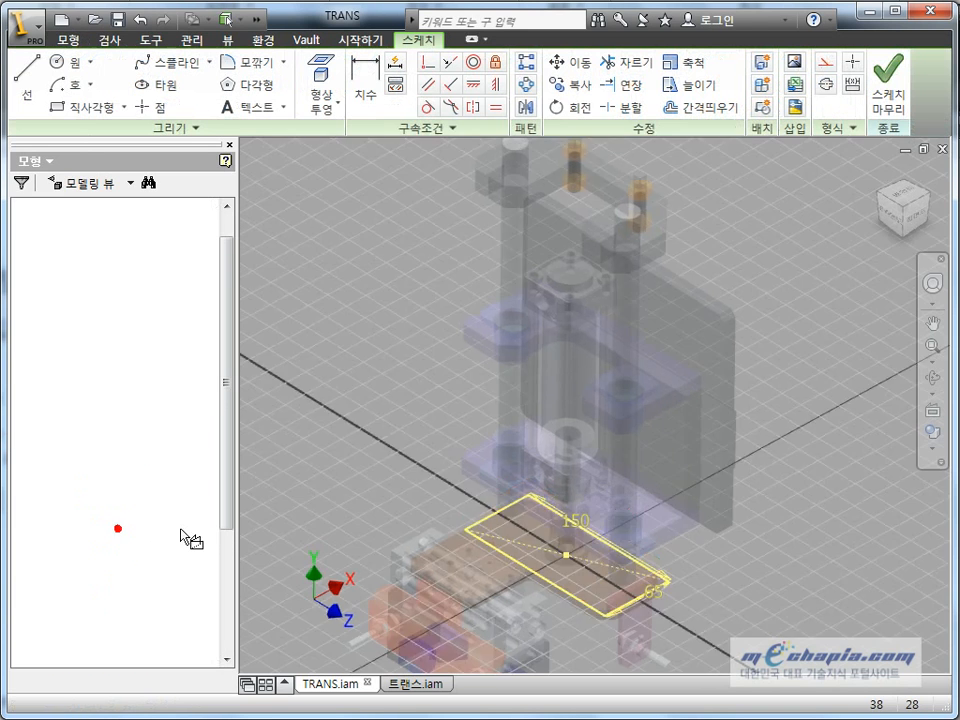
double_click(636, 449)
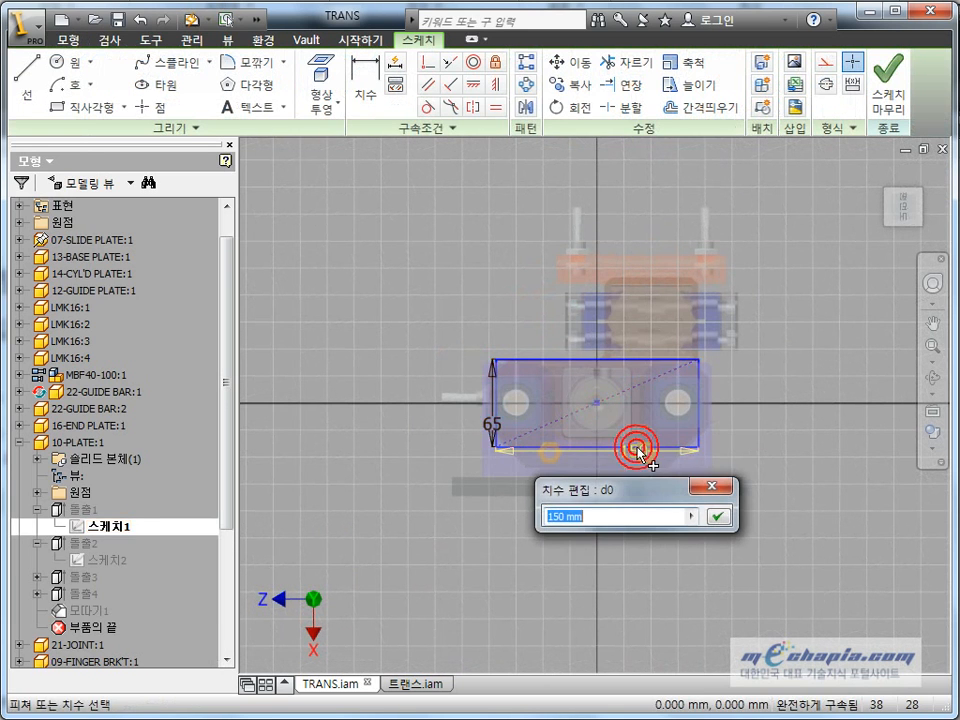
type("200")
key("Return")
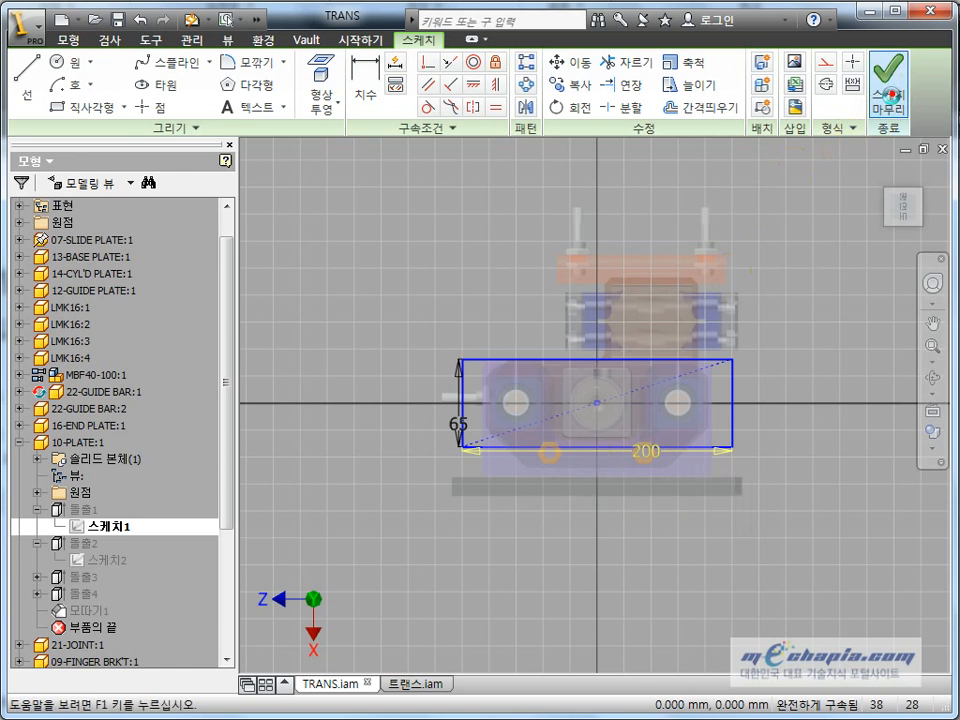
left_click(888, 96)
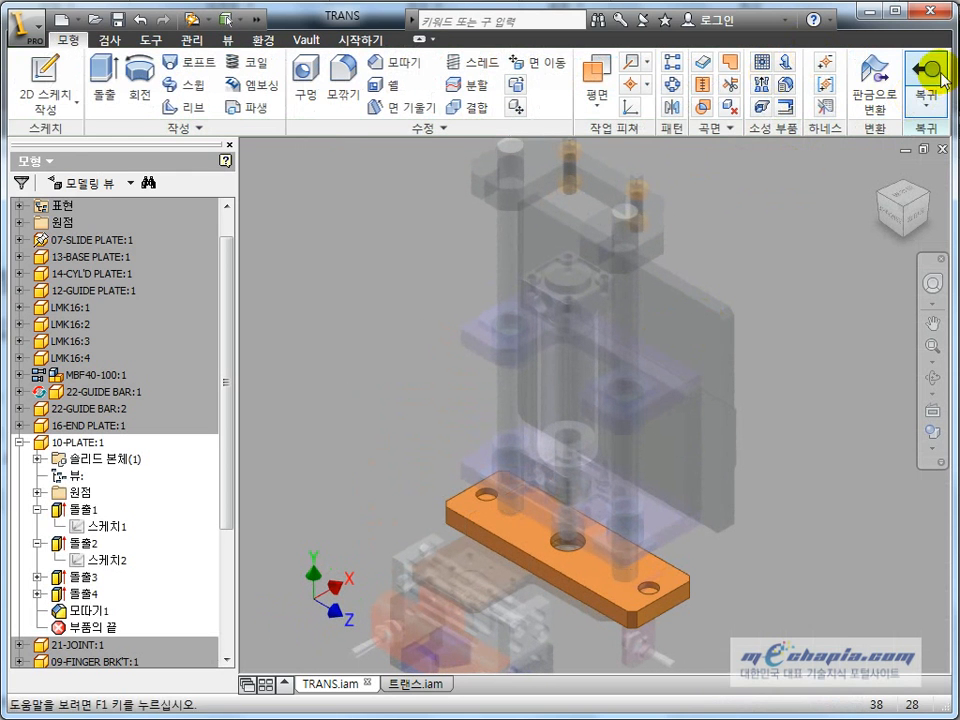
Step: Return from the plate to the TRANS assembly and accept the constraint errors raised by the update
left_click(928, 71)
left_click(927, 78)
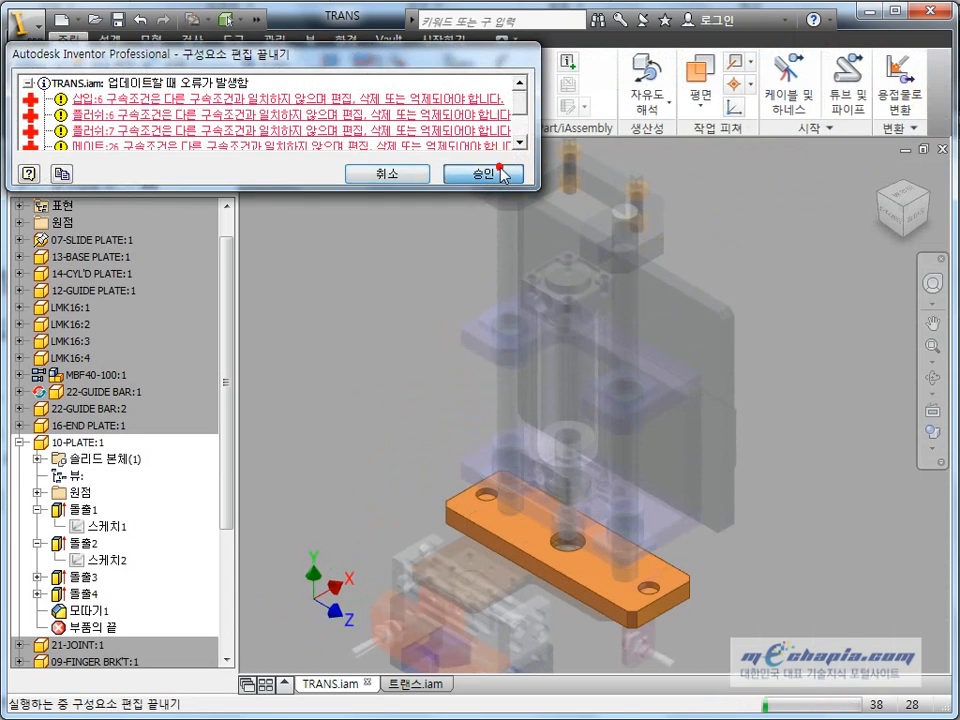
left_click(500, 171)
Step: Inspect the plate's fit and its conflicting constraints in the assembly, and undo the plate's length change
middle_click_drag(381, 289, 455, 355, "shift")
mouse_move(594, 532)
middle_mouse_down("shift")
mouse_move(626, 516)
mouse_move(596, 518)
middle_mouse_up("shift")
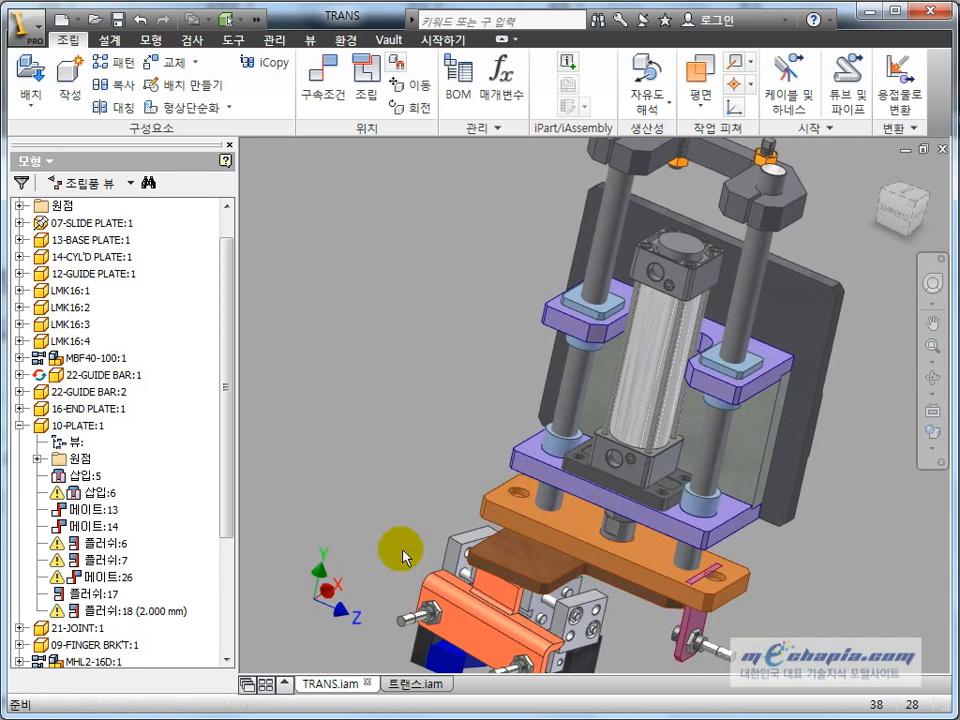
left_click(100, 493)
right_click_drag(403, 440, 373, 392)
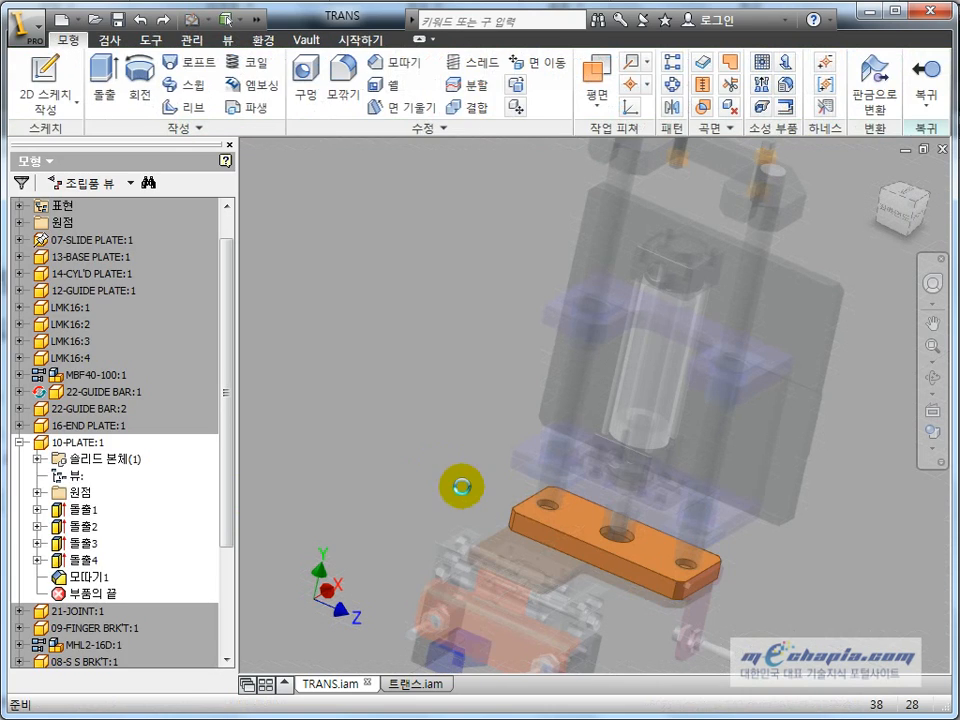
Step: Isolate 10-PLATE and 09-FINGER BRK'T so that only these two parts are shown
middle_click_drag(540, 568, 549, 452)
scroll(549, 452, "up", 3)
right_click_drag(664, 461, 675, 435)
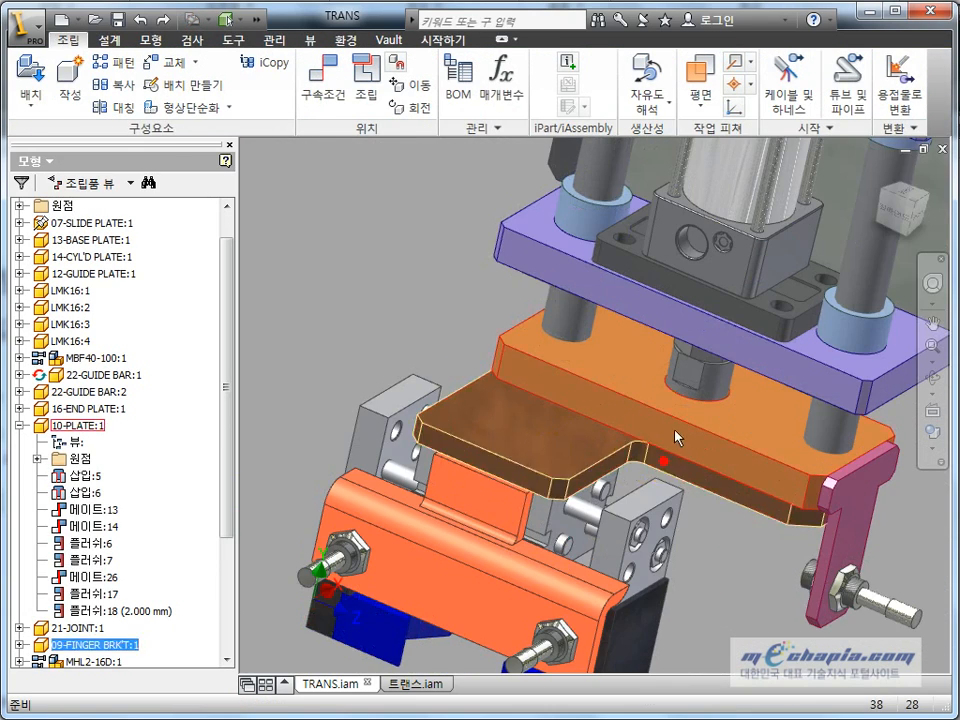
right_click(675, 437)
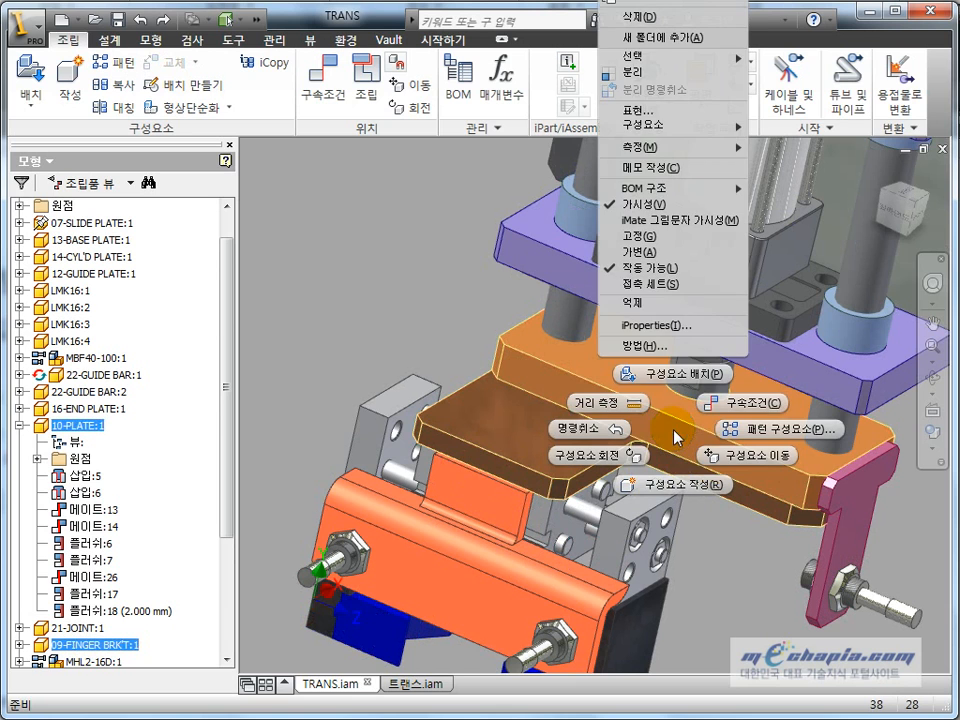
left_click(655, 75)
left_click(561, 297)
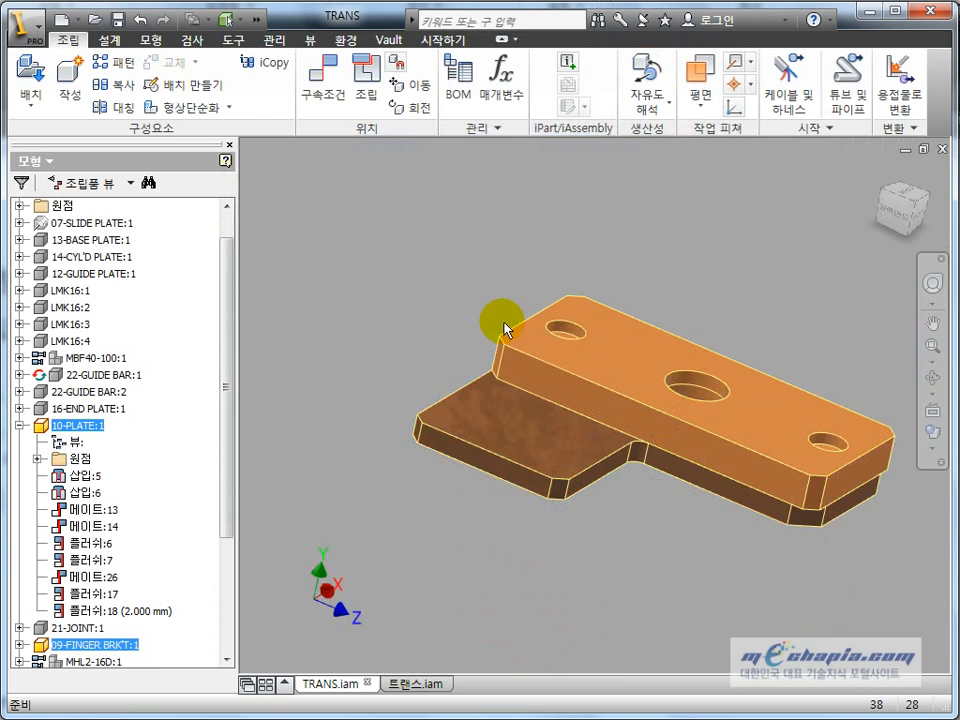
Step: Inspect both isolated plates from below and open the finger bracket's base extrusion sketch for in-place editing
middle_click_drag(440, 340, 663, 298, "shift")
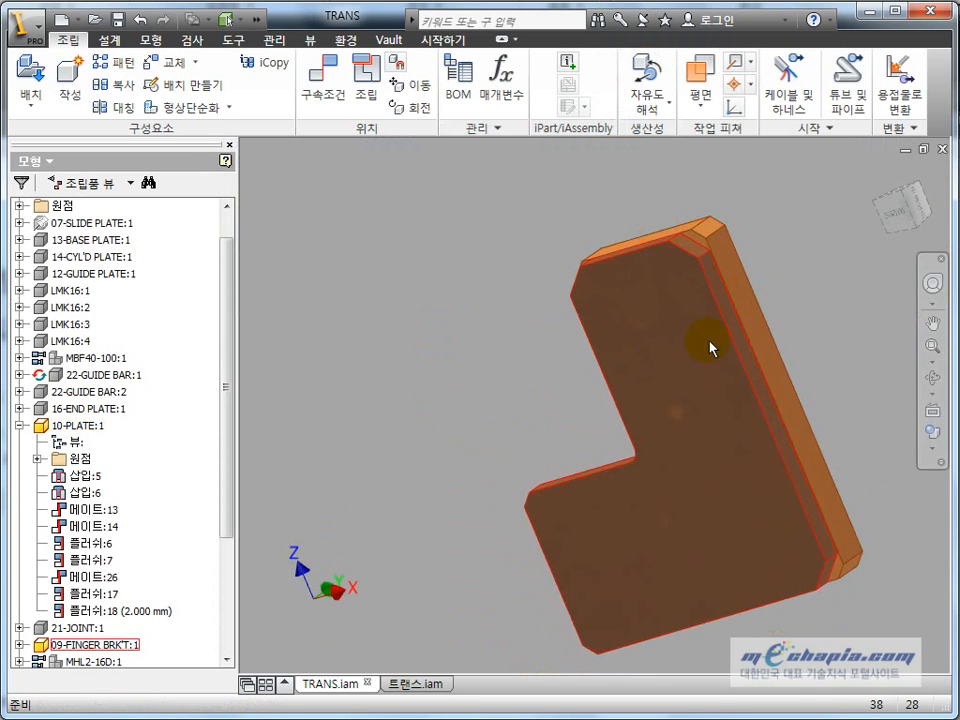
middle_click_drag(709, 347, 846, 404, "shift")
middle_click_drag(708, 483, 734, 520, "shift")
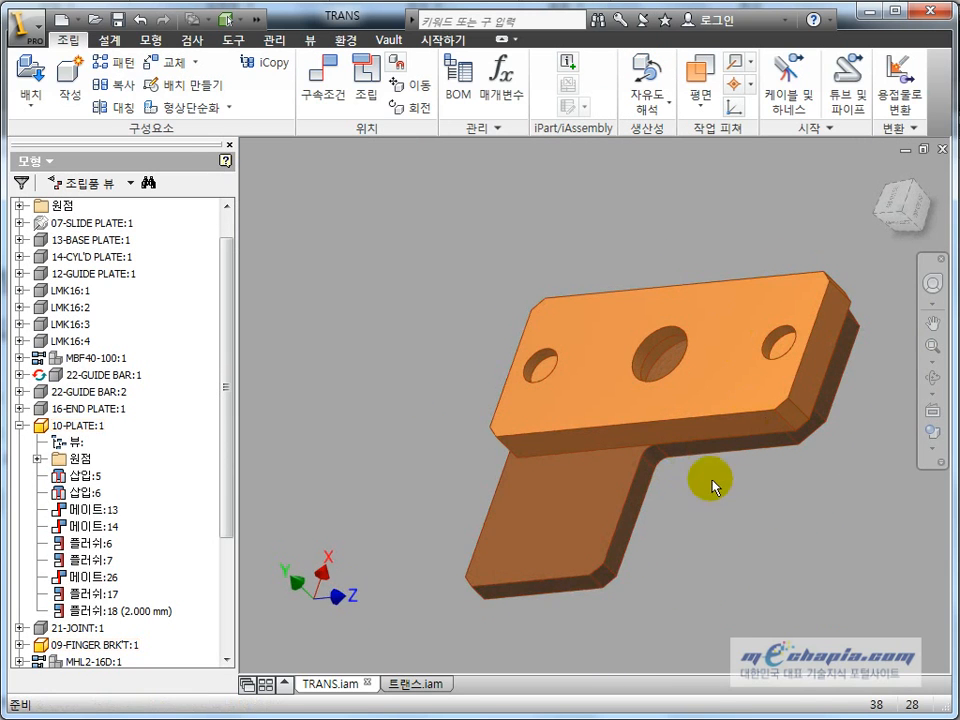
double_click(584, 548)
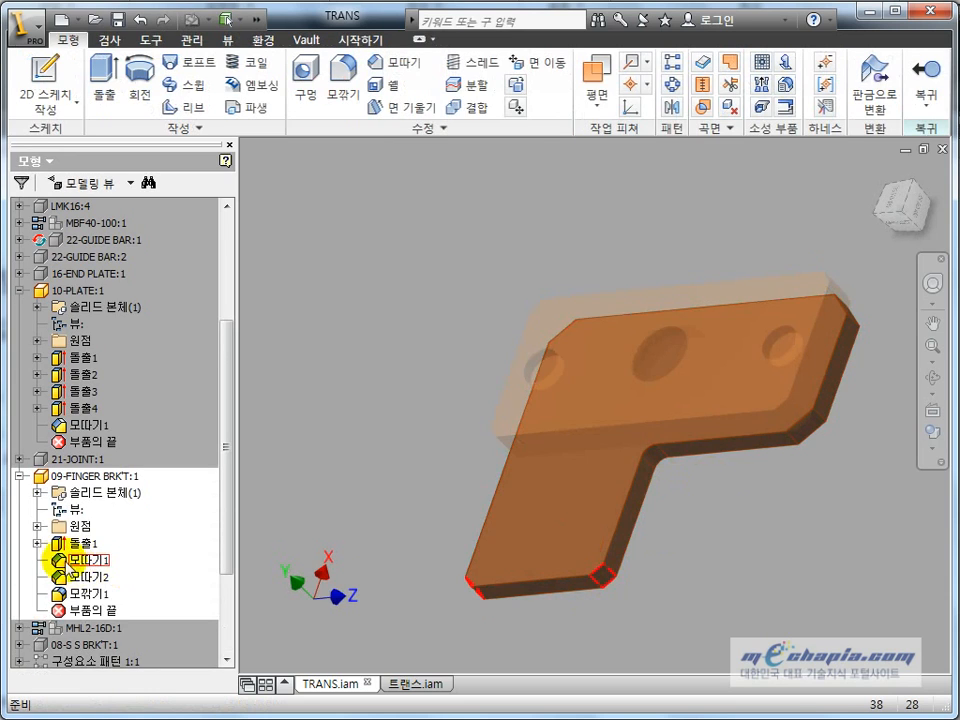
left_click(40, 543)
double_click(118, 566)
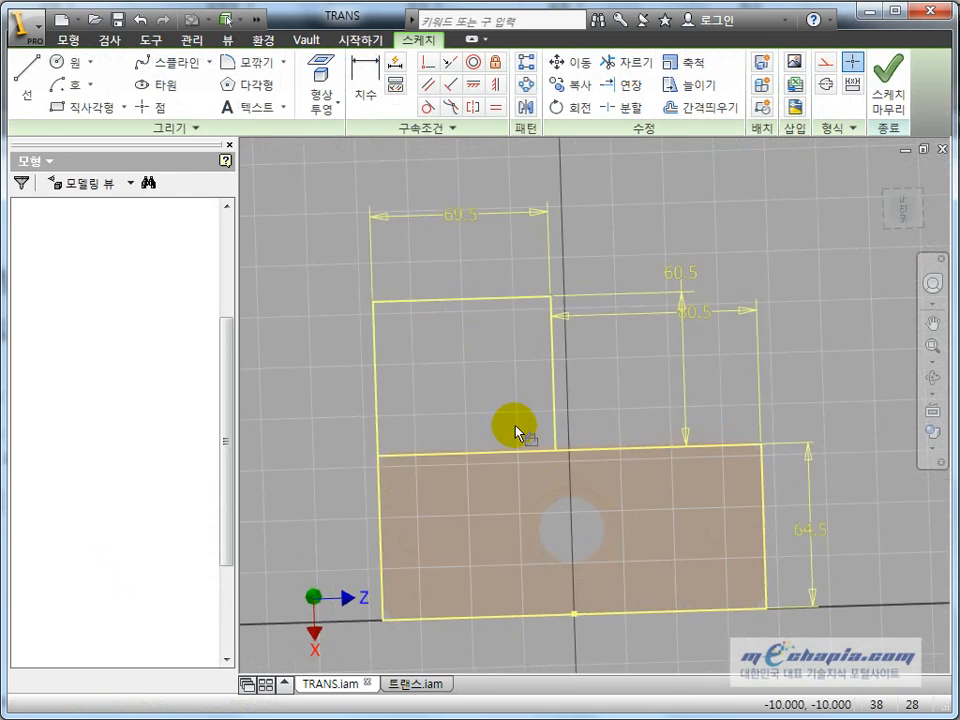
middle_click_drag(280, 462, 345, 436)
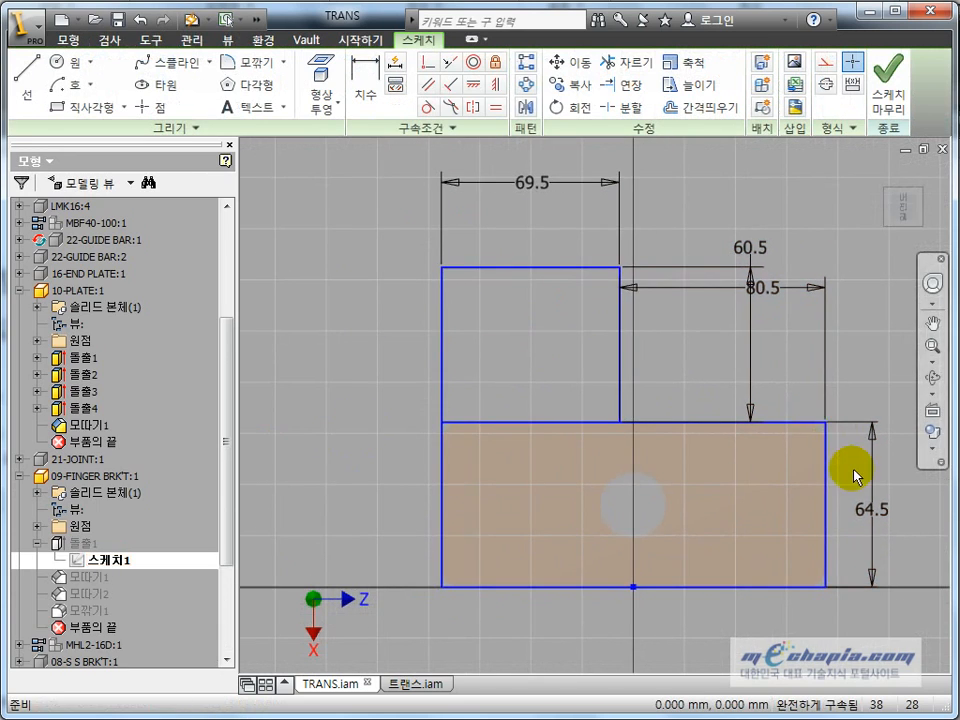
Step: Delete the bracket sketch's 64.5 and 80.5 mm dimensions and pull its freed corner inside the plate's outline
left_click(874, 506)
middle_click_drag(873, 505, 757, 445)
key("Delete")
left_click_drag(753, 402, 613, 355)
left_click(687, 384)
left_click(680, 358)
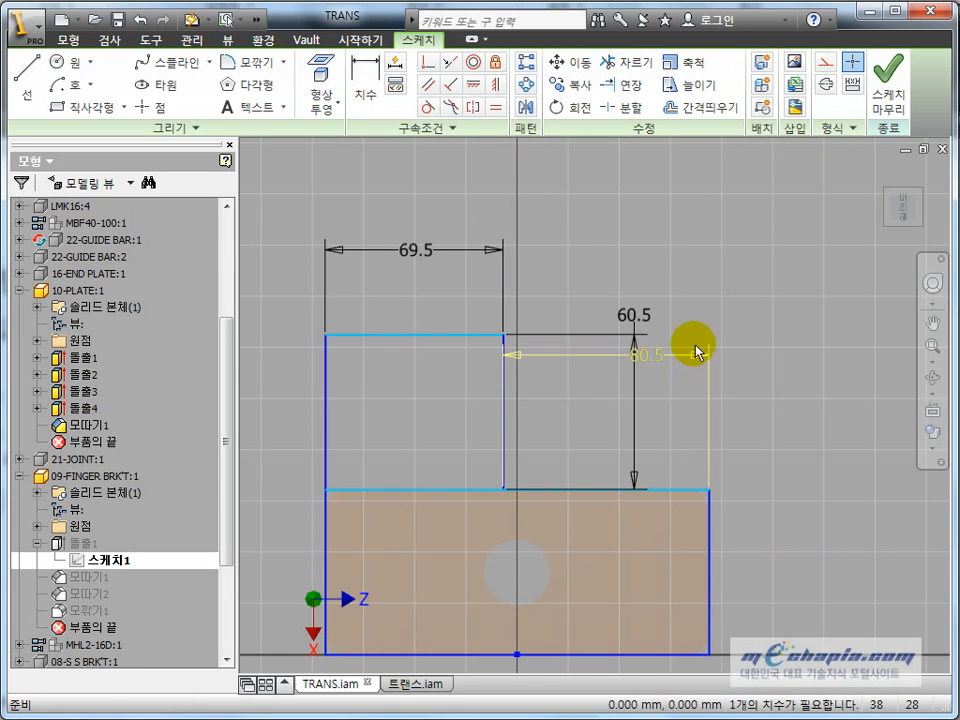
key("Delete")
middle_click_drag(737, 553, 758, 420)
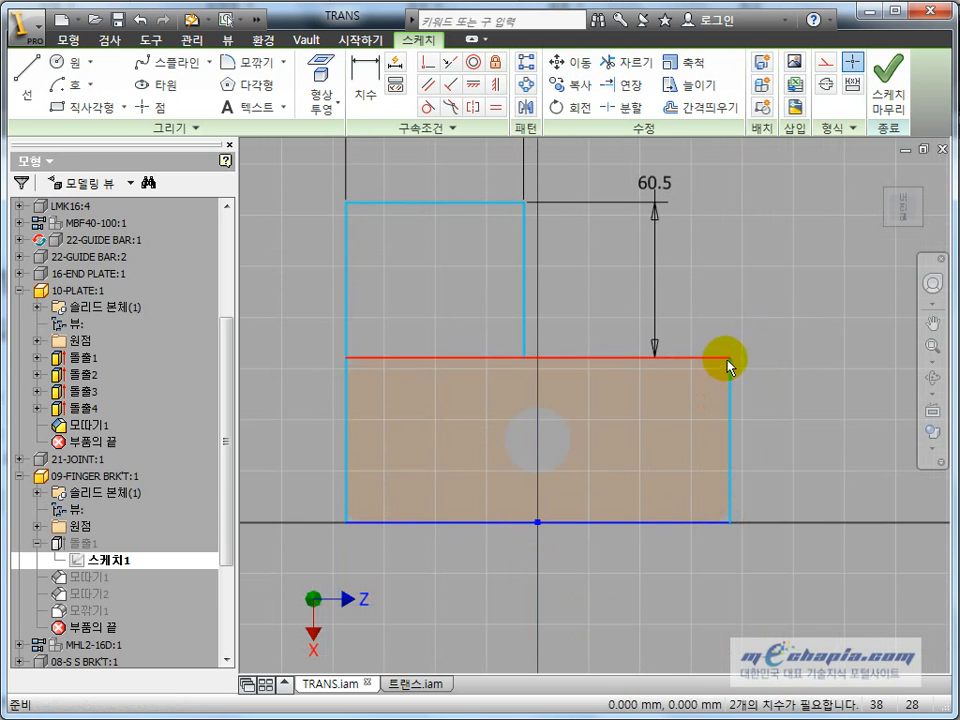
mouse_move(727, 367)
left_mouse_down()
mouse_move(701, 381)
mouse_move(720, 398)
left_mouse_up()
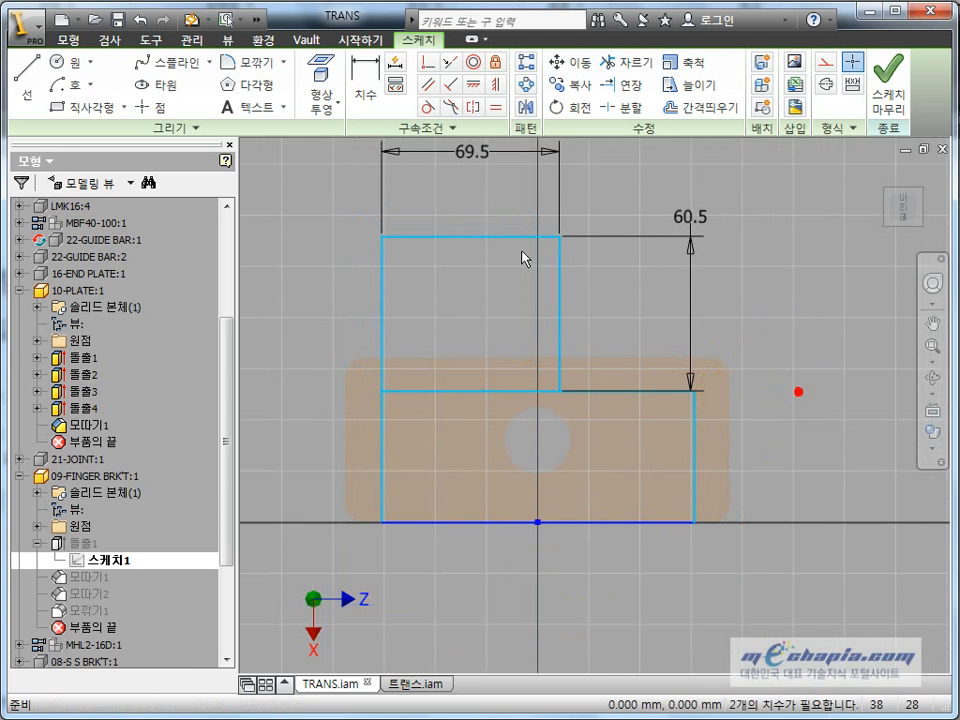
Step: Project the plate's long edge beside the bracket arm and both short side edges into the bracket sketch
left_click(318, 80)
left_click(422, 358)
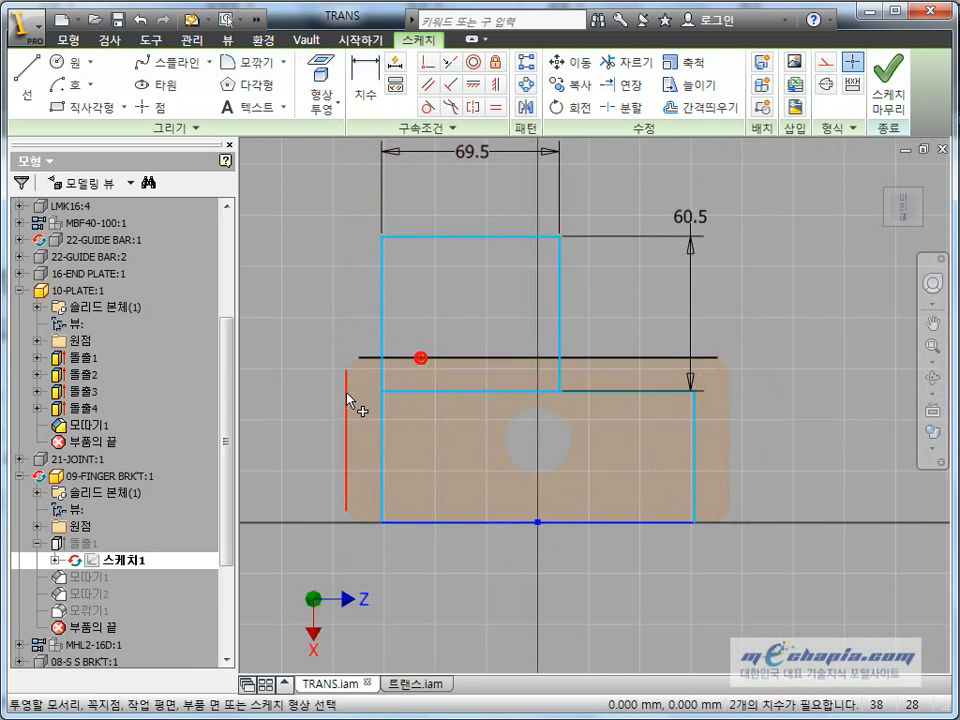
left_click(348, 403)
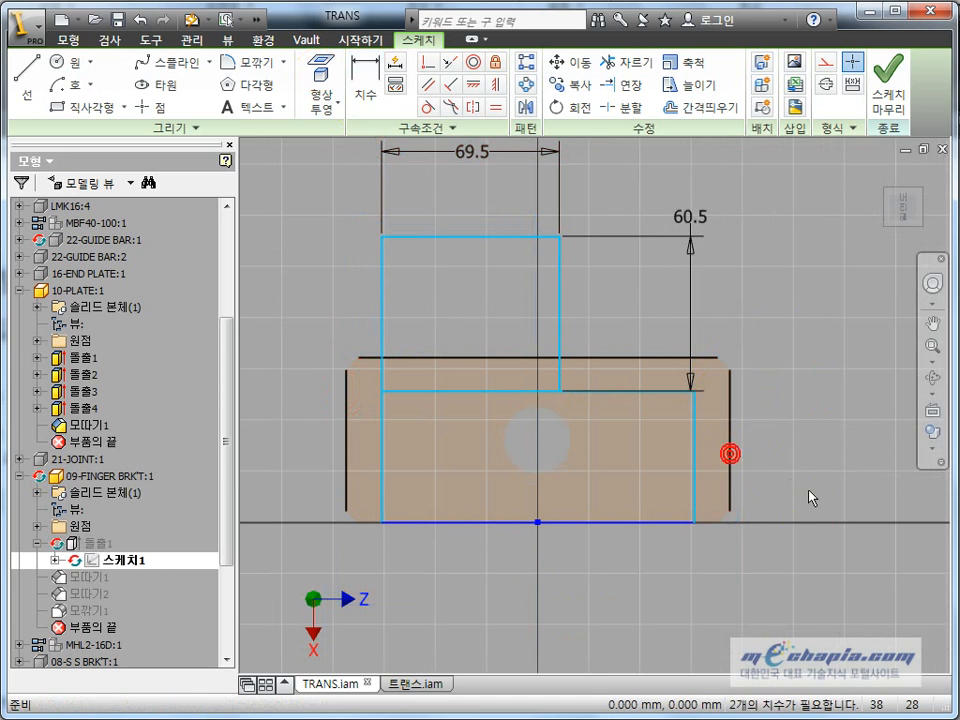
Step: Apply Collinear constraints between the bracket sketch's side and long lines and the matching projected plate edges
left_click(453, 65)
left_click(692, 436)
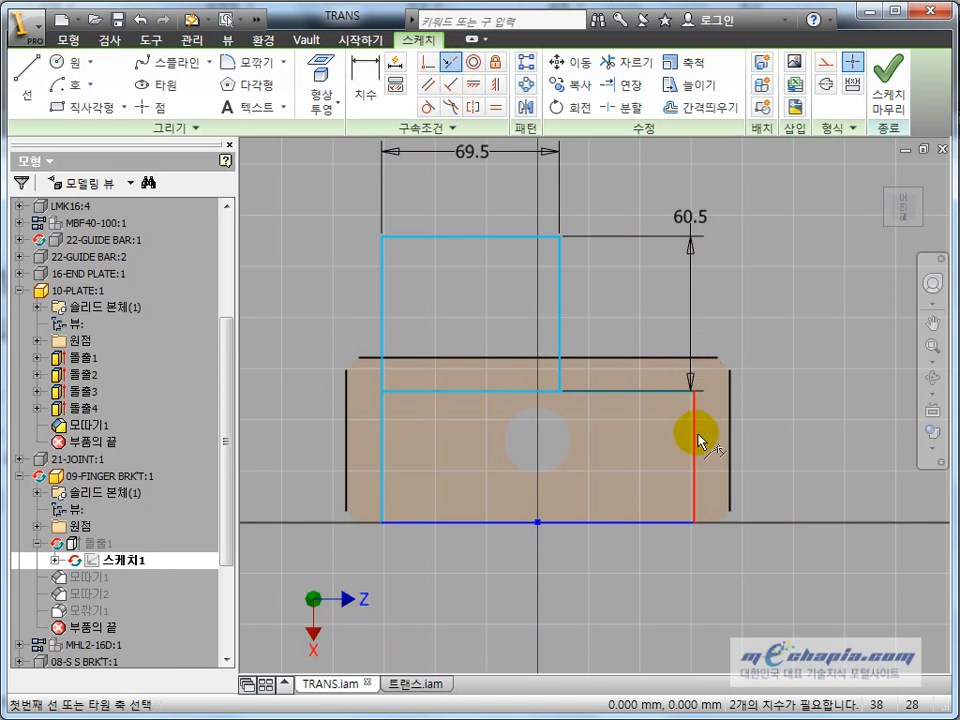
left_click(730, 421)
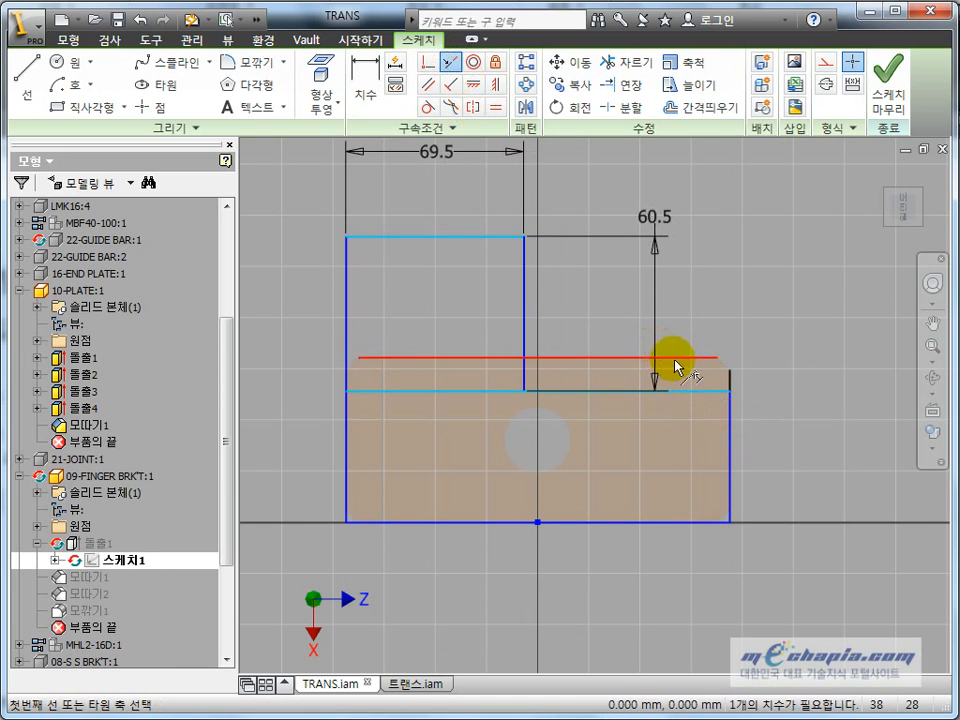
left_click(676, 359)
left_click(678, 389)
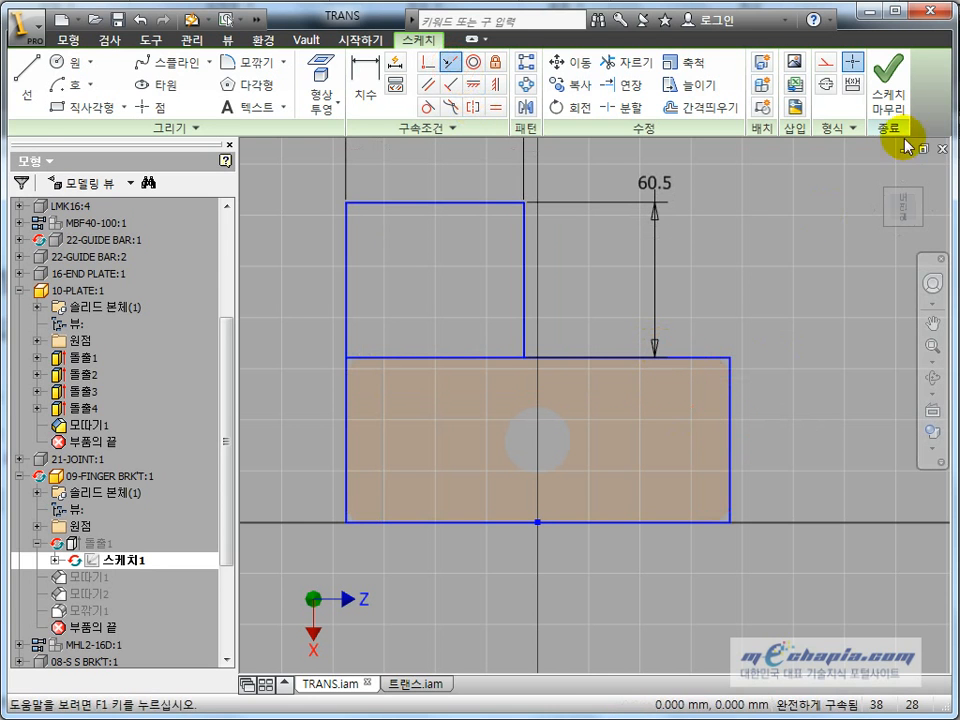
Step: Finish the finger bracket's sketch edit and return to the TRANS assembly
left_click(888, 85)
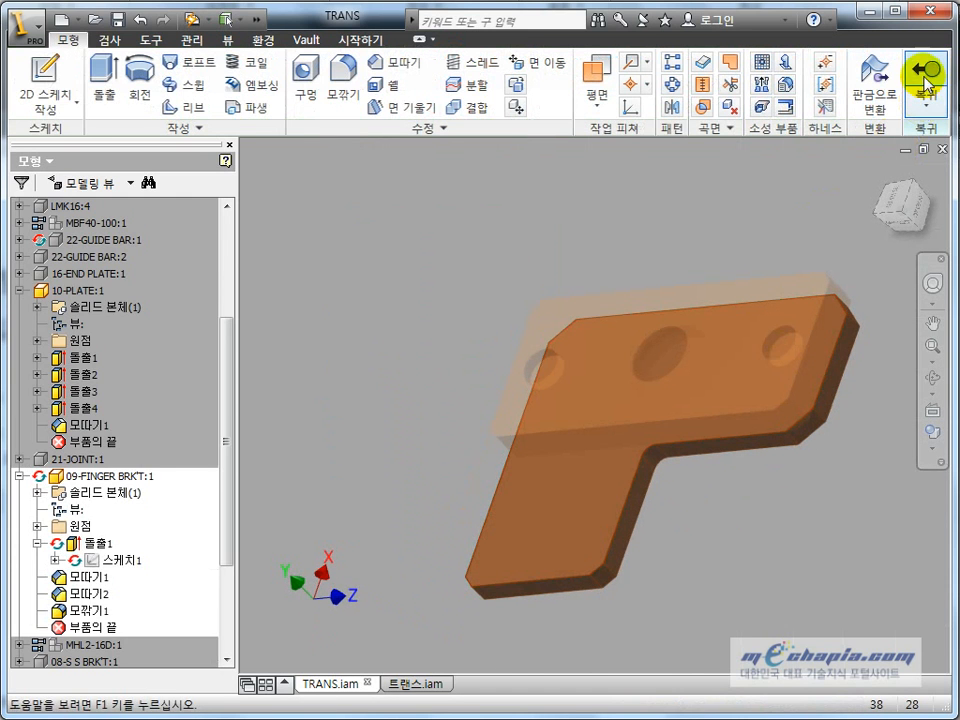
left_click(928, 80)
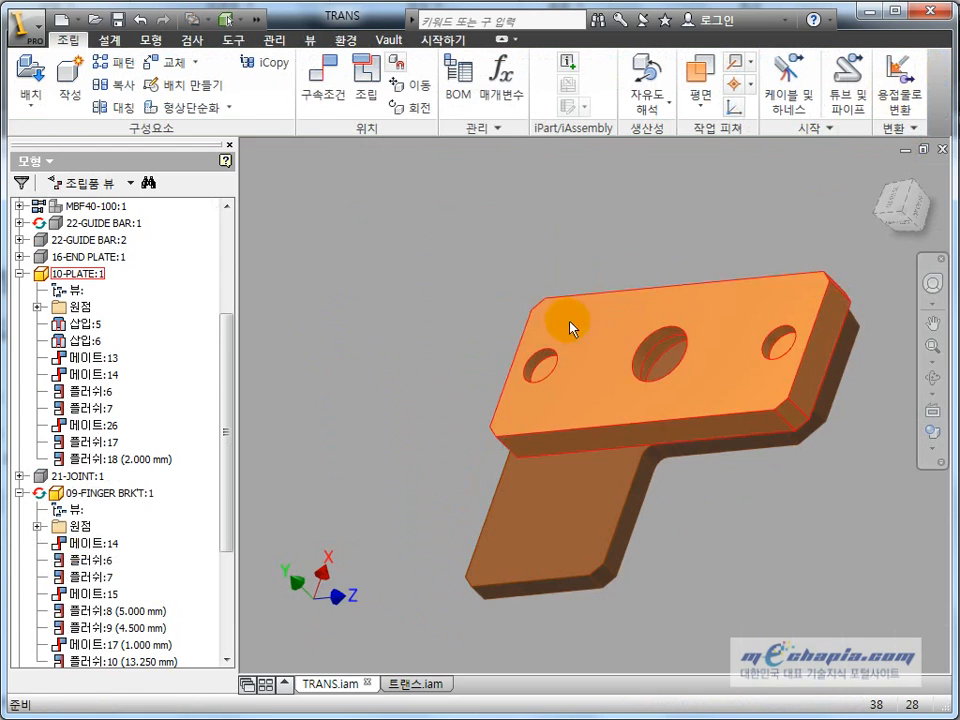
Step: Set the long dimension in 10-PLATE's base extrusion sketch to 200 mm and return to the assembly, accepting the constraint conflict
middle_click_drag(564, 326, 618, 430, "shift")
double_click(618, 430)
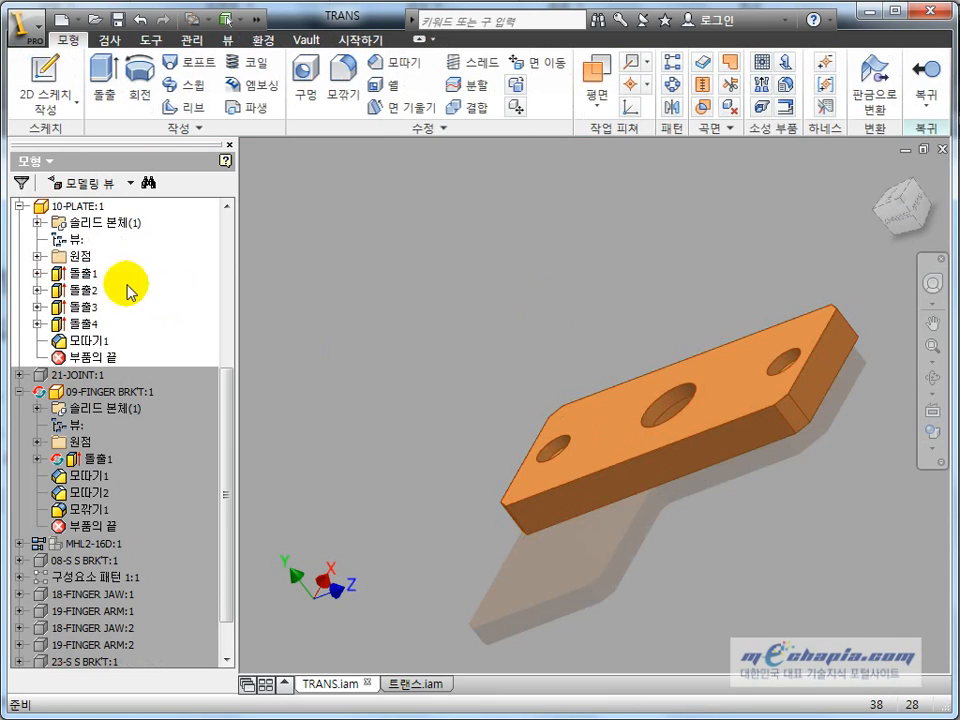
left_click(43, 276)
double_click(110, 290)
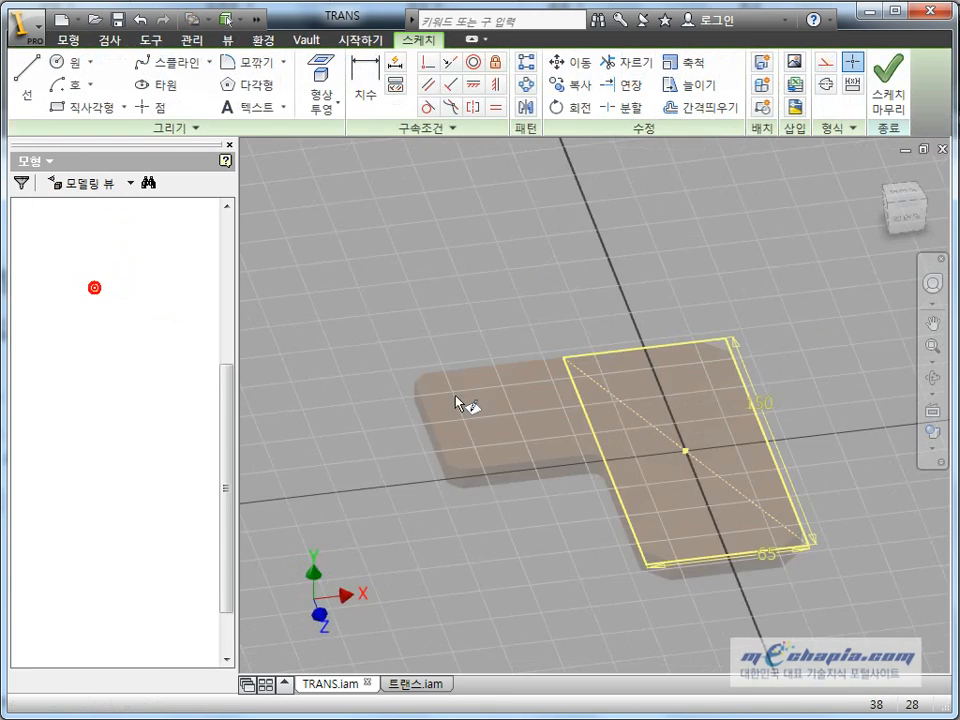
double_click(667, 493)
type("20")
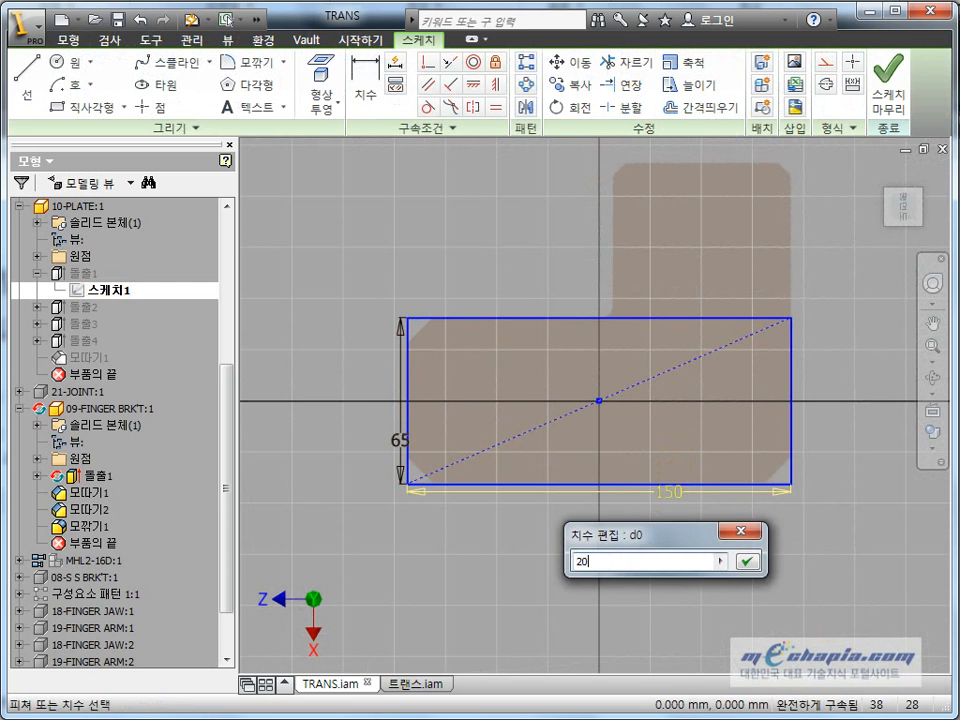
type("0")
key("Return")
left_click(893, 110)
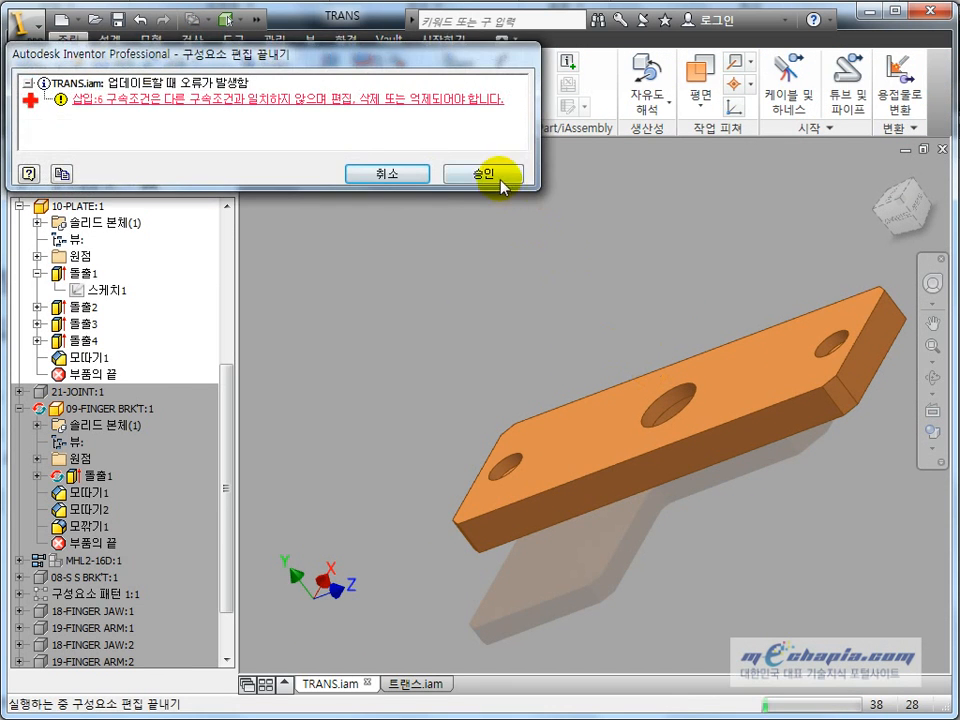
left_click(483, 174)
Step: Reopen the finger bracket's base sketch and try a Collinear constraint between its side line beside the arm and the projected plate edge
middle_click_drag(607, 503, 661, 371, "shift")
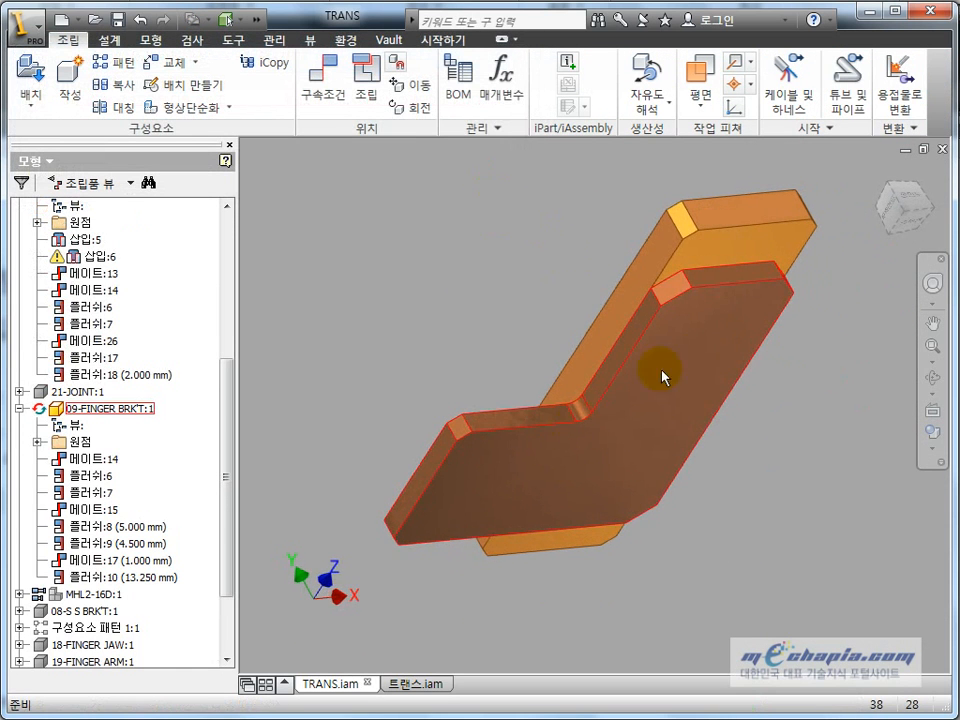
left_click(692, 358)
left_click(20, 408)
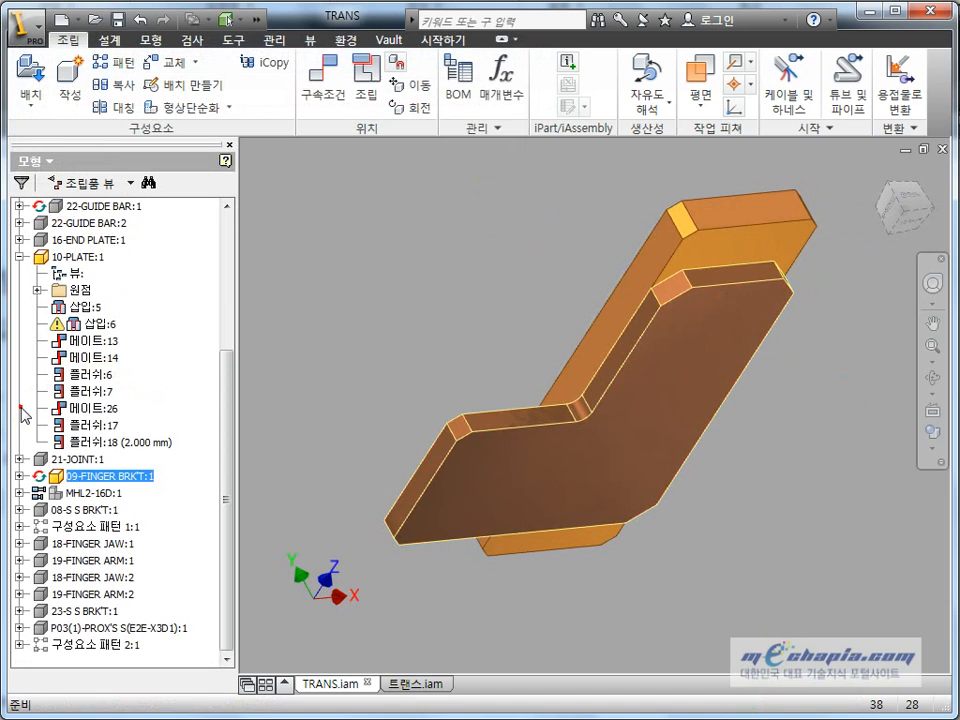
double_click(57, 476)
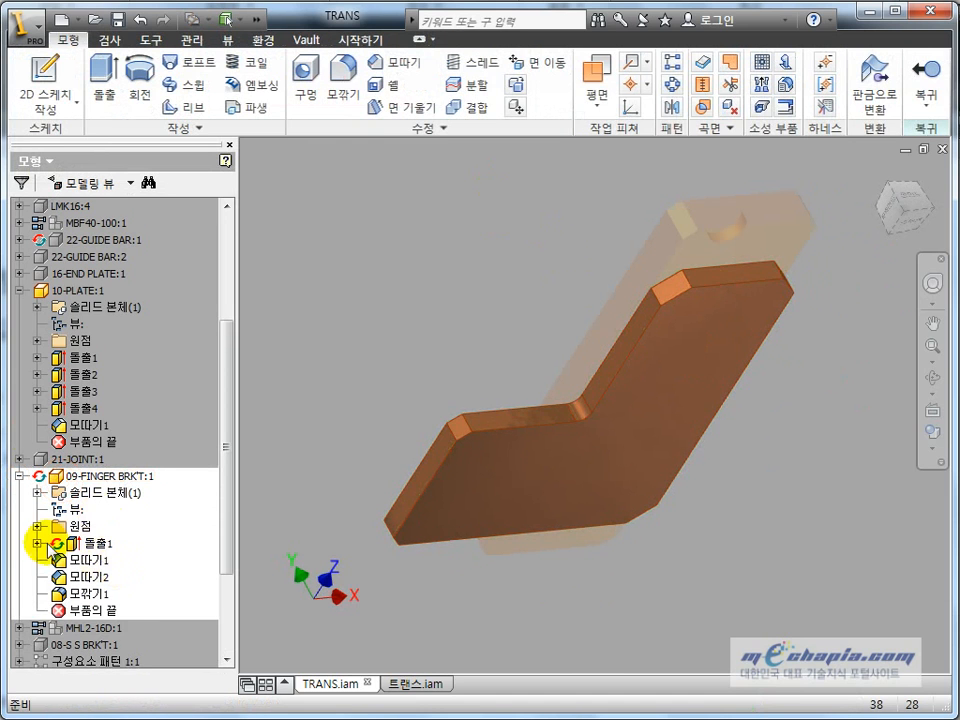
left_click(37, 543)
double_click(92, 560)
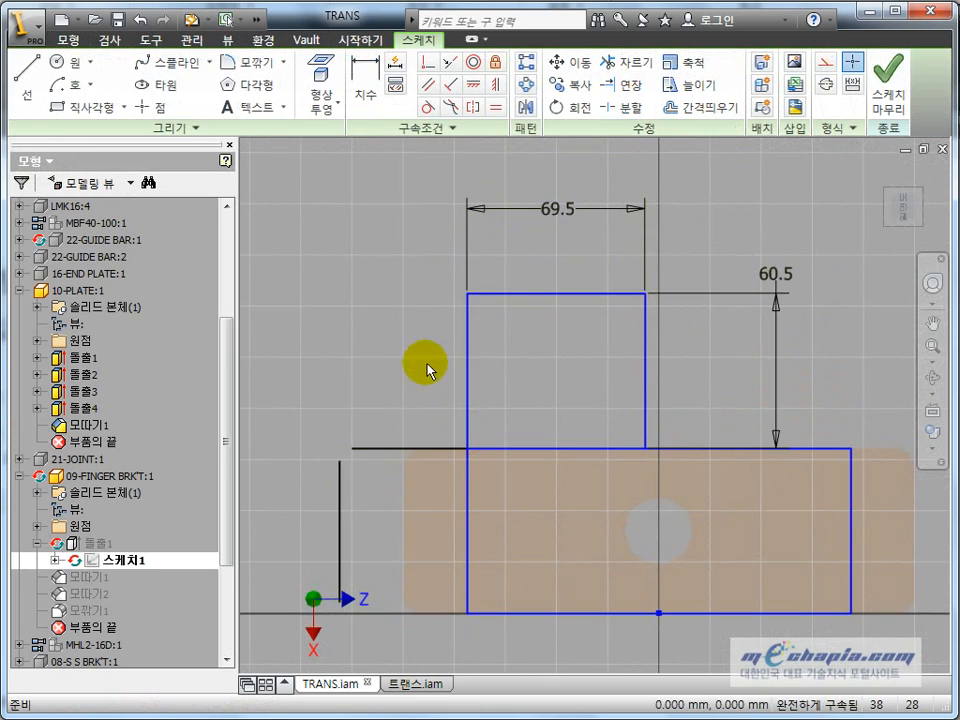
left_click(453, 67)
left_click(473, 485)
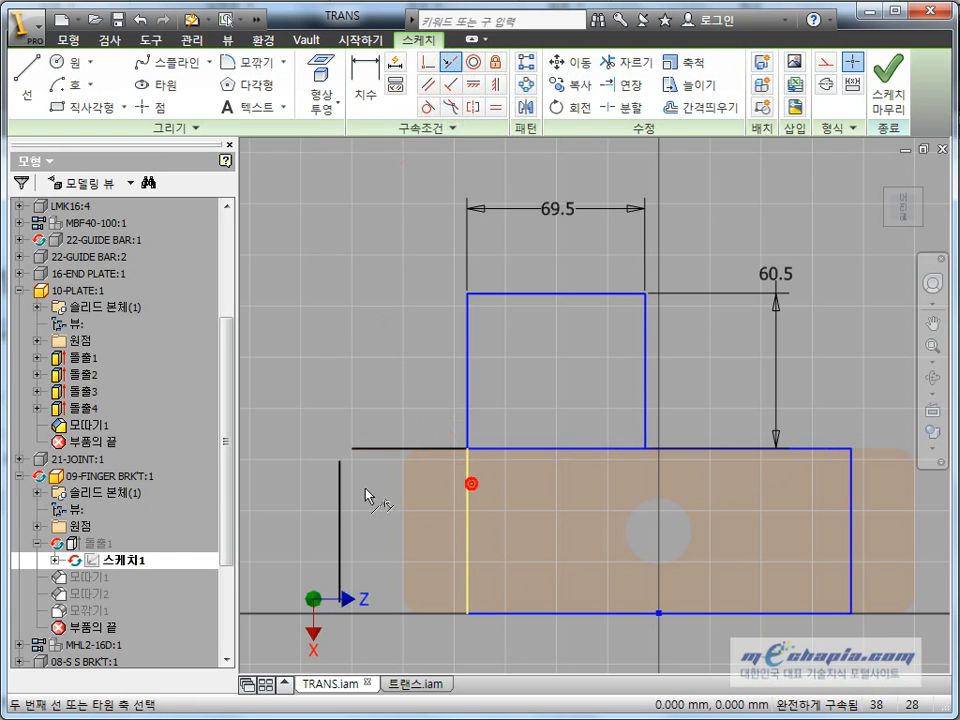
left_click(340, 494)
left_click(466, 177)
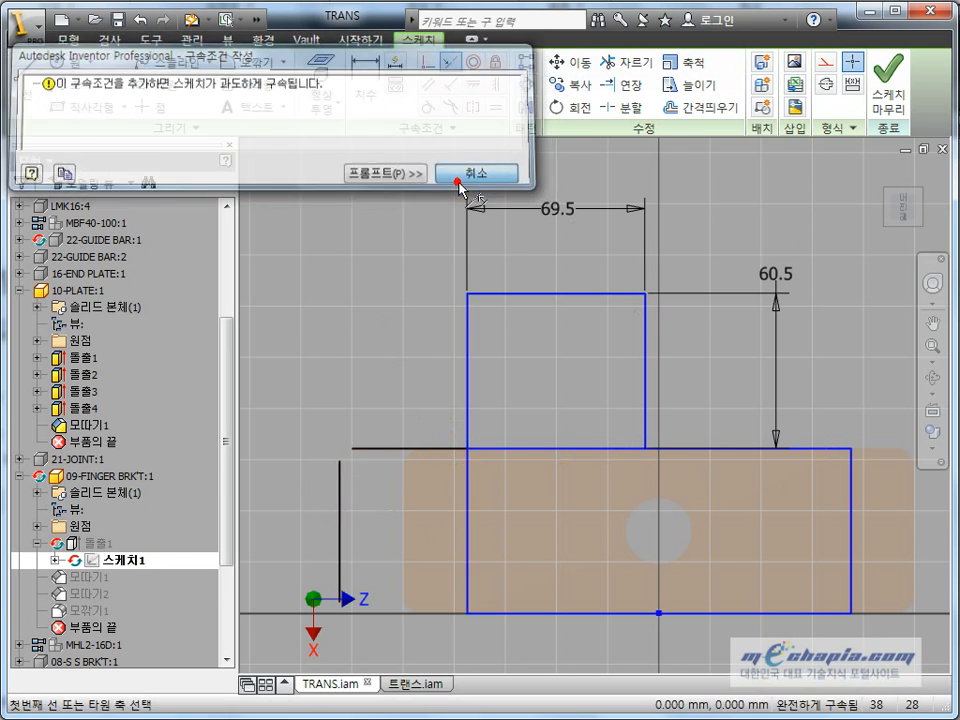
left_click(886, 95)
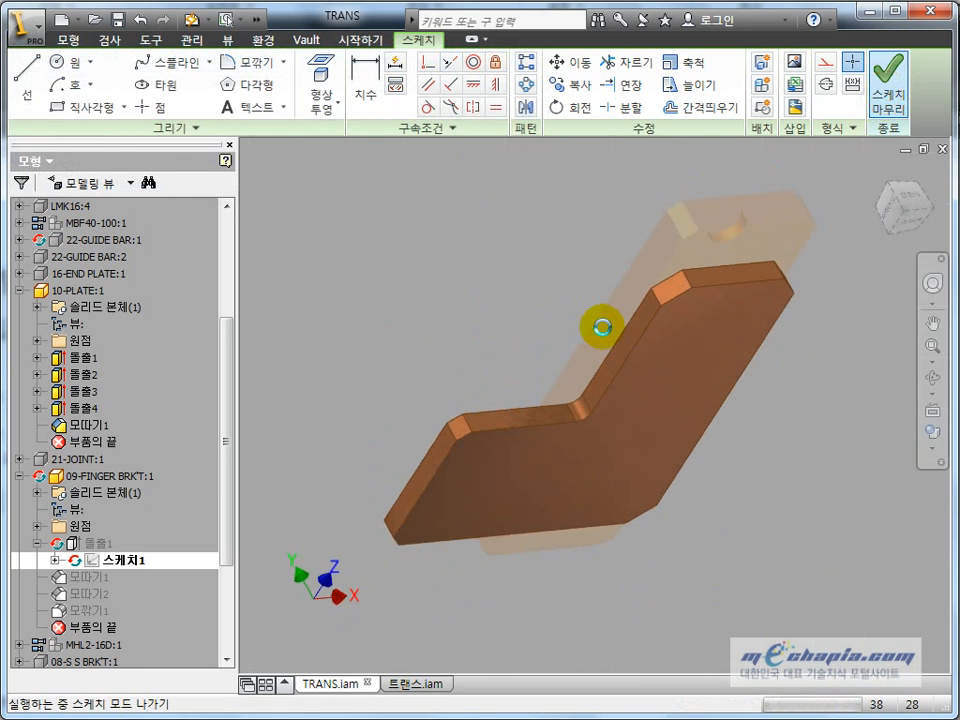
left_click(932, 66)
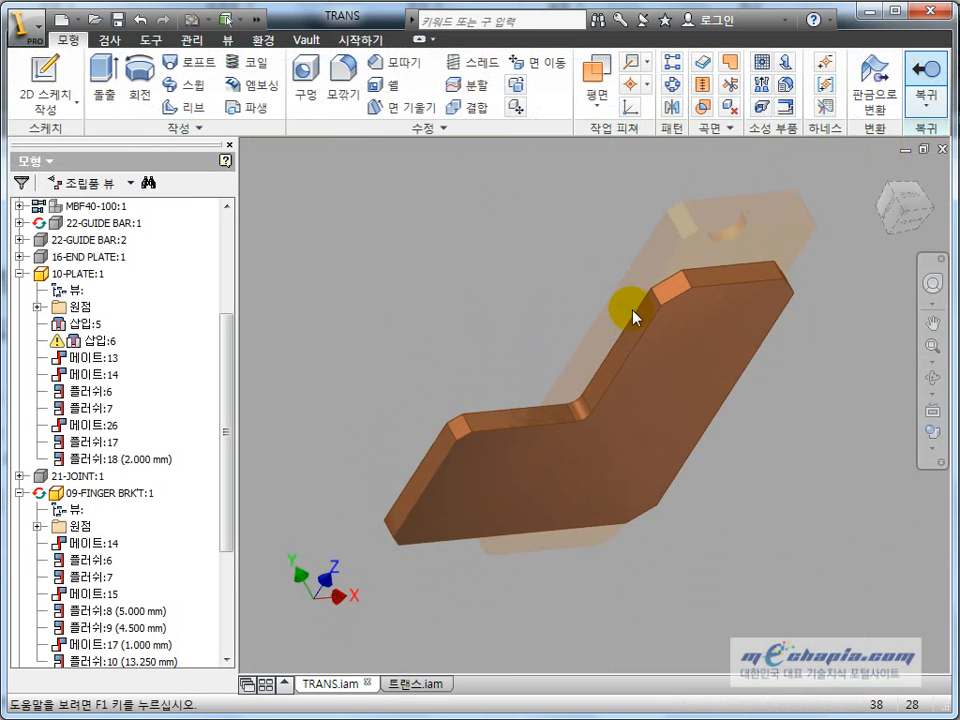
middle_click_drag(623, 294, 643, 352, "shift")
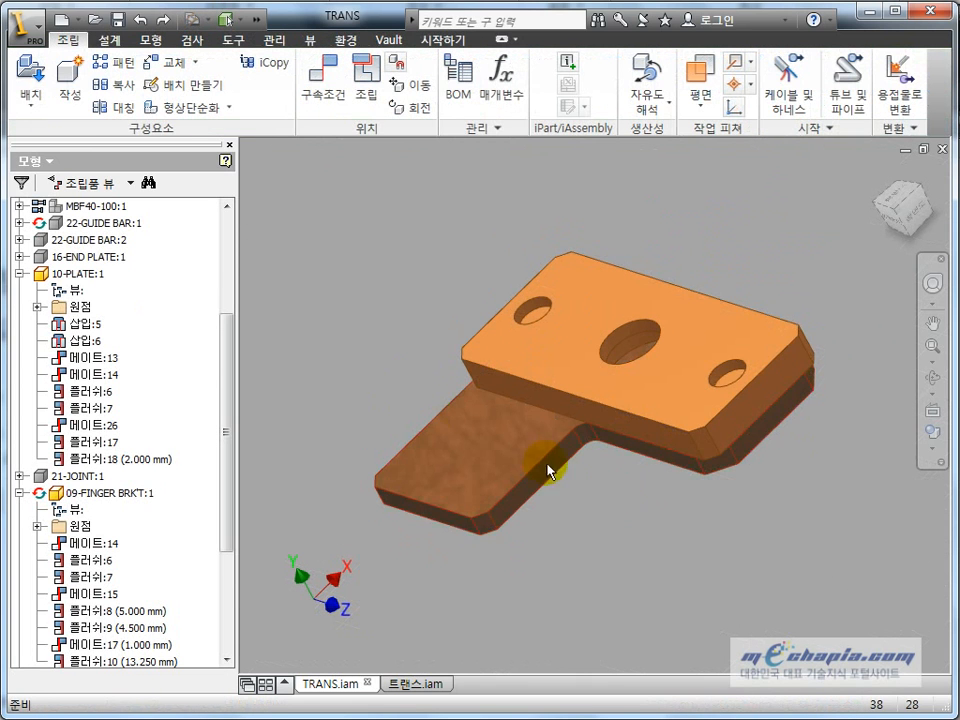
middle_click_drag(548, 460, 650, 478, "shift")
left_click(658, 412)
left_click(654, 378, "ctrl")
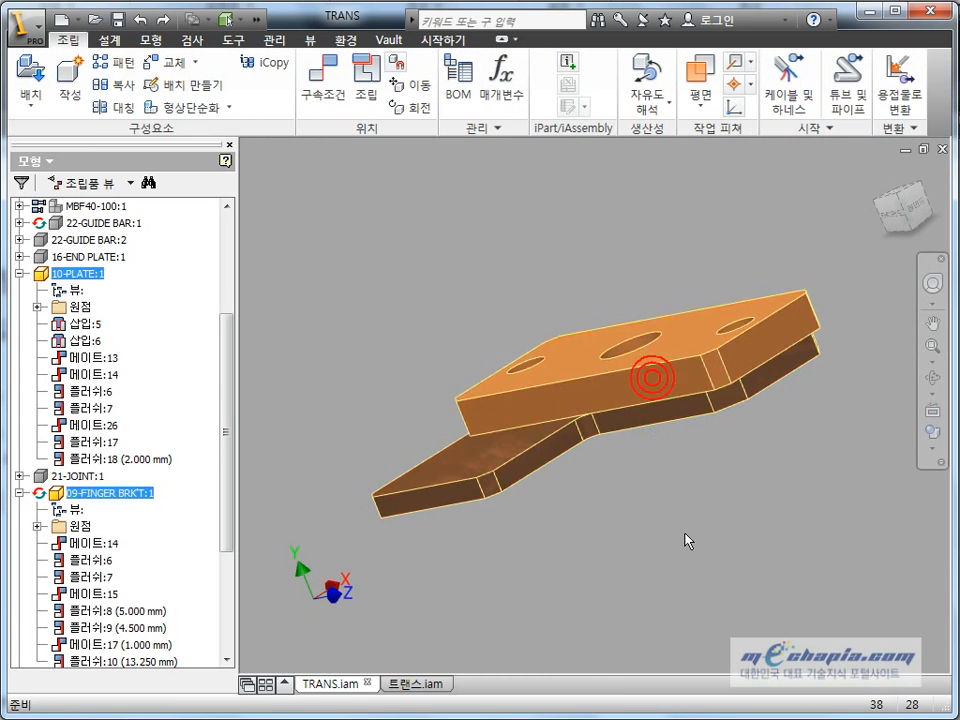
left_click(684, 533)
left_click(338, 88)
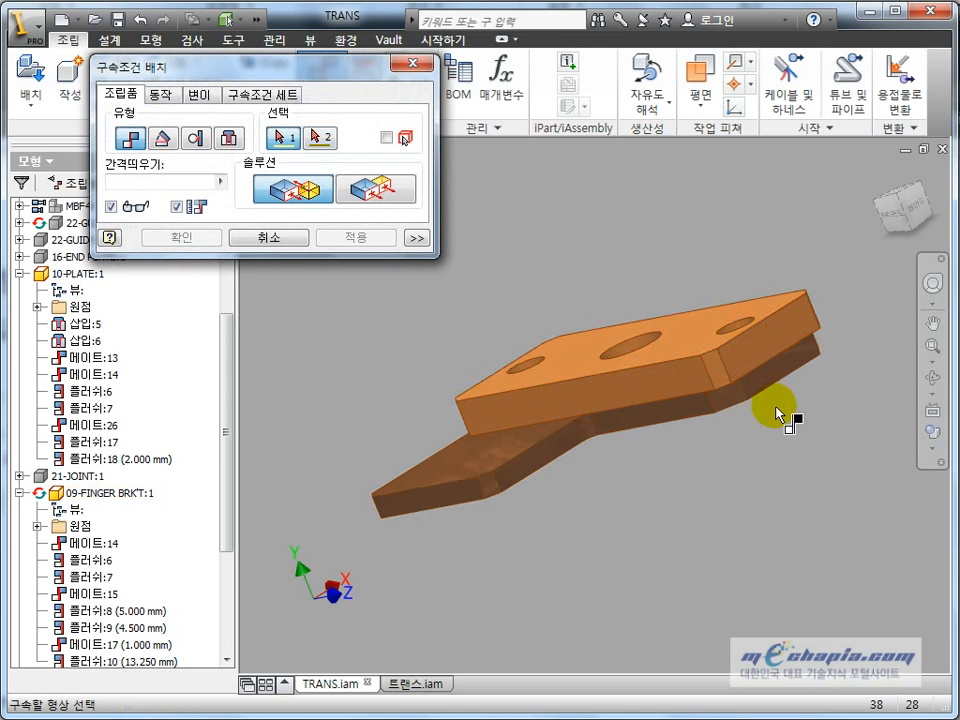
key("Escape")
middle_click_drag(612, 497, 619, 507, "shift")
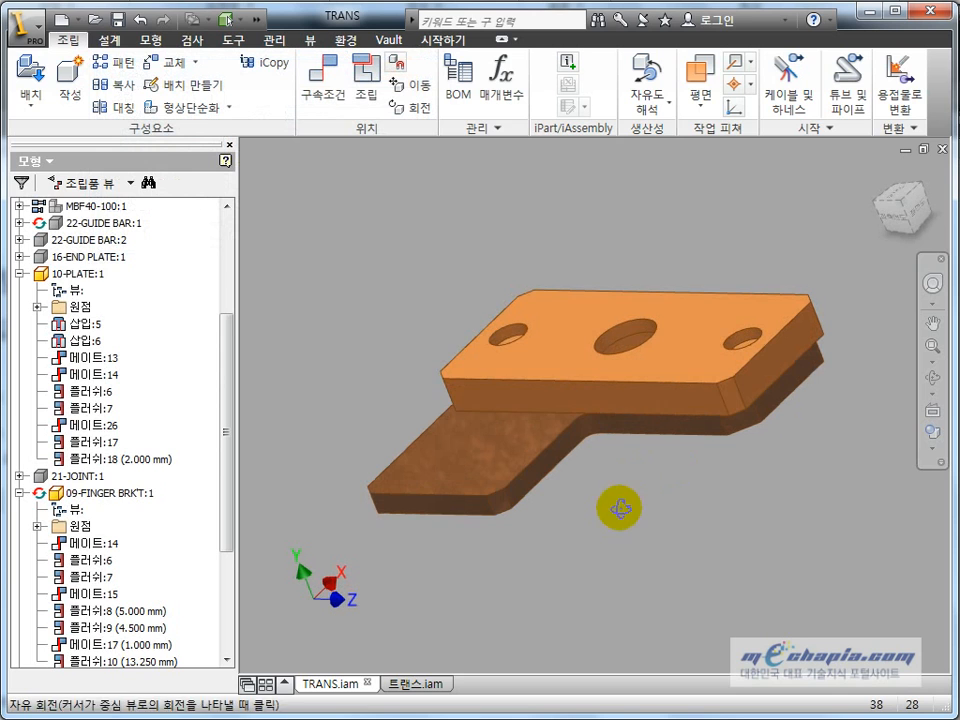
Step: Highlight the YZ, XZ and XY origin planes of 10-PLATE and the finger bracket to compare how both parts are positioned
left_click(573, 379)
left_click(507, 497, "ctrl")
left_click(38, 307)
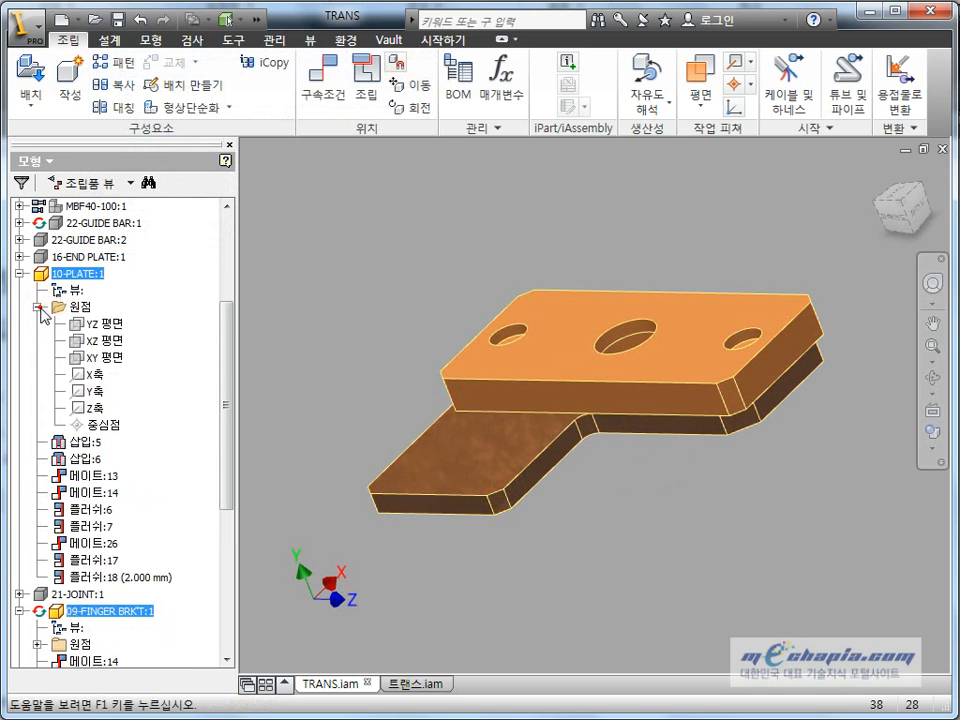
scroll(38, 561, "down", 1)
left_click(37, 593)
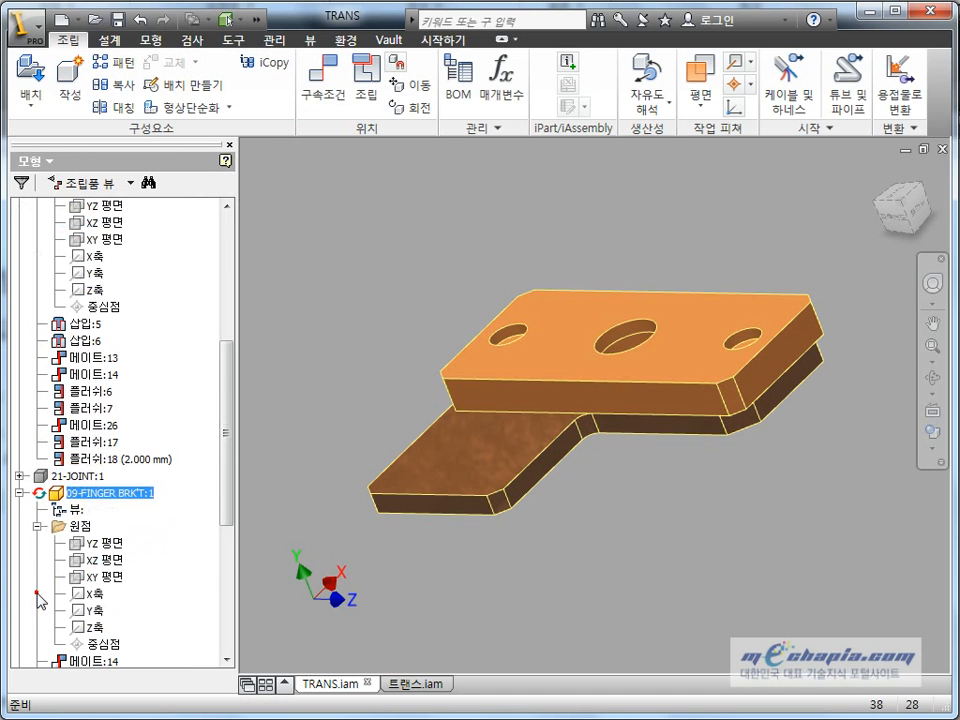
left_click(95, 545)
left_click(107, 236, "ctrl")
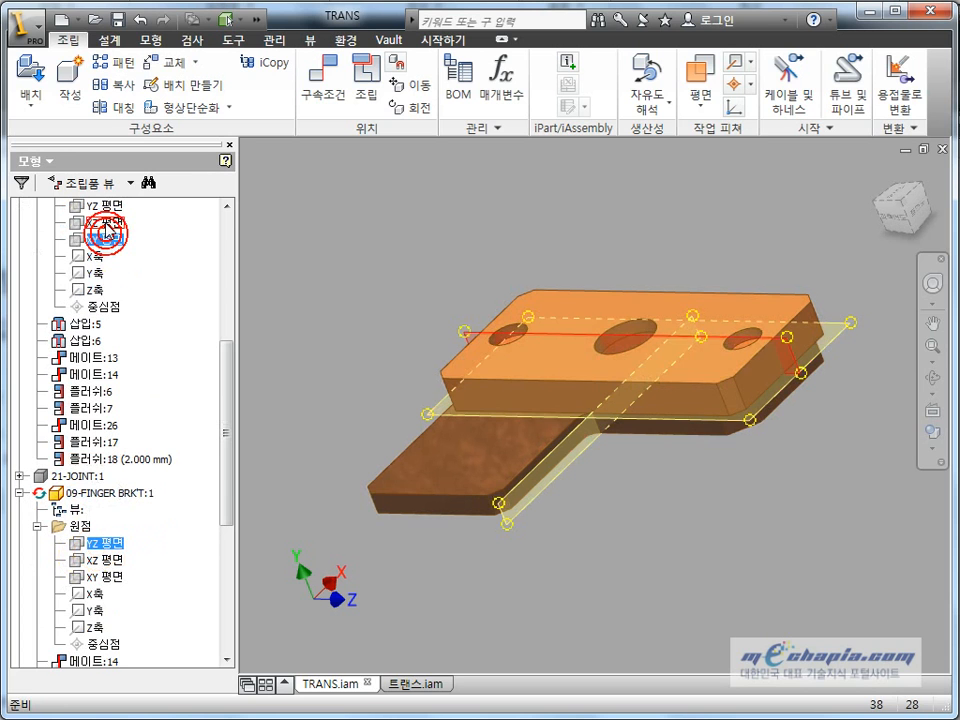
left_click(104, 221, "ctrl")
left_click(103, 210, "ctrl")
left_click(107, 560, "ctrl")
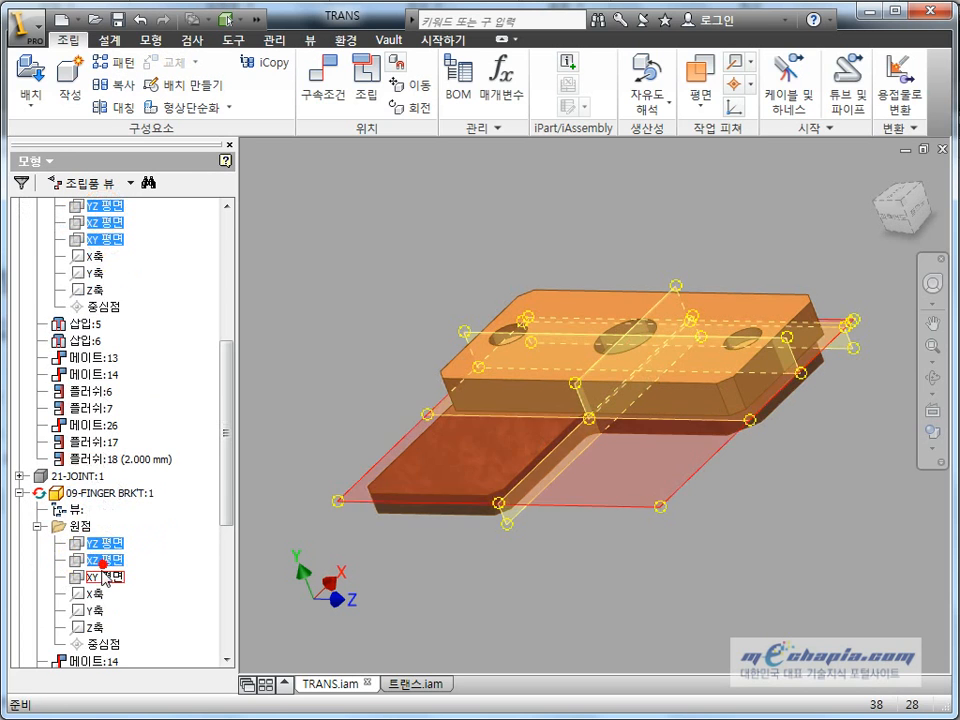
left_click(103, 577, "ctrl")
key("F4")
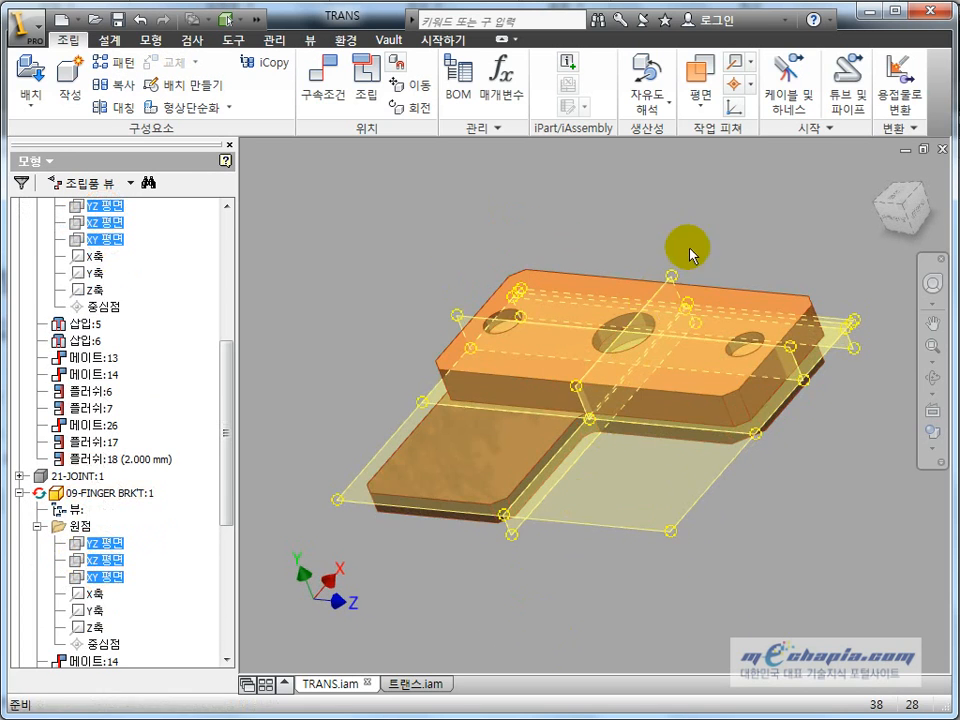
left_click(535, 582)
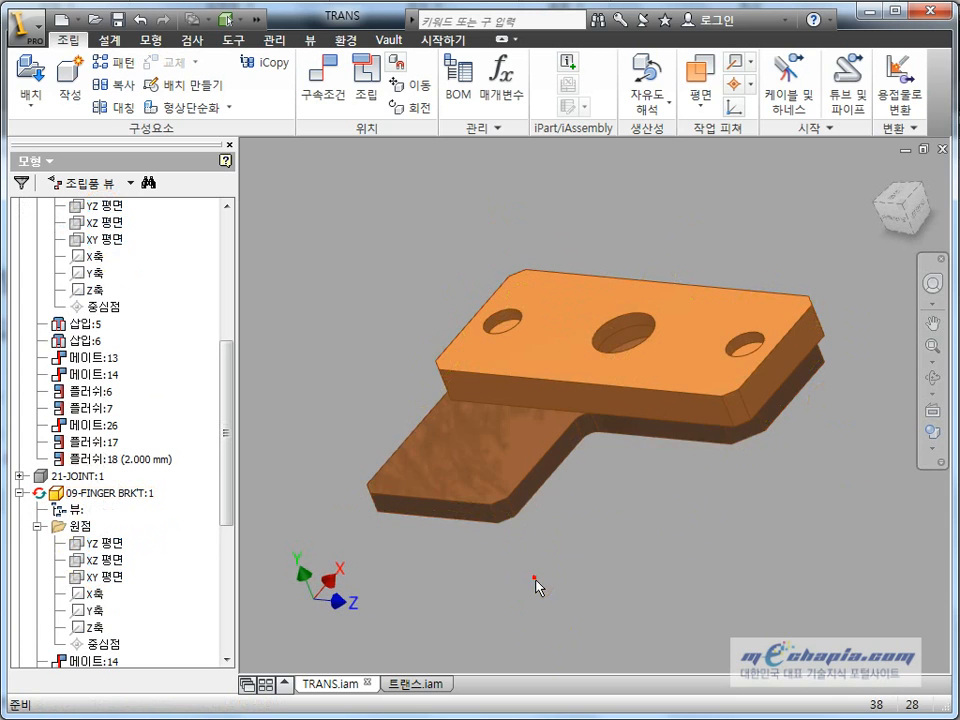
middle_click_drag(538, 584, 557, 574, "shift")
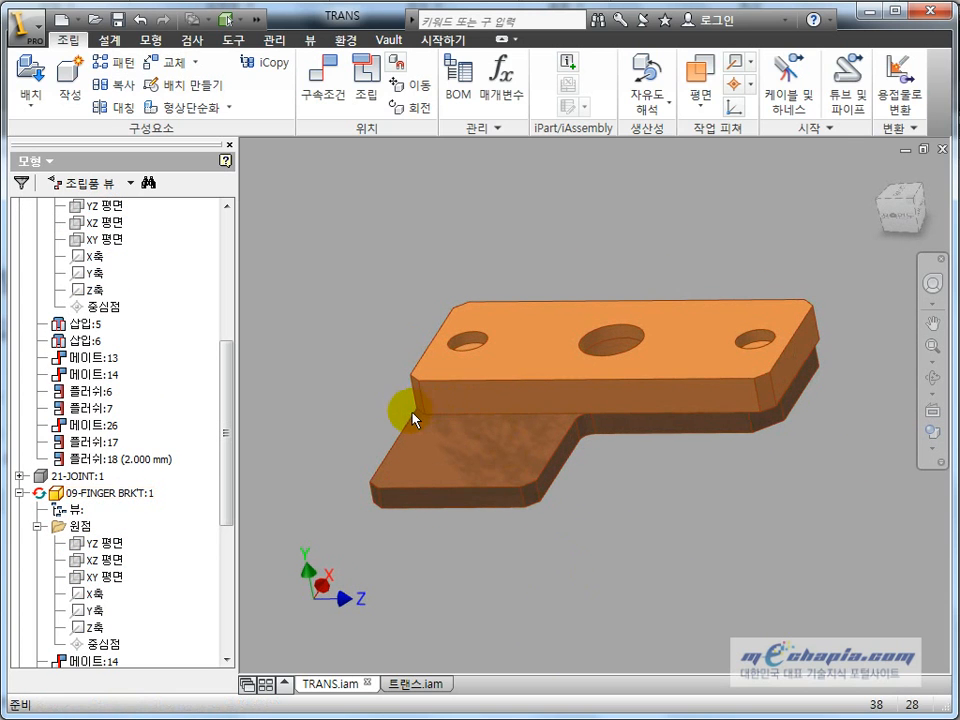
middle_click_drag(774, 411, 770, 527, "shift")
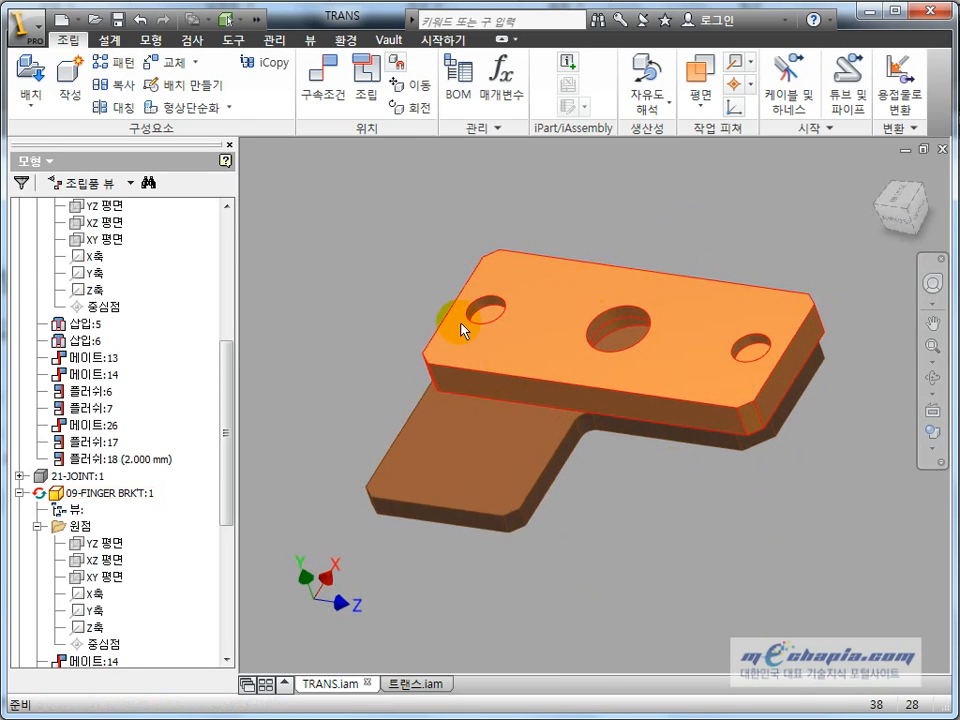
Step: Undo the finger bracket's adaptive sketch edits and the isolation, back to the full assembly
key("ctrl+z")
key("ctrl+z")
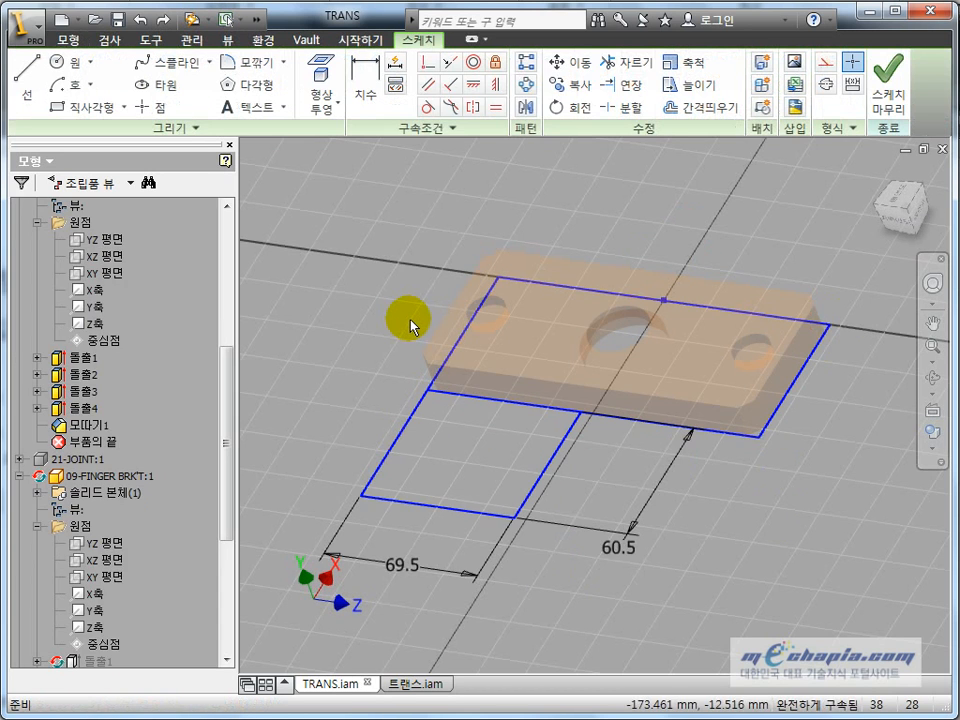
key("ctrl+z")
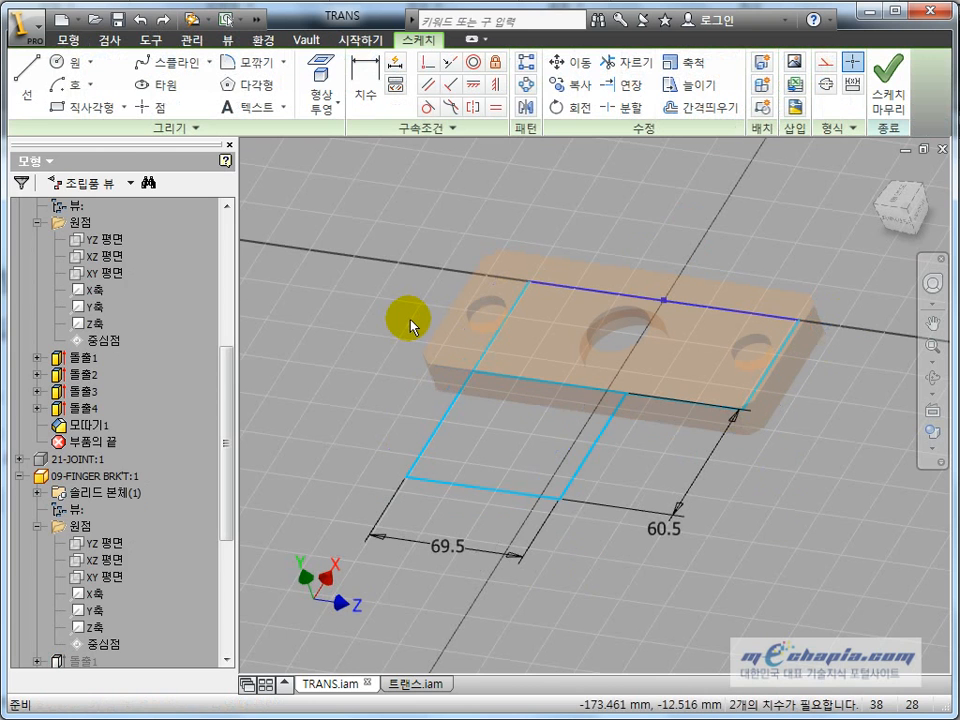
key("ctrl+y")
key("ctrl+y")
key("ctrl+y")
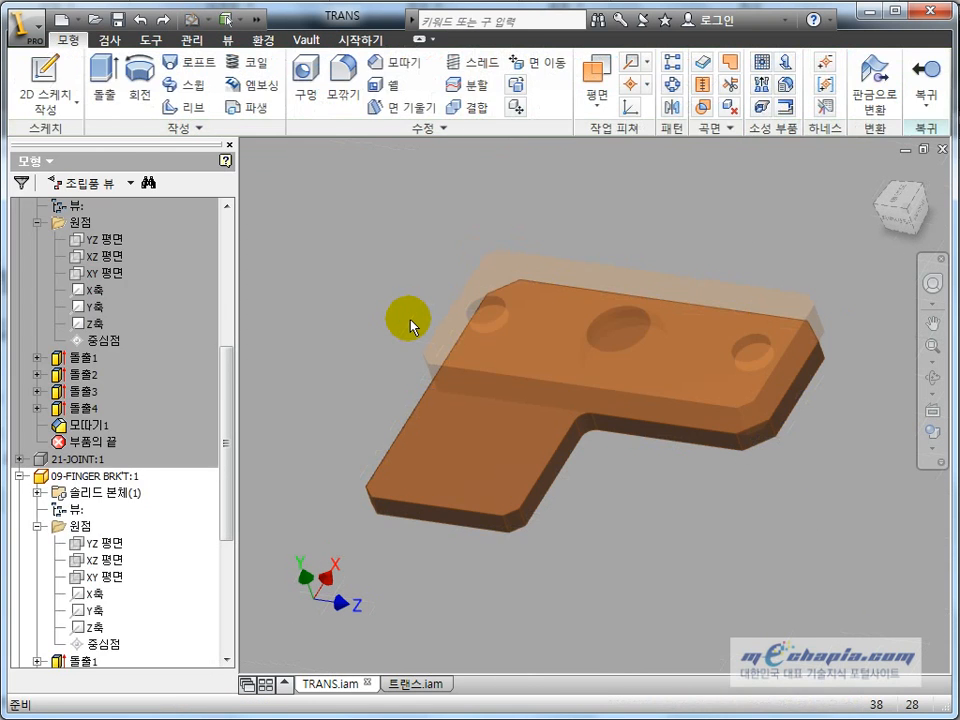
key("ctrl+y")
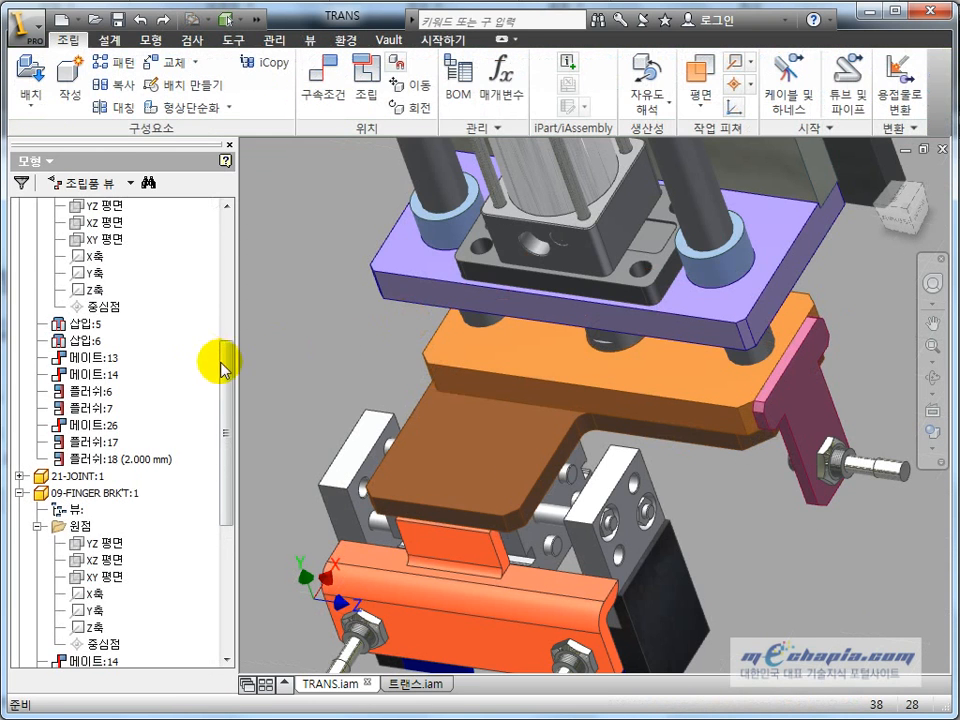
Step: Edit 16-END PLATE in place within the assembly and open its base extrusion's sketch
left_click_drag(222, 368, 236, 242)
scroll(390, 392, "down", 3)
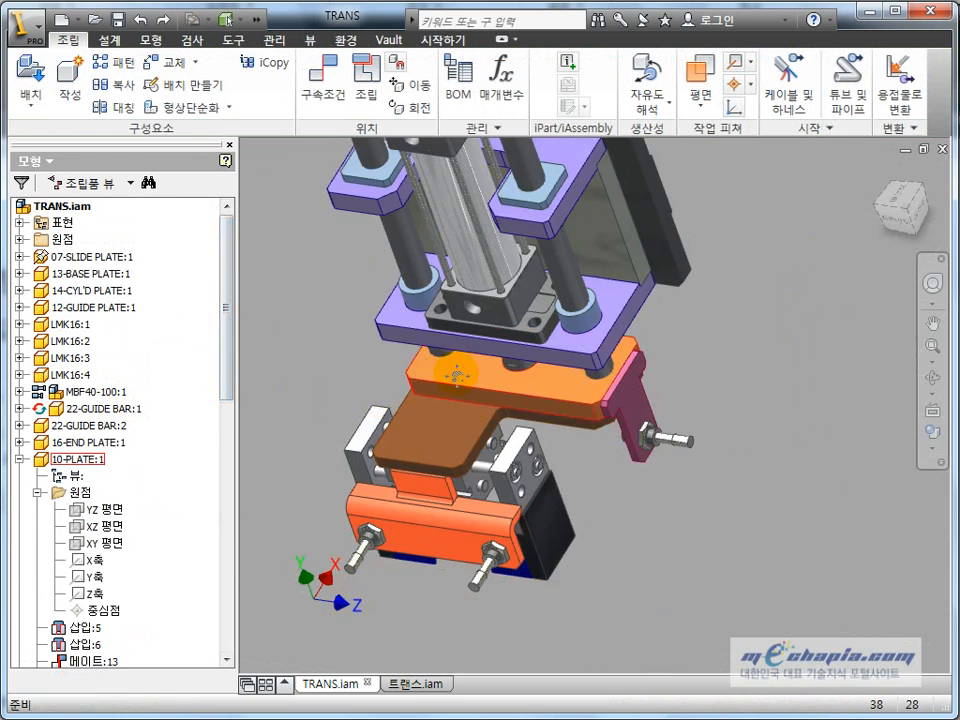
middle_click_drag(457, 375, 508, 634)
scroll(446, 387, "up", 3)
middle_click_drag(438, 383, 594, 462)
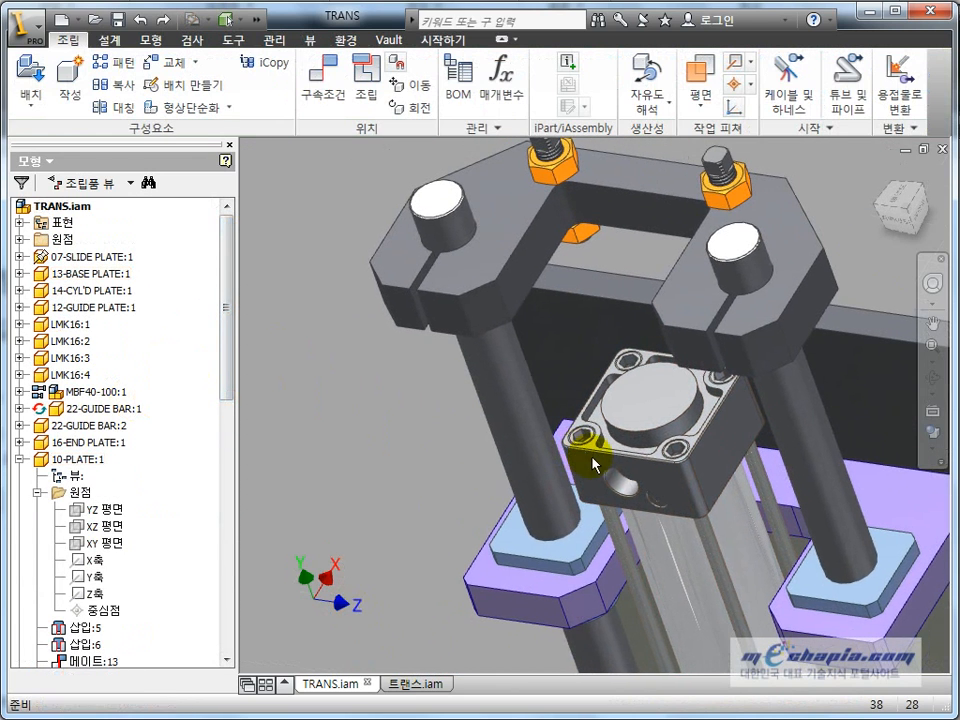
double_click(489, 294)
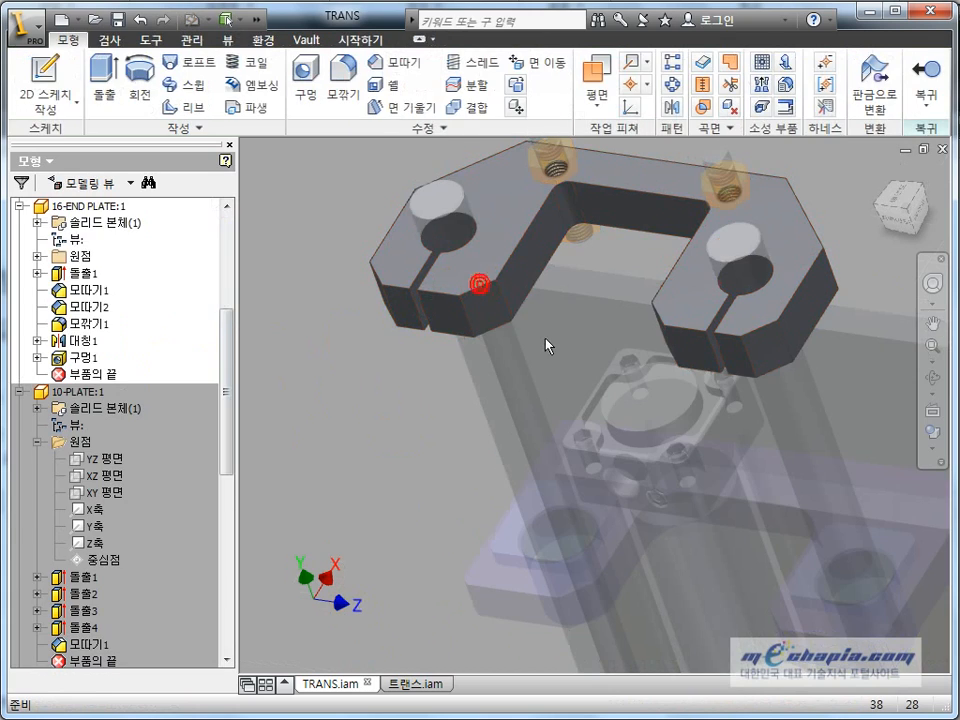
left_click_drag(226, 340, 226, 308)
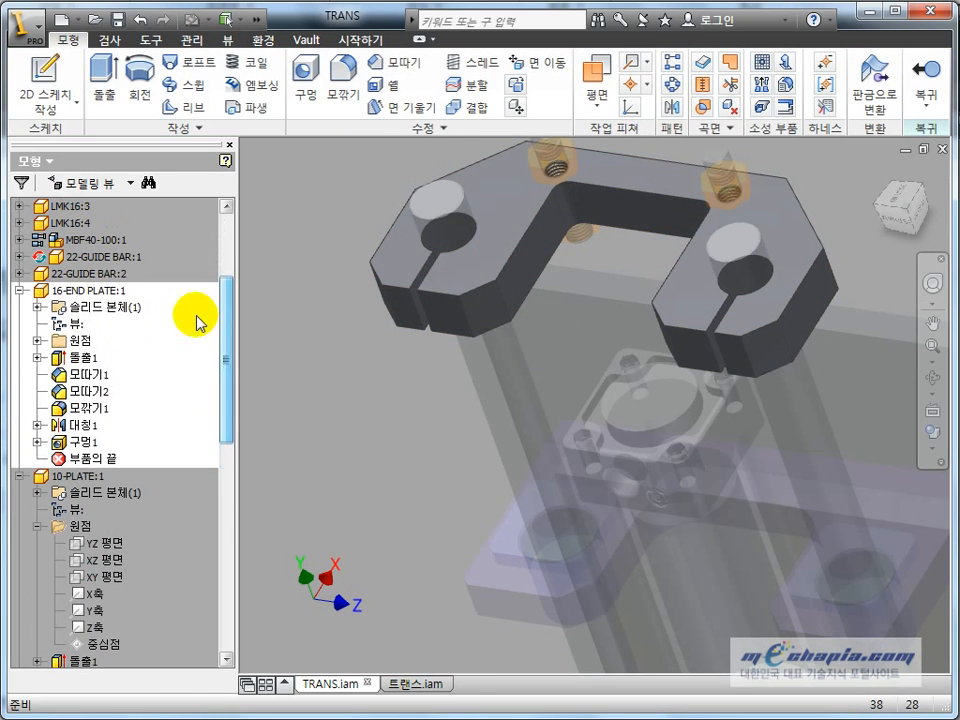
left_click(36, 357)
double_click(108, 375)
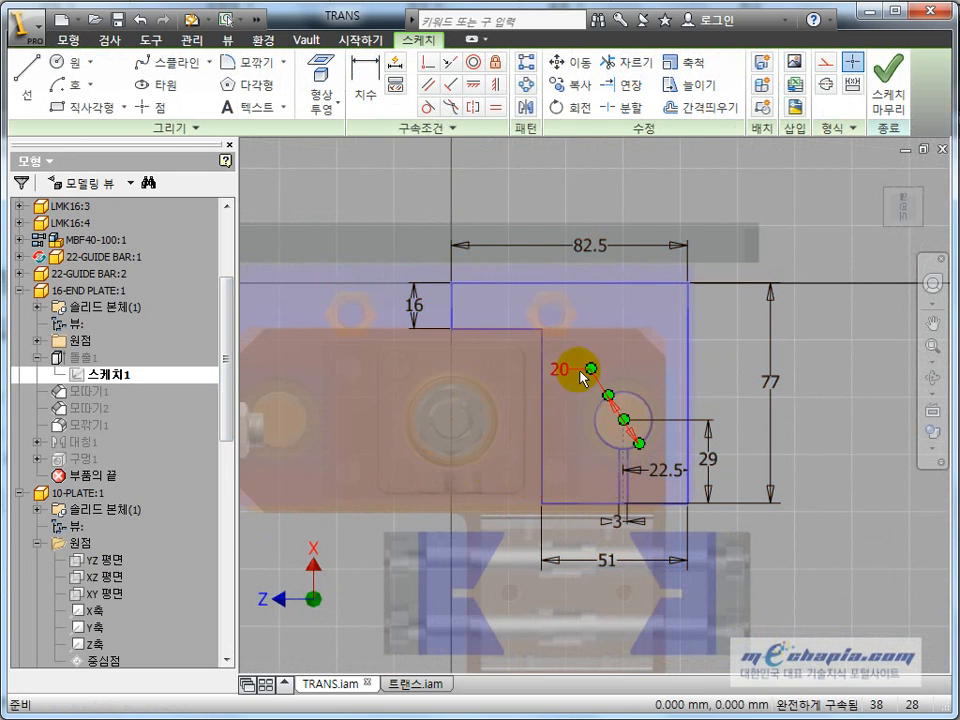
Step: Set the guide bar hole's diameter in the end plate sketch to 16 mm, finish the sketch and return to the assembly
double_click(564, 372)
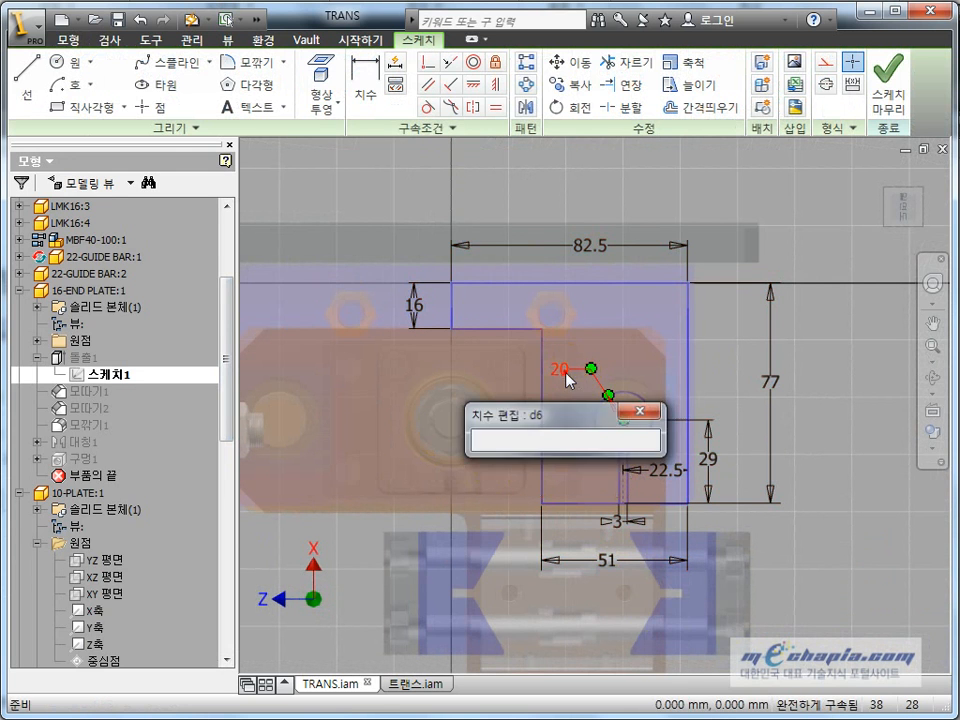
type("16")
key("Return")
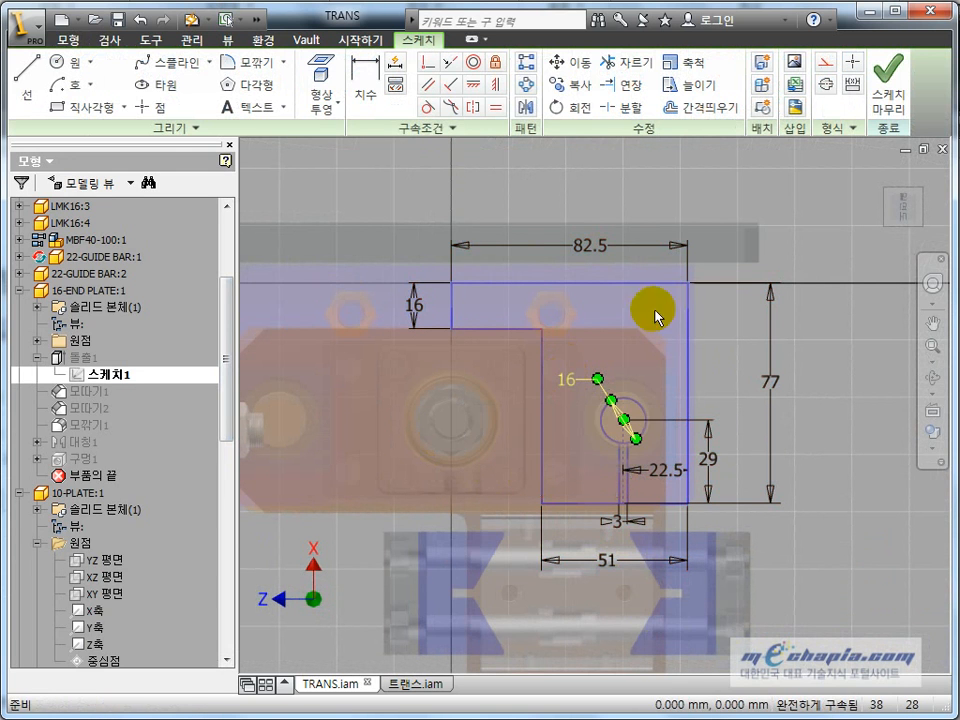
left_click(871, 88)
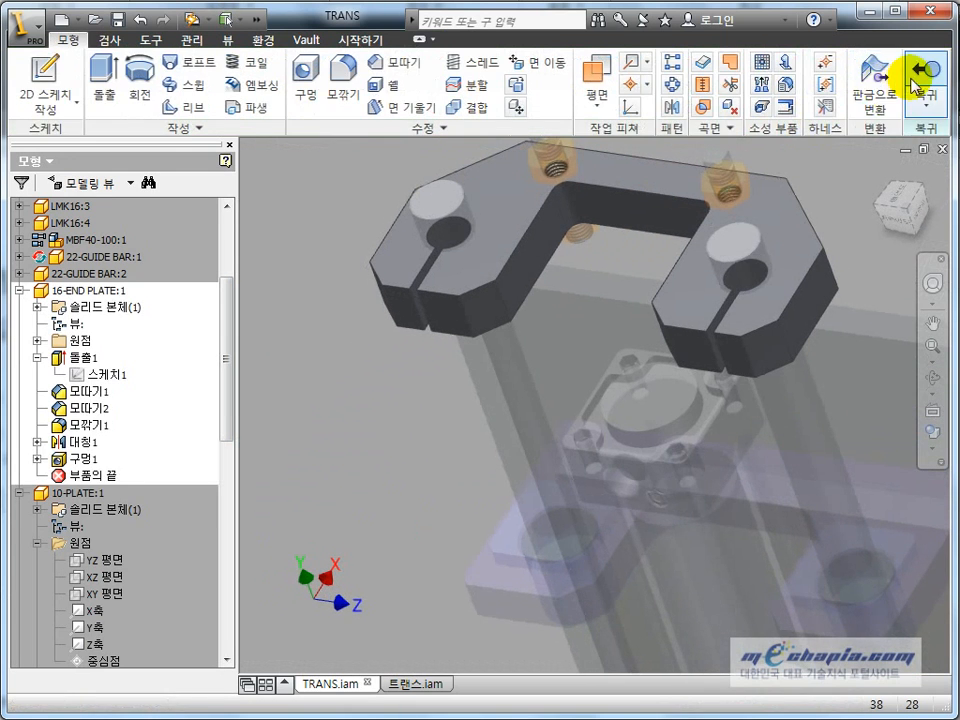
left_click(925, 72)
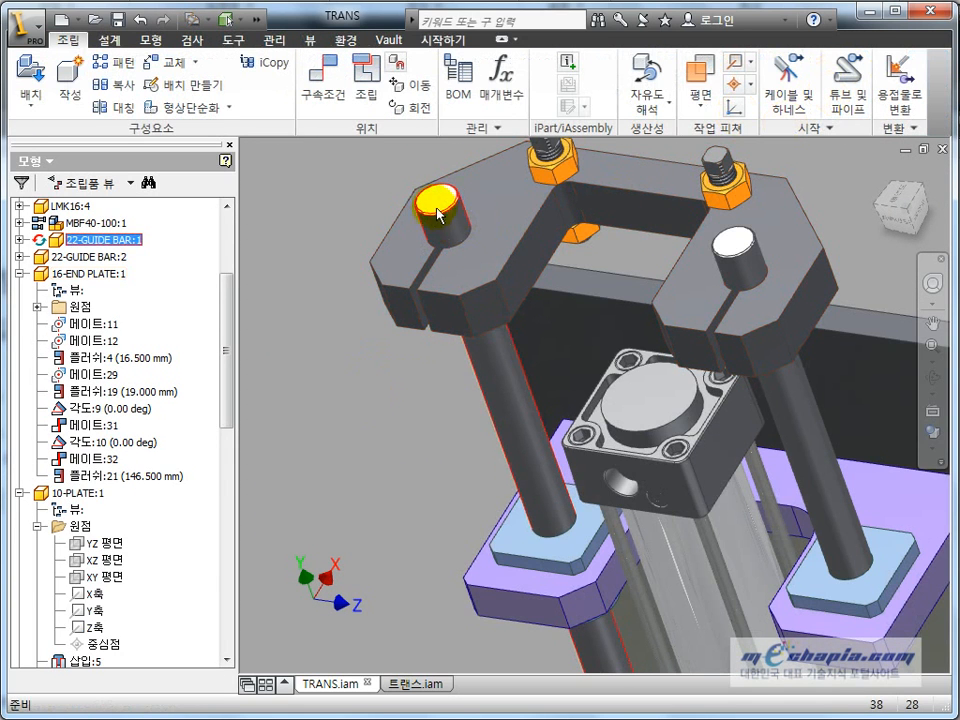
Step: Edit 22-GUIDE BAR:1 in place and open its adaptive base extrusion sketch with the reference under it expanded
left_click(319, 270)
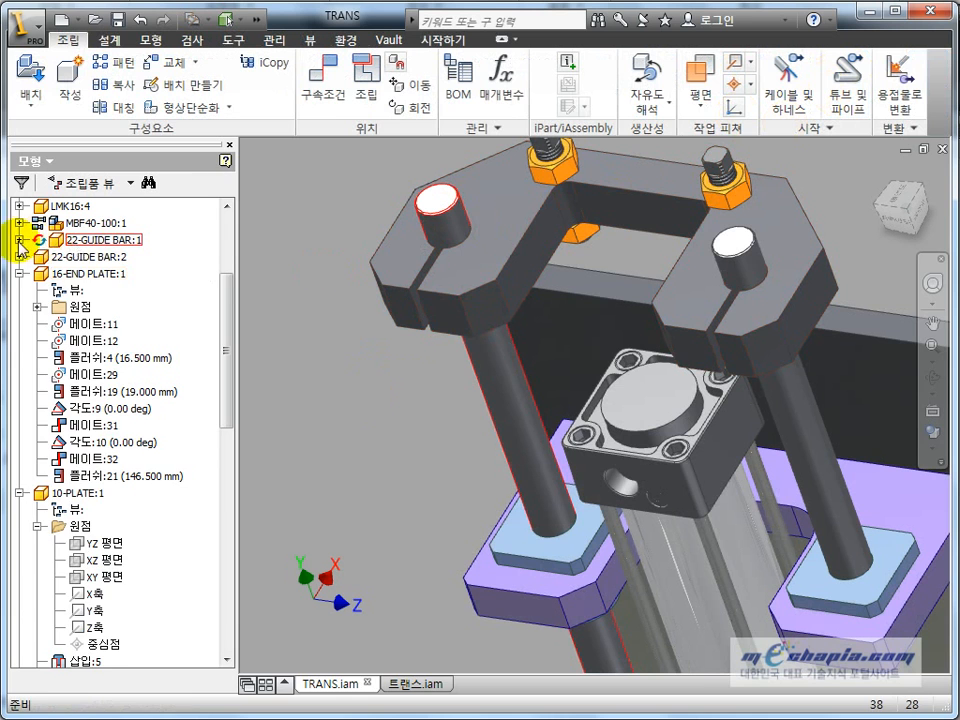
left_click(18, 240)
double_click(79, 257)
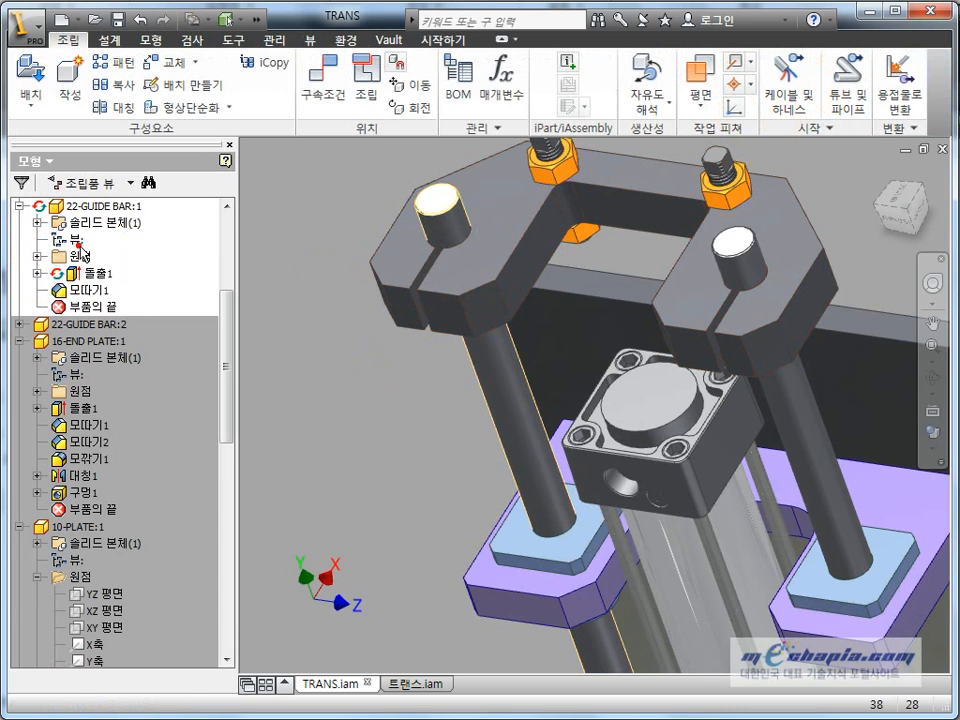
scroll(205, 310, "up", 4)
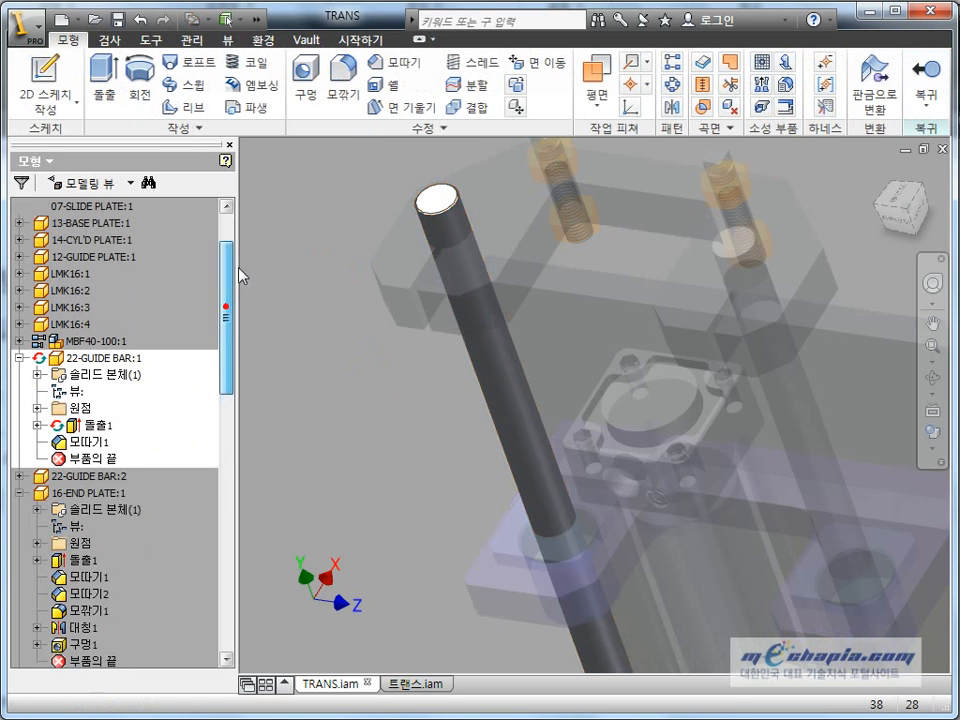
left_click(37, 441)
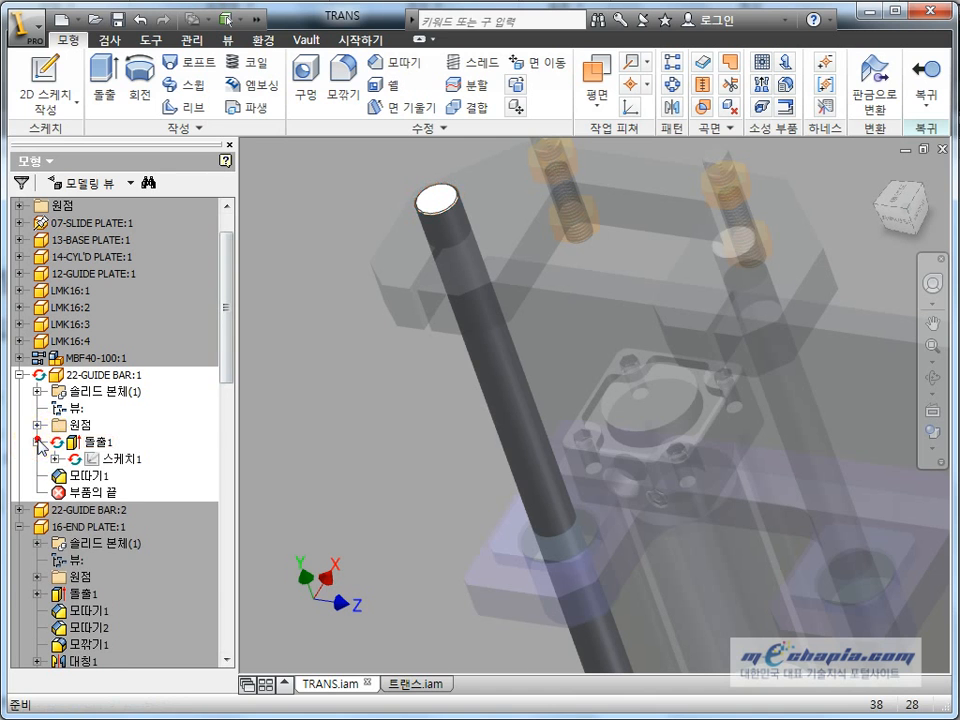
left_click(100, 460)
left_click(55, 458)
right_click(120, 476)
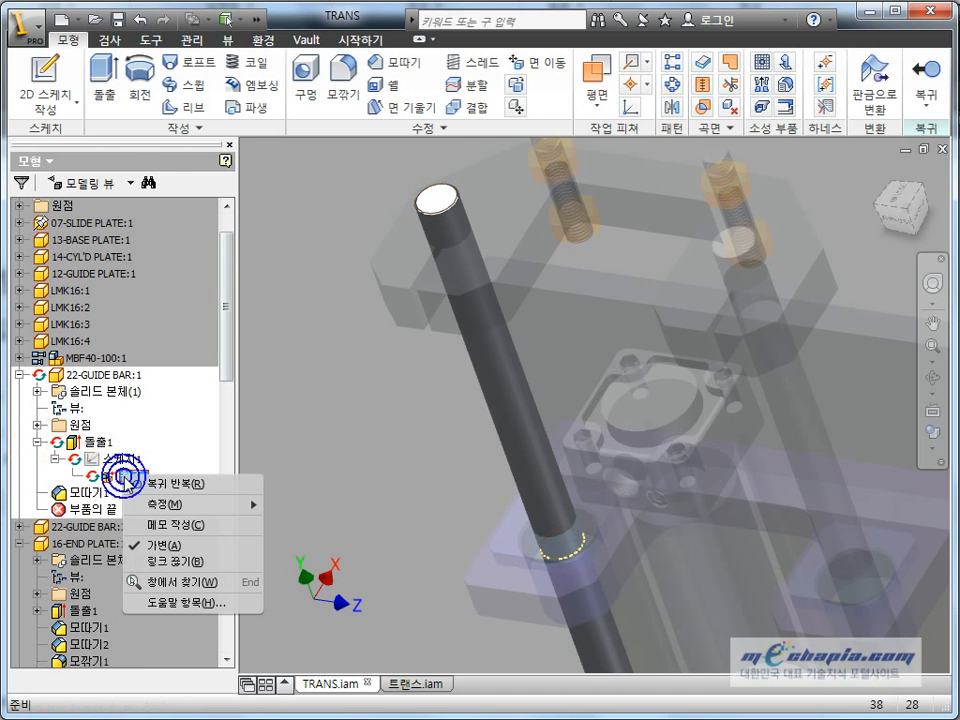
left_click(130, 483)
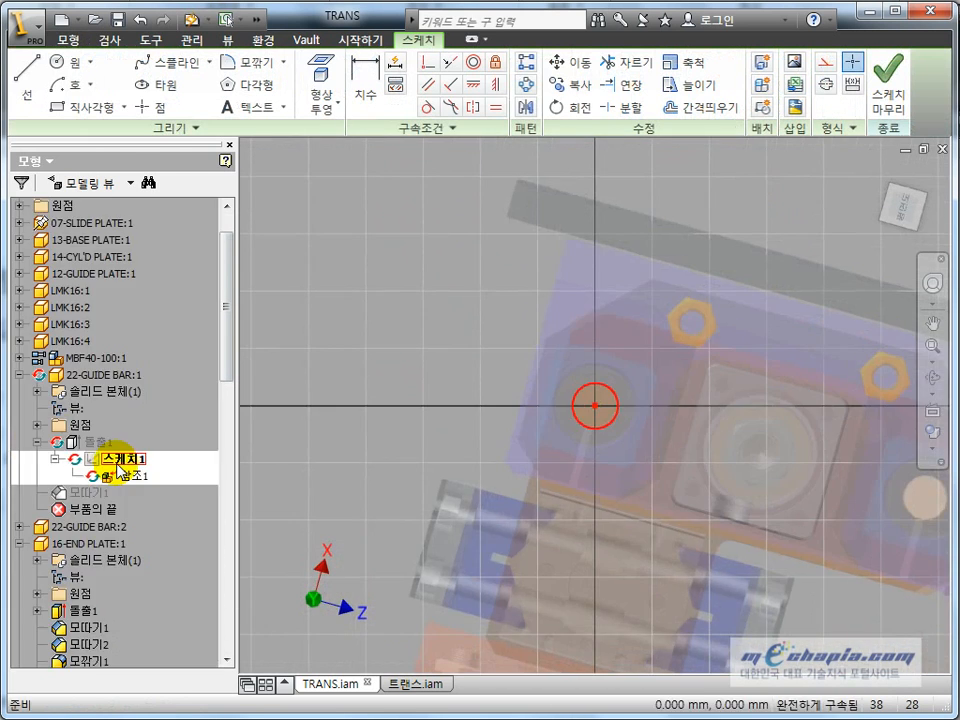
Step: Delete the adaptive reference from the guide bar's base sketch and finish the sketch
right_click(120, 477)
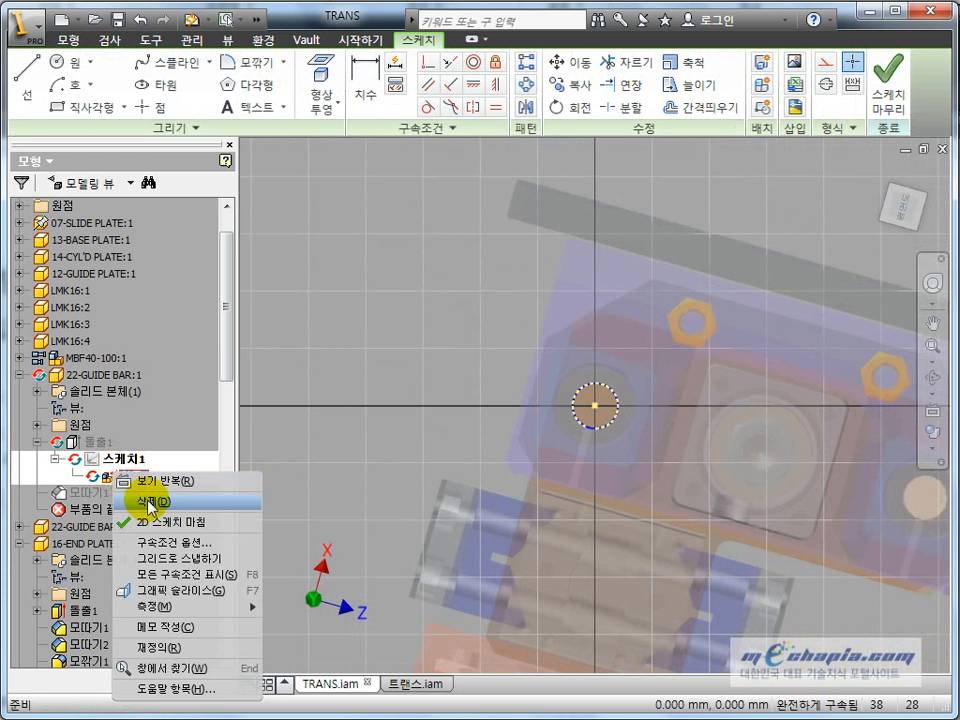
left_click(147, 497)
left_click(888, 88)
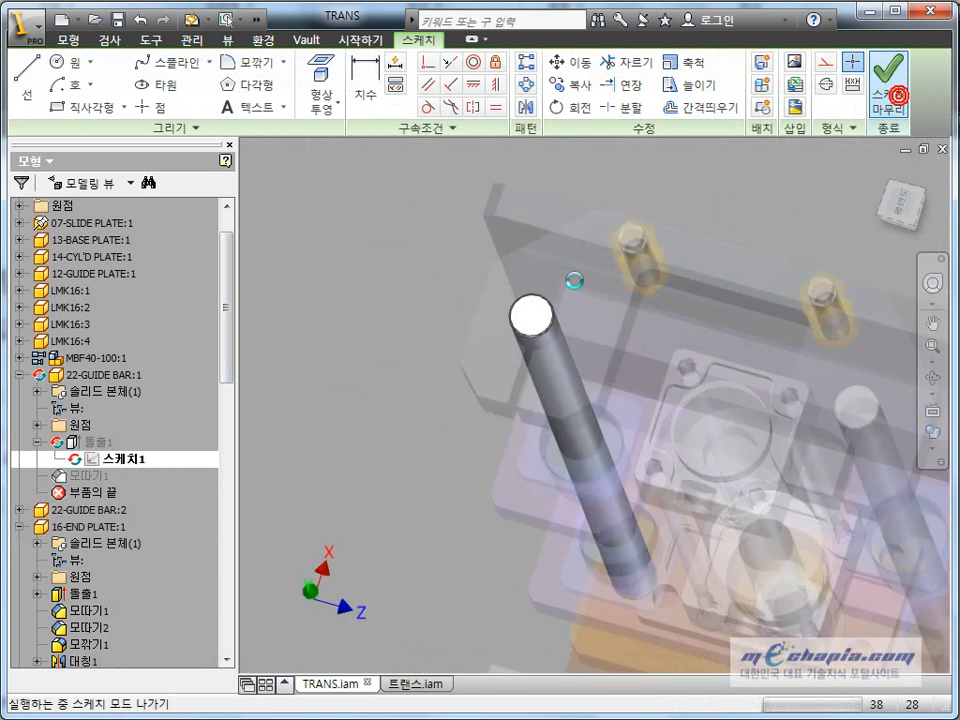
Step: Turn off Adaptive for the guide bar's base extrusion and return to the assembly
right_click(107, 458)
left_click(107, 460)
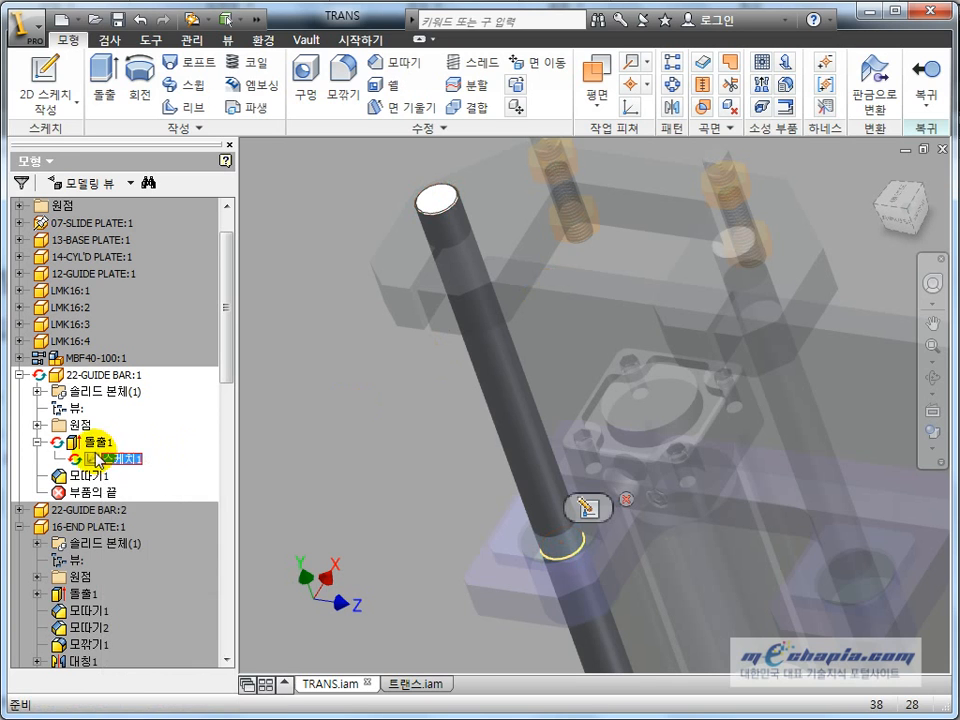
right_click(88, 437)
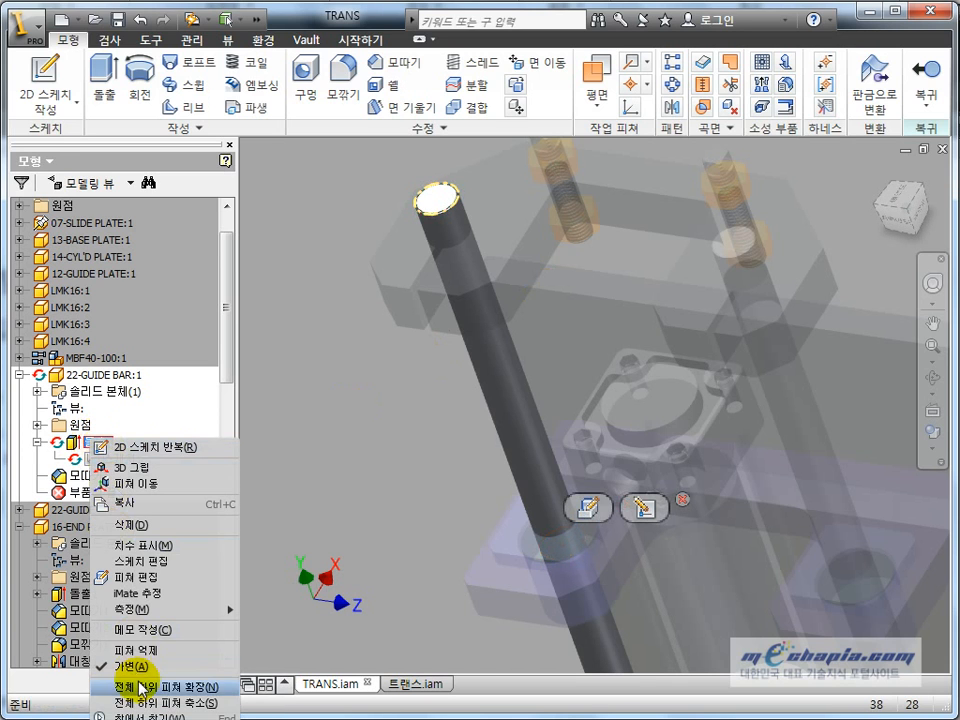
key("Escape")
right_click(80, 445)
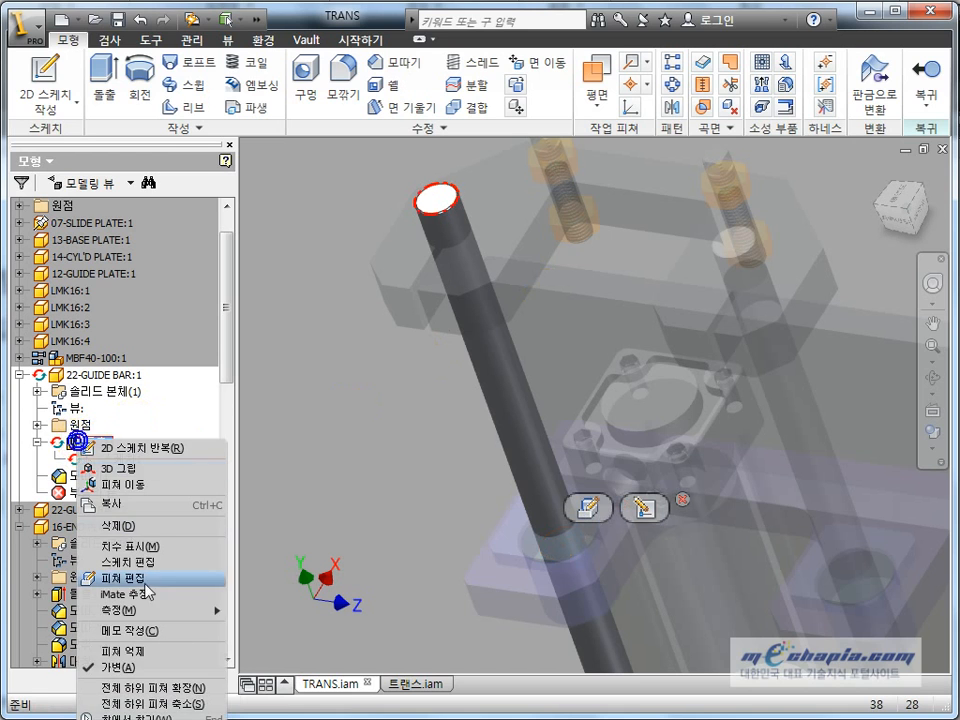
left_click(126, 651)
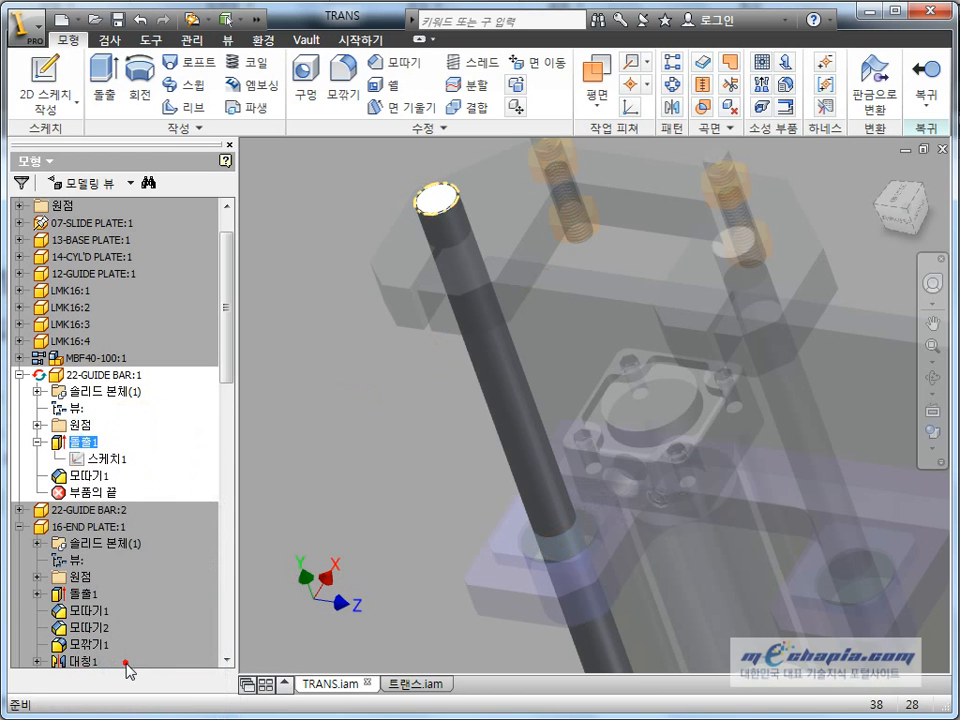
left_click(37, 441)
left_click(929, 86)
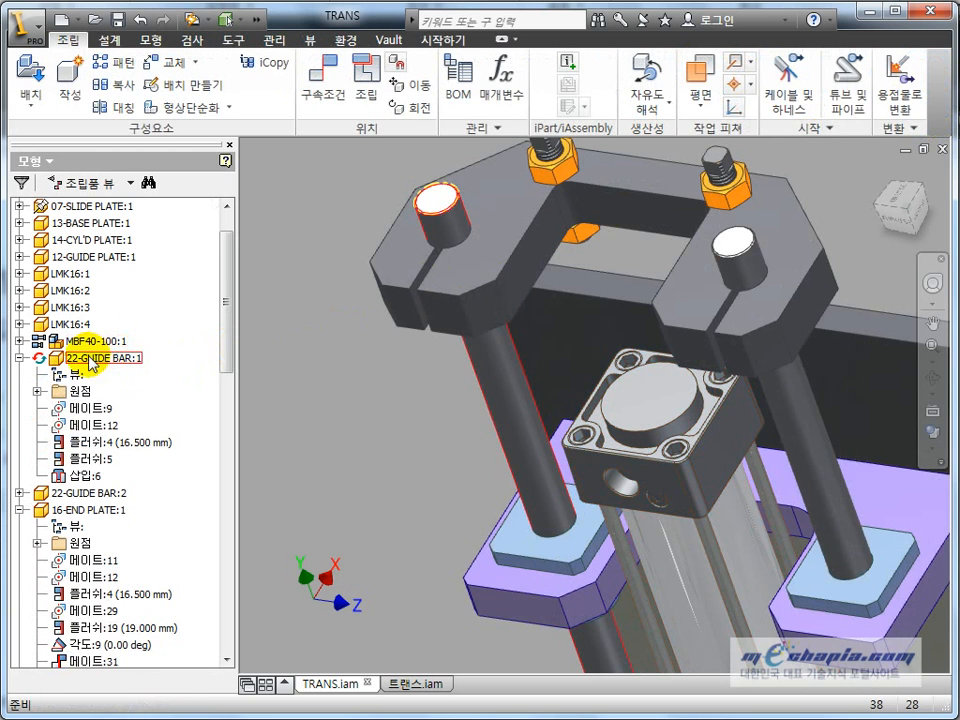
Step: Turn off Adaptive for the component 22-GUIDE BAR:1 in the assembly
left_click(90, 357)
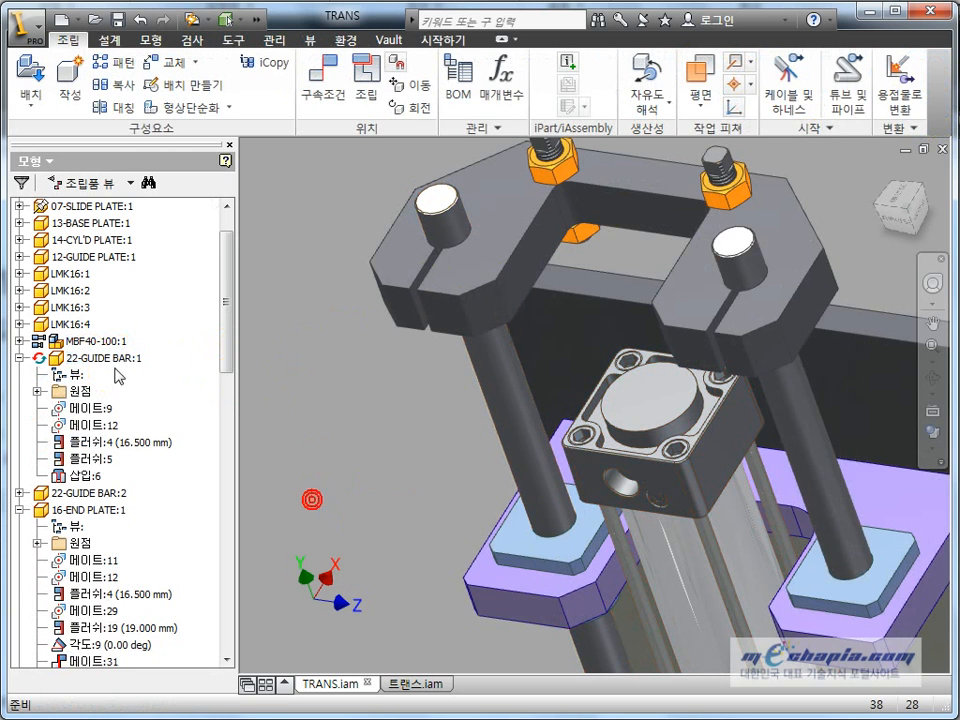
right_click(110, 362)
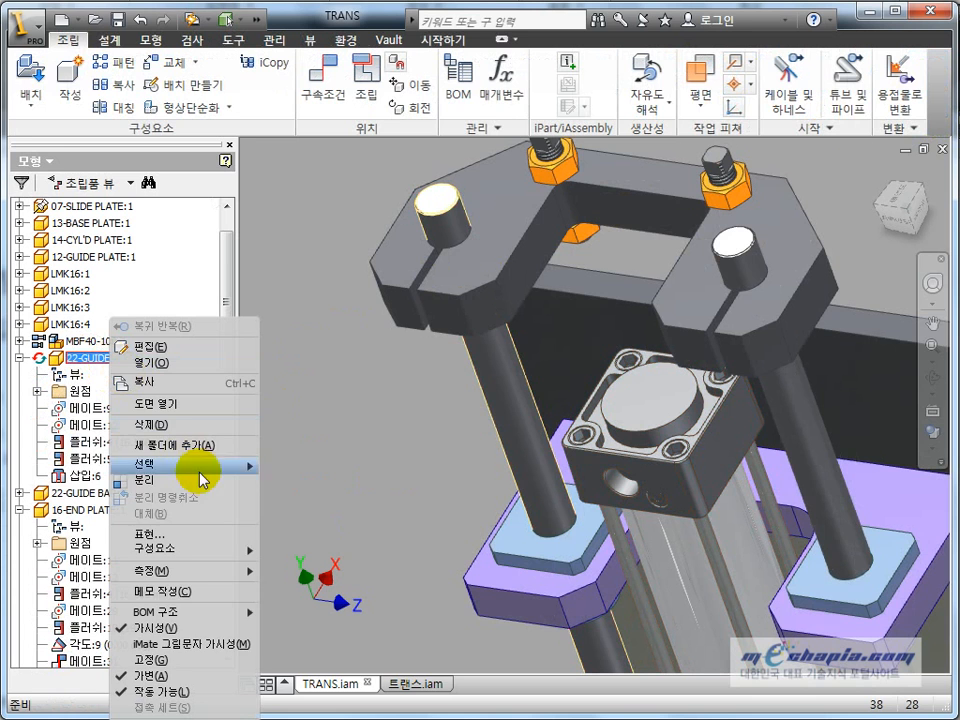
left_click(175, 673)
left_click(291, 509)
scroll(292, 508, "down", 3)
middle_click_drag(291, 509, 388, 467, "shift")
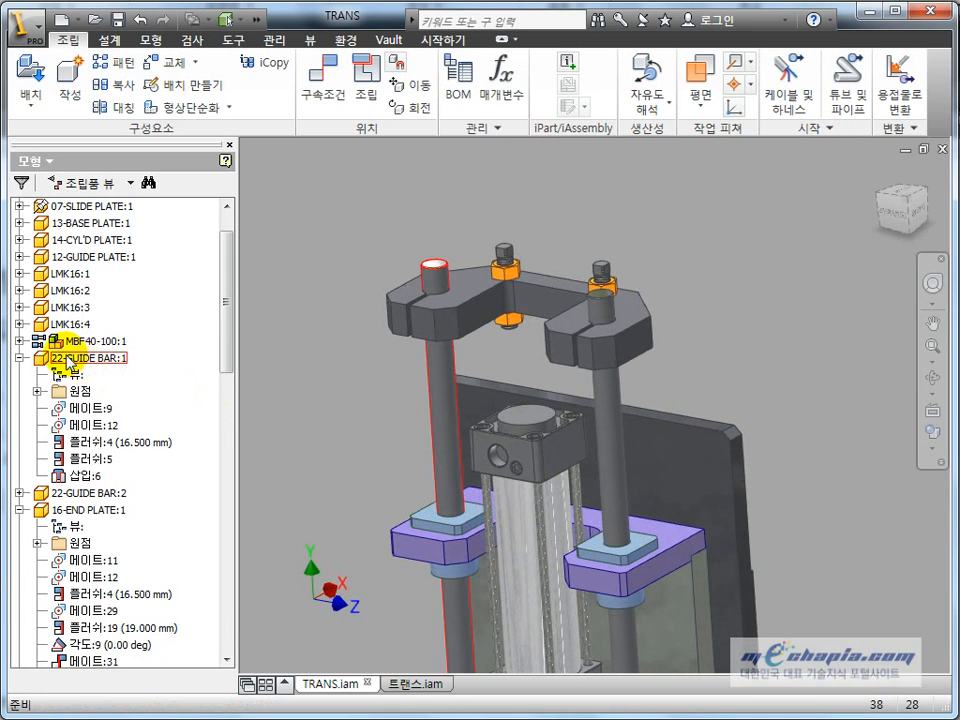
Step: Examine 22-GUIDE BAR:1 where it passes through the end plate, then show the whole assembly in isometric view
left_click(64, 357)
middle_click(364, 456)
middle_click(364, 456)
left_click(377, 427)
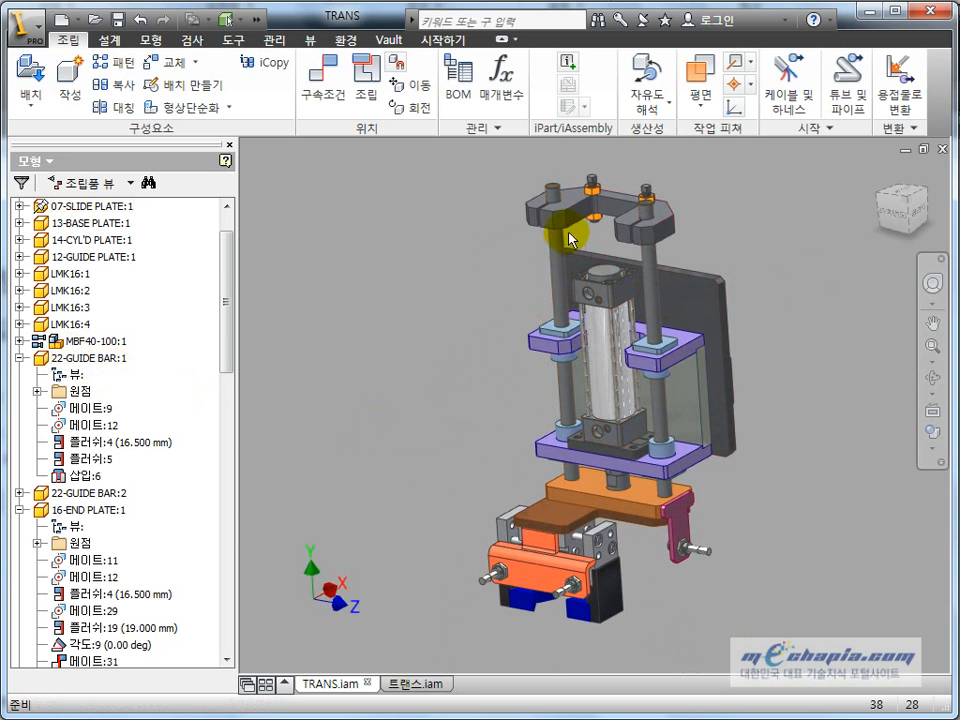
scroll(568, 238, "up", 5)
scroll(541, 250, "down", 3)
left_click(502, 285)
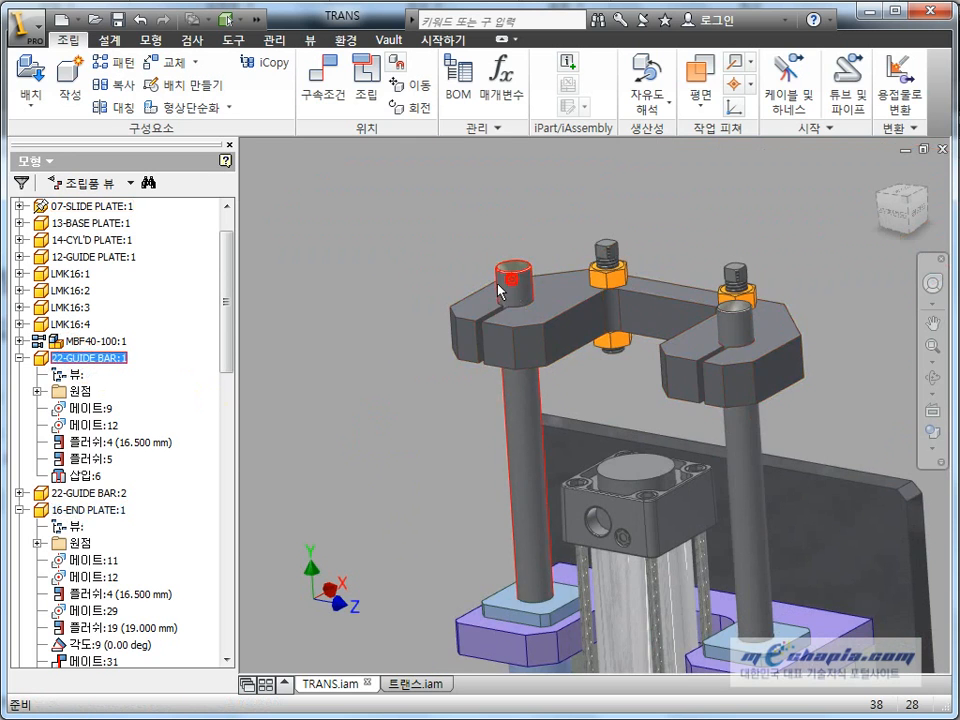
left_click(910, 204)
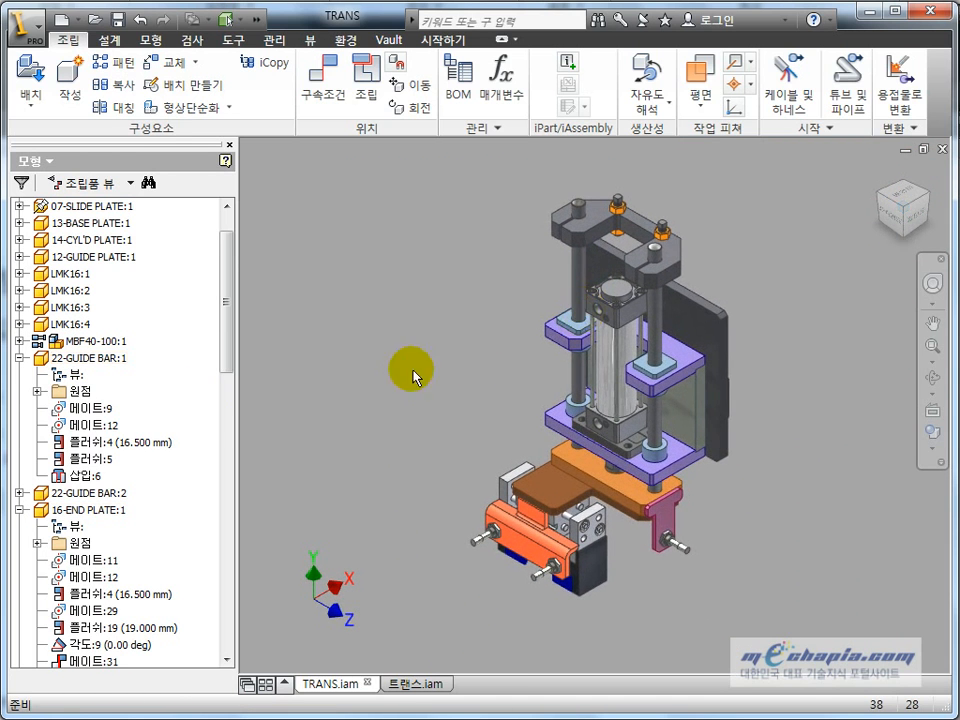
Step: Collapse the expanded model tree entries of 22-GUIDE BAR:1, 16-END PLATE:1 and 10-PLATE:1
left_click(22, 357)
left_click(19, 392)
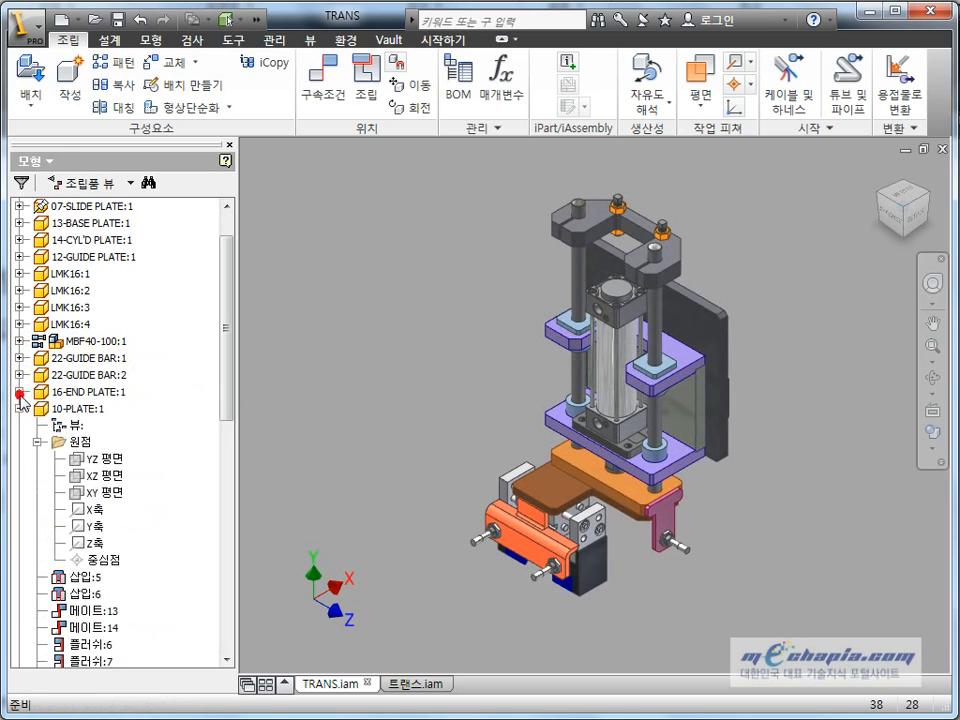
left_click(20, 408)
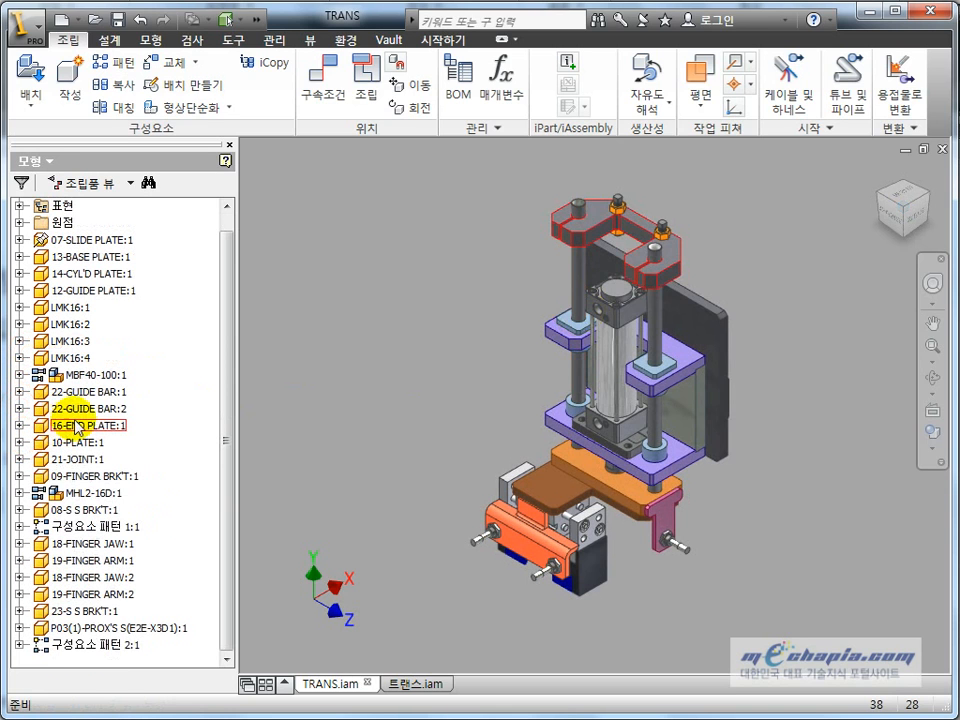
Step: Check the Adaptive setting of the component 22-GUIDE BAR:1 without changing it
left_click(78, 392)
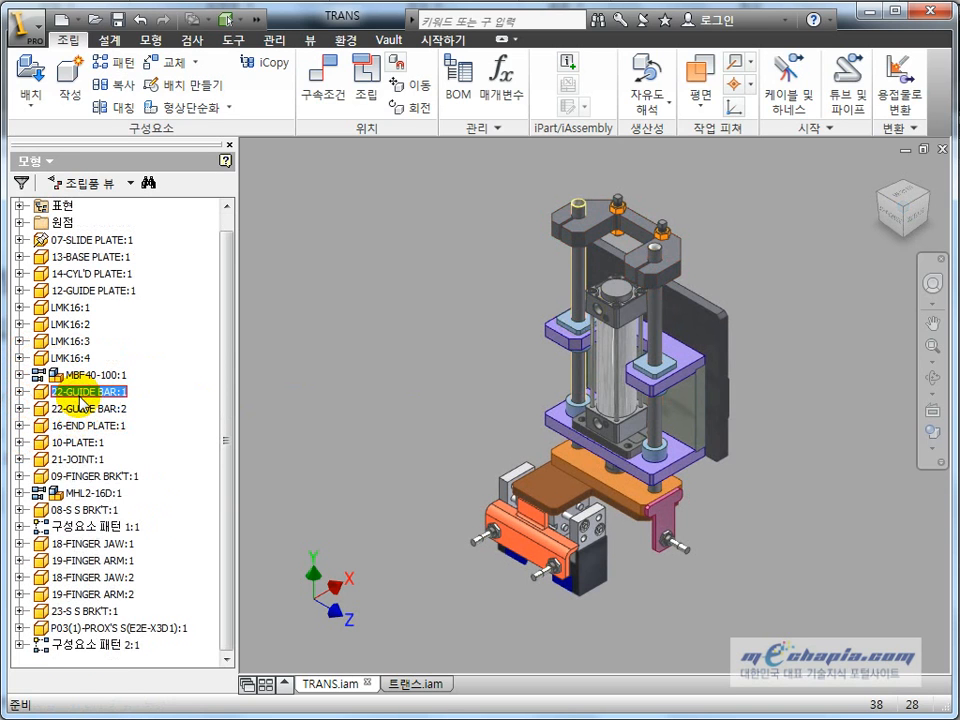
right_click(81, 402)
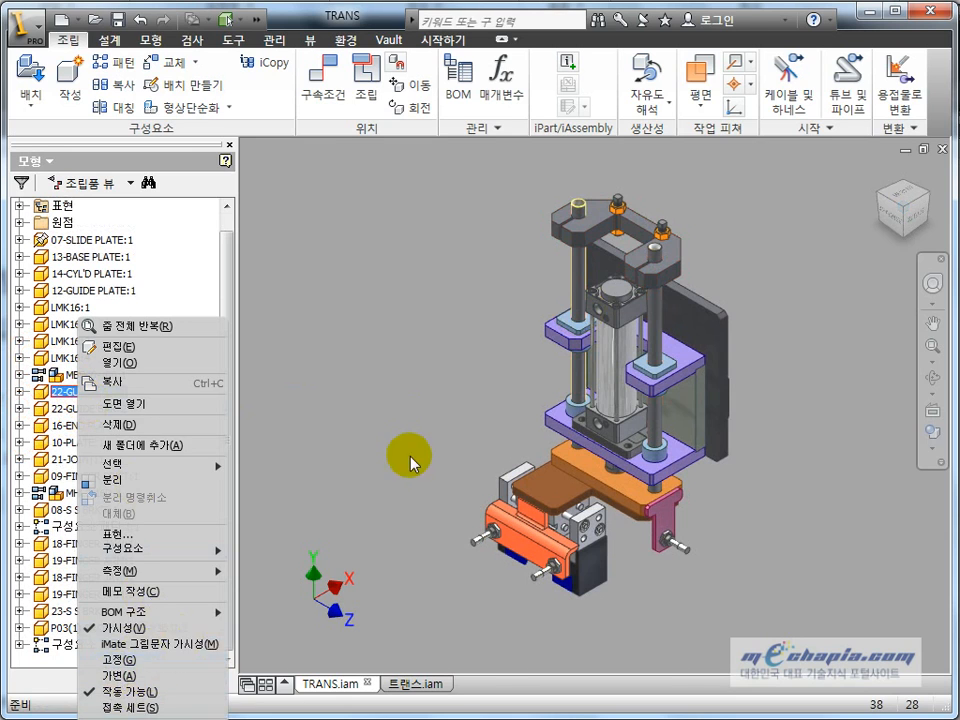
left_click(396, 408)
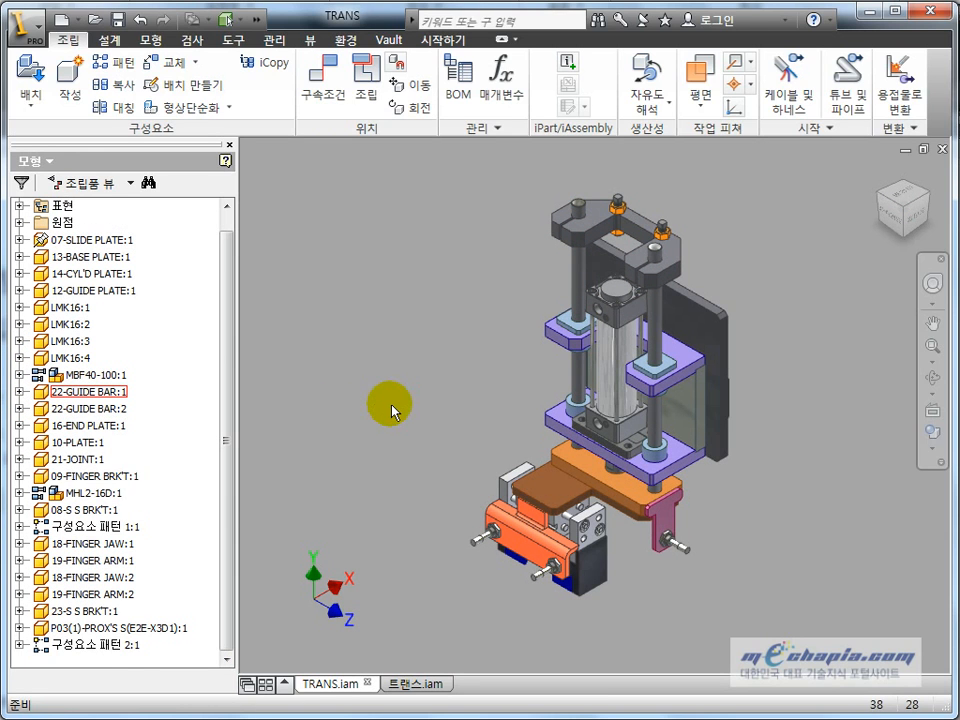